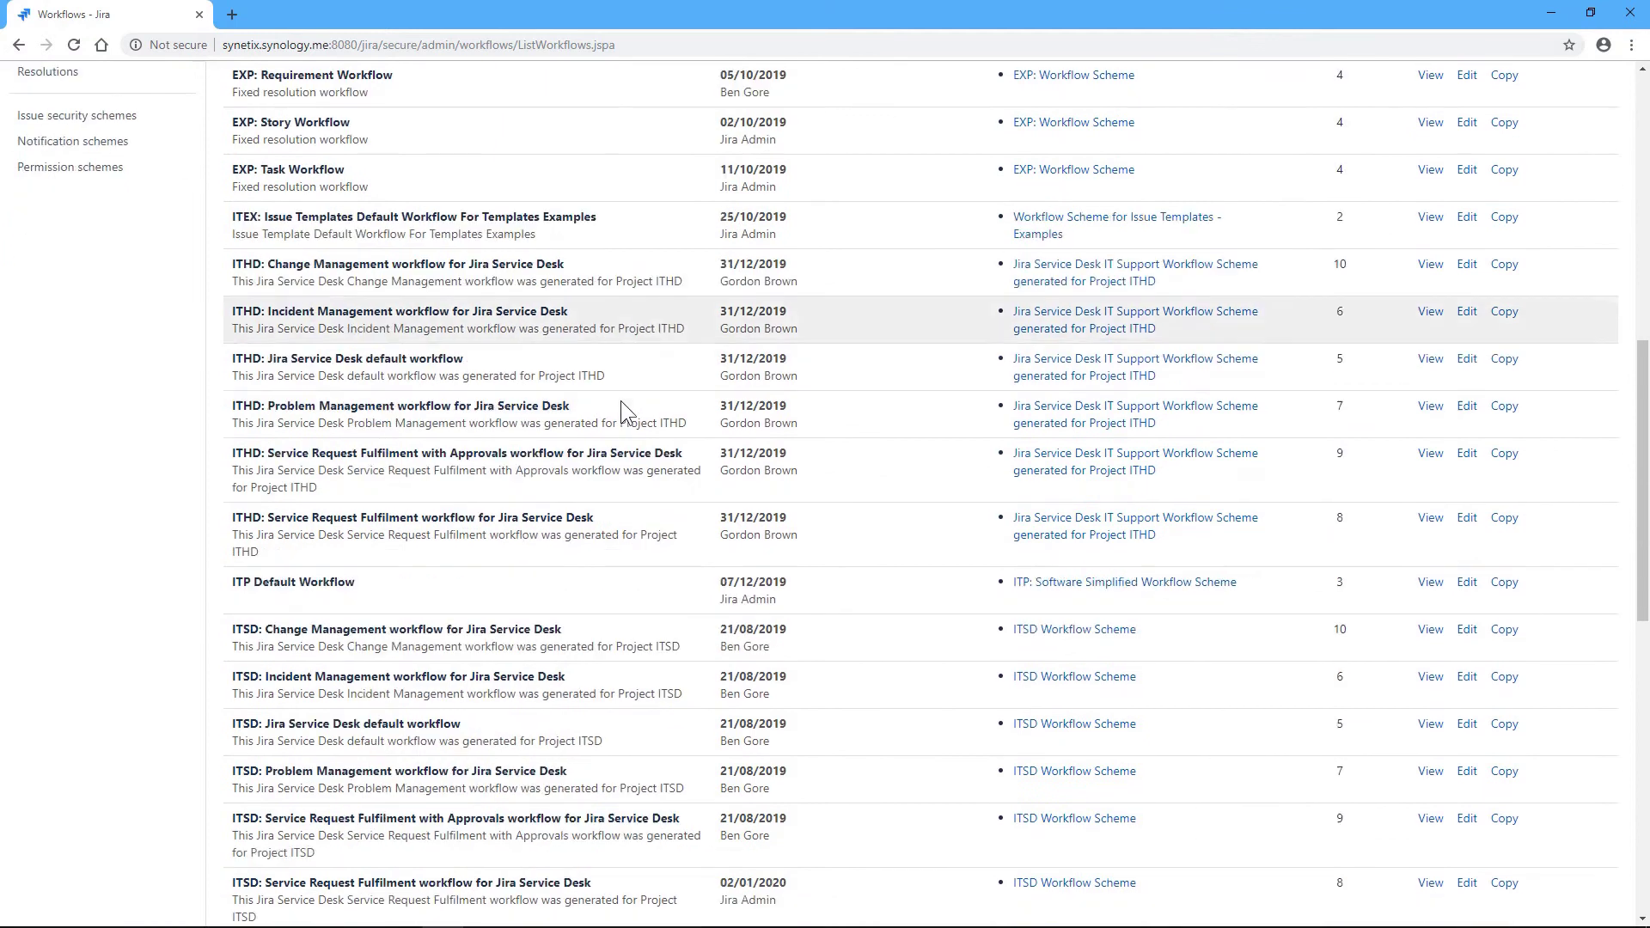
- Open the SIMP: Story Workflow for editing and bring its full diagram into view
scroll(620, 401, "down", 2)
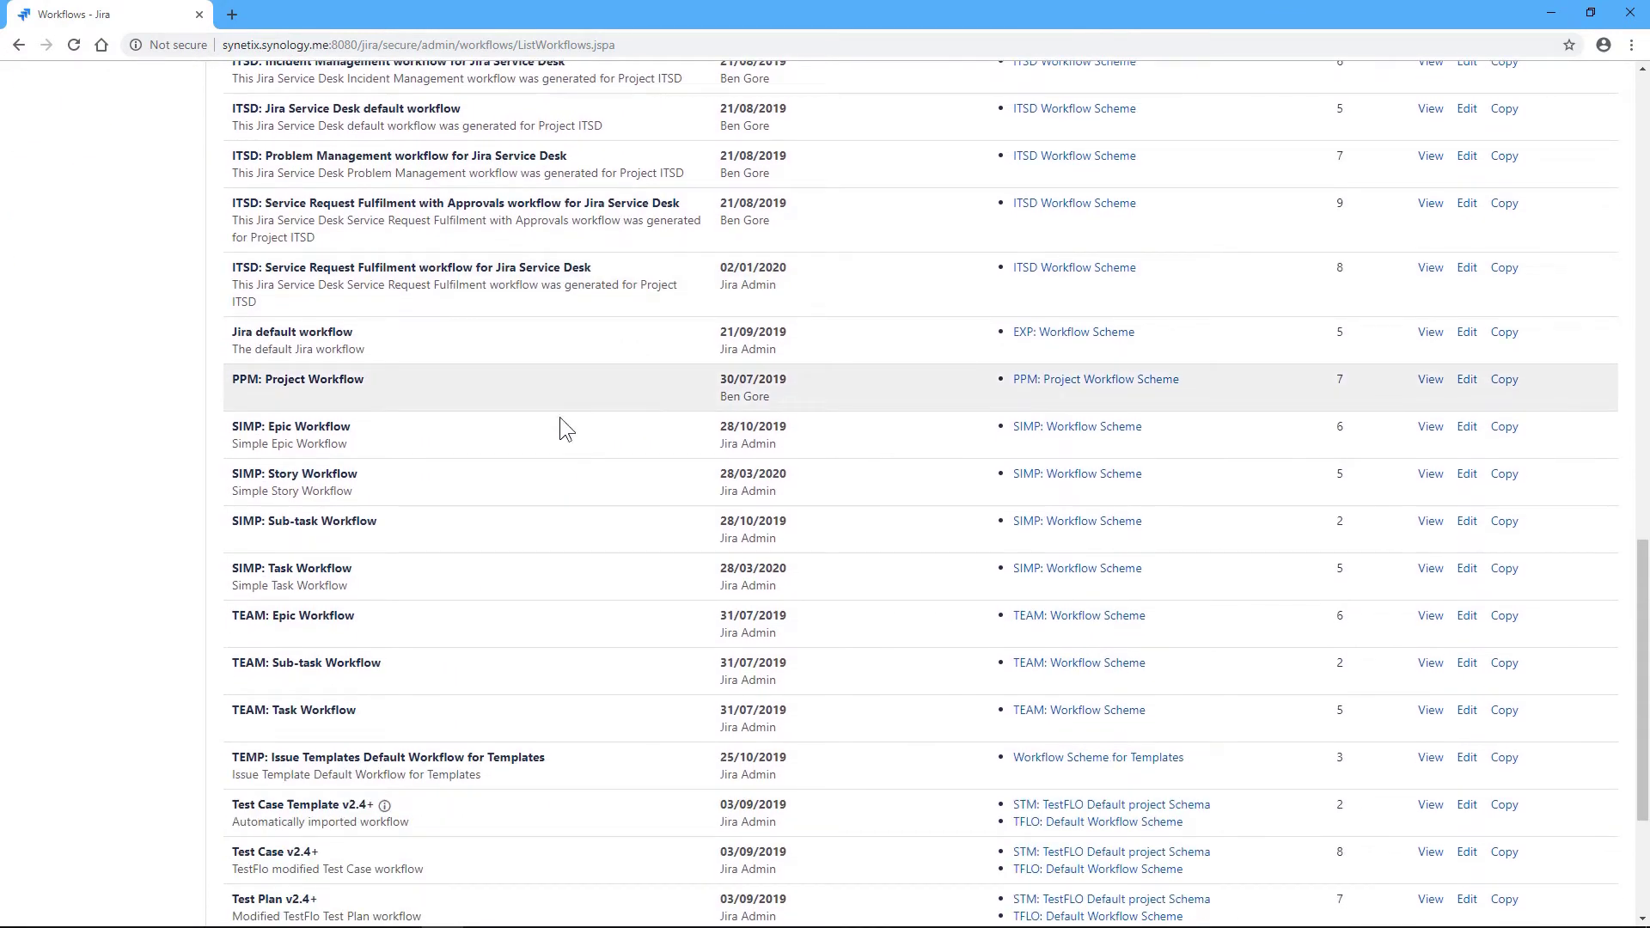
left_click(1471, 481)
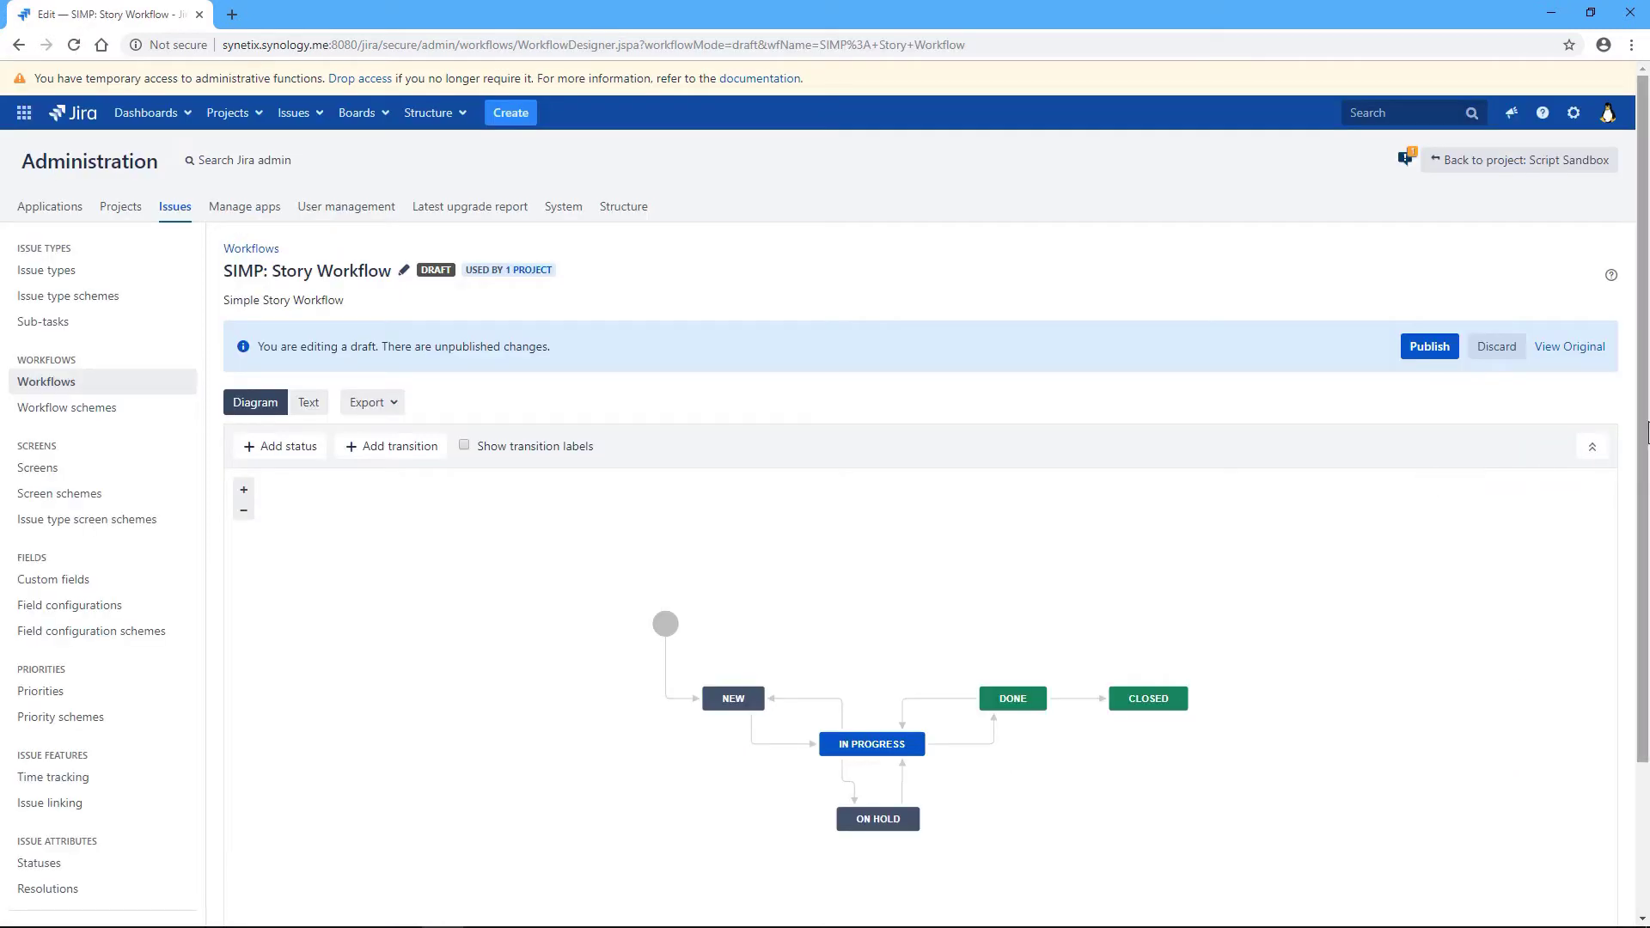
scroll(1622, 515, "down", 1)
scroll(1620, 517, "down", 1)
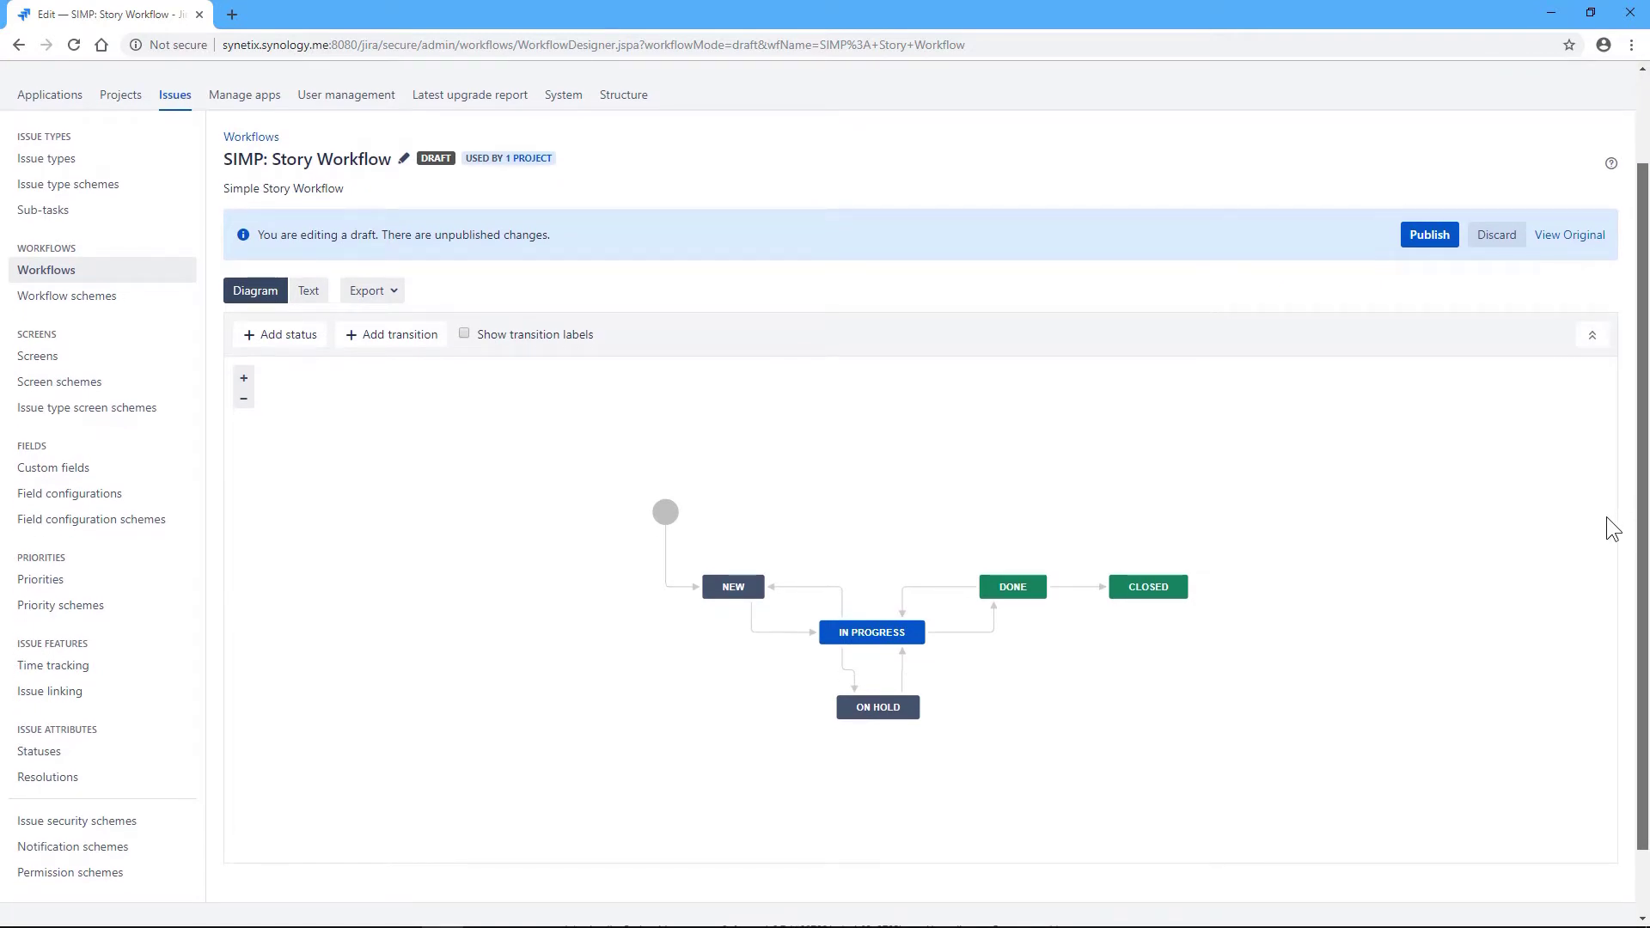
scroll(1606, 531, "down", 1)
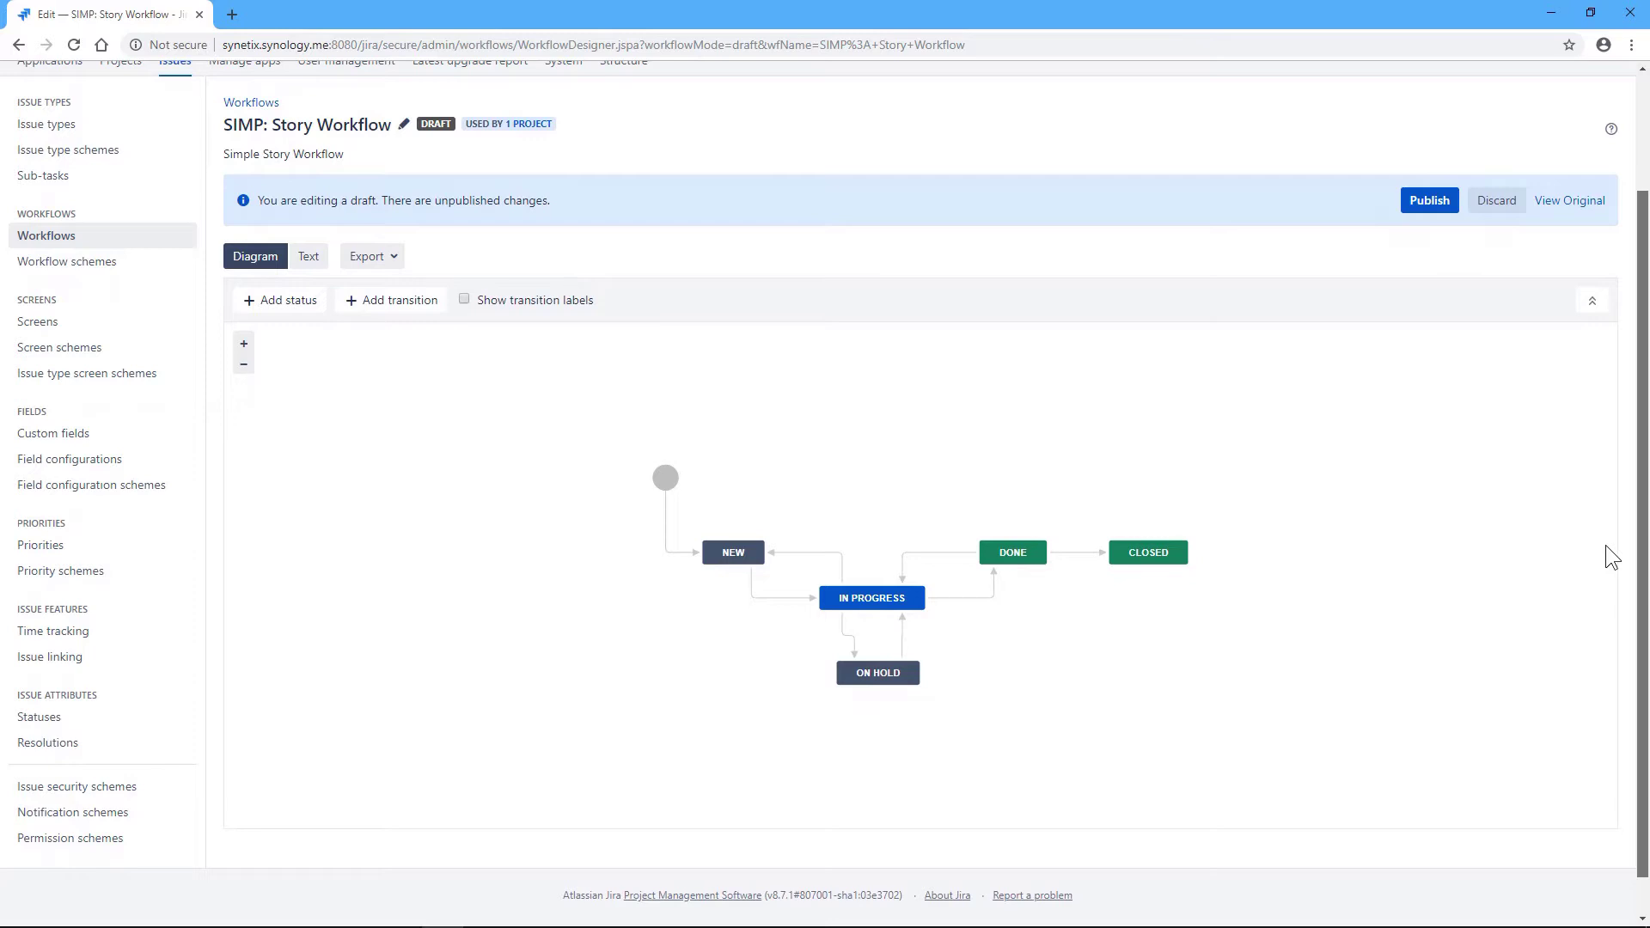
scroll(1605, 532, "up", 1)
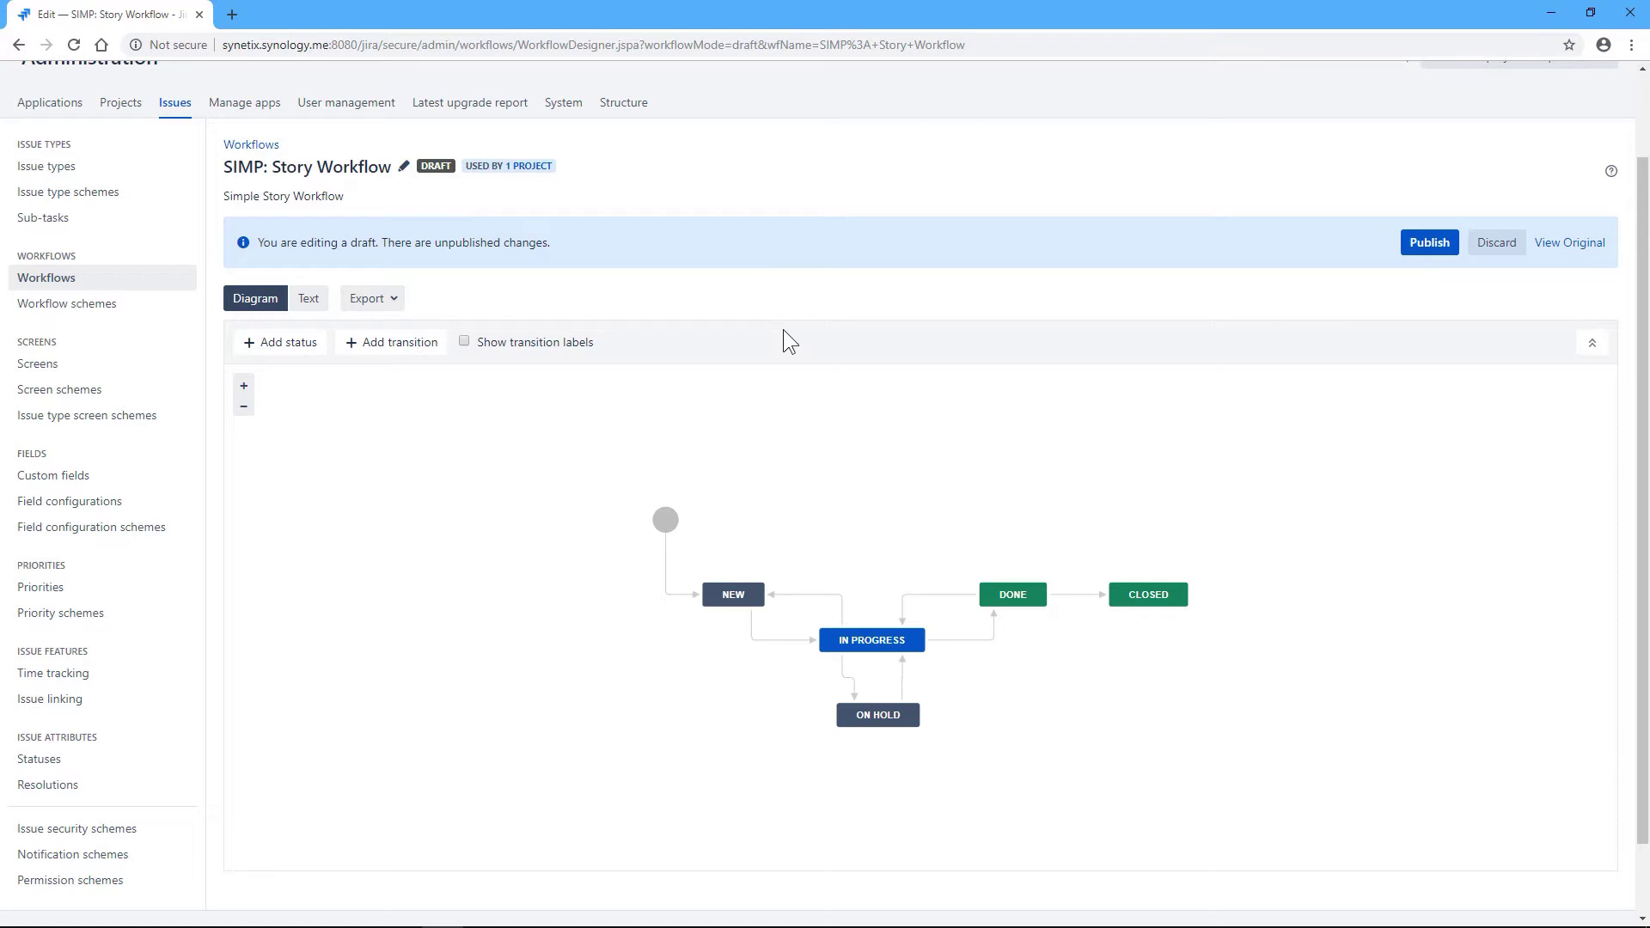
scroll(1629, 490, "down", 1)
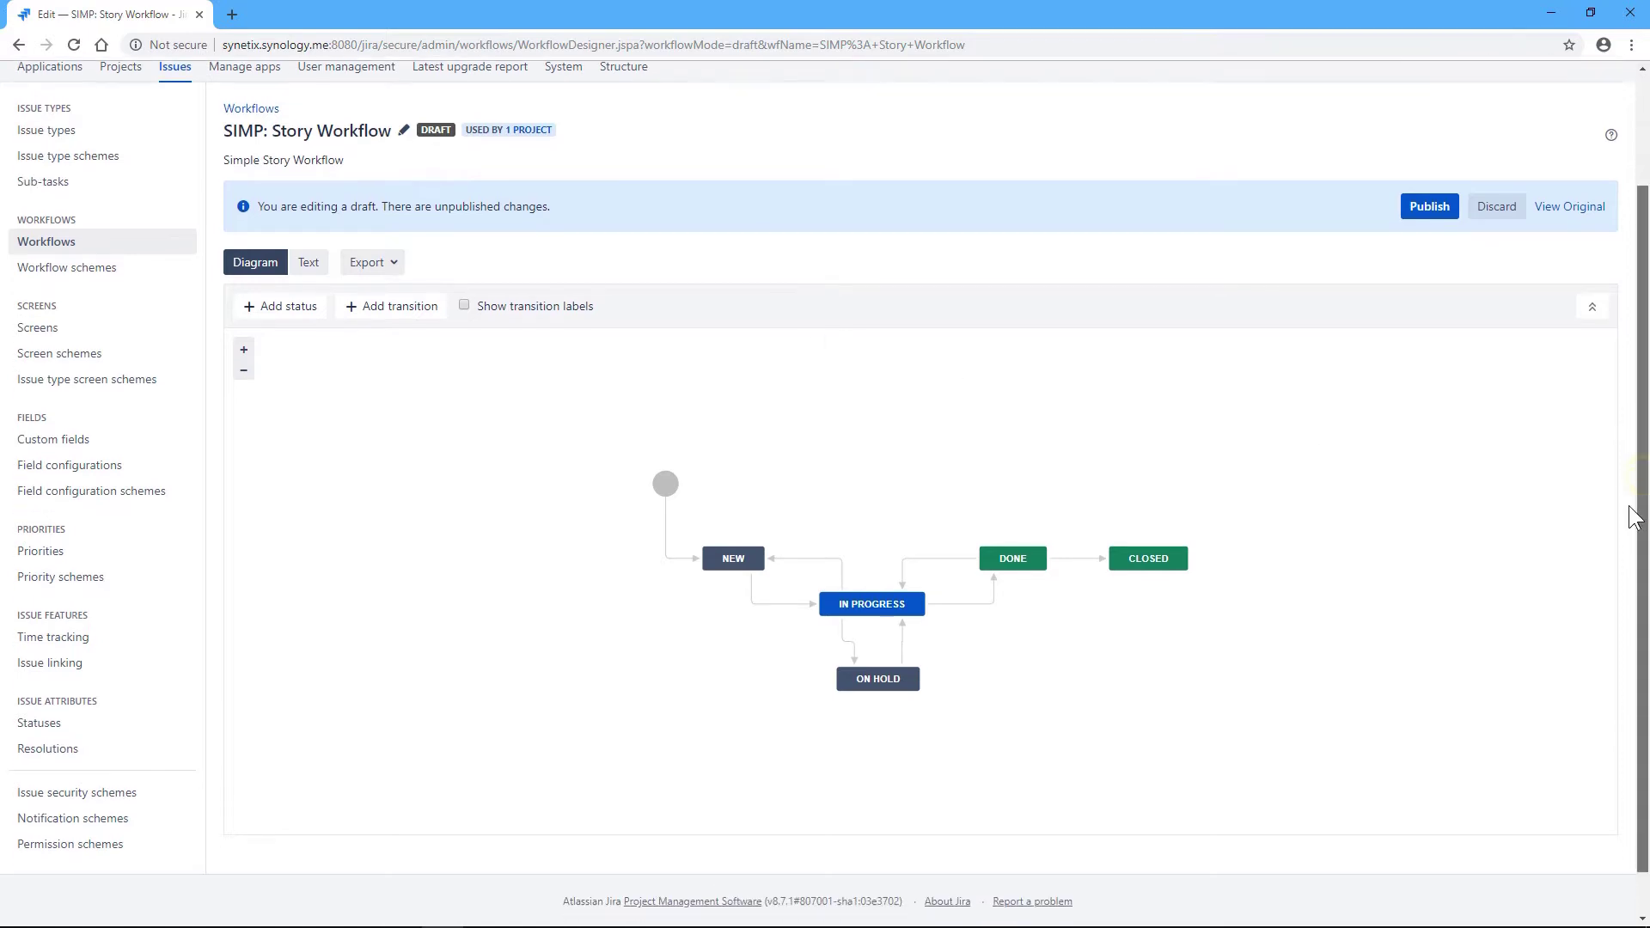
- Add a transition named "Done" from the New status to the Done status
mouse_move(740, 550)
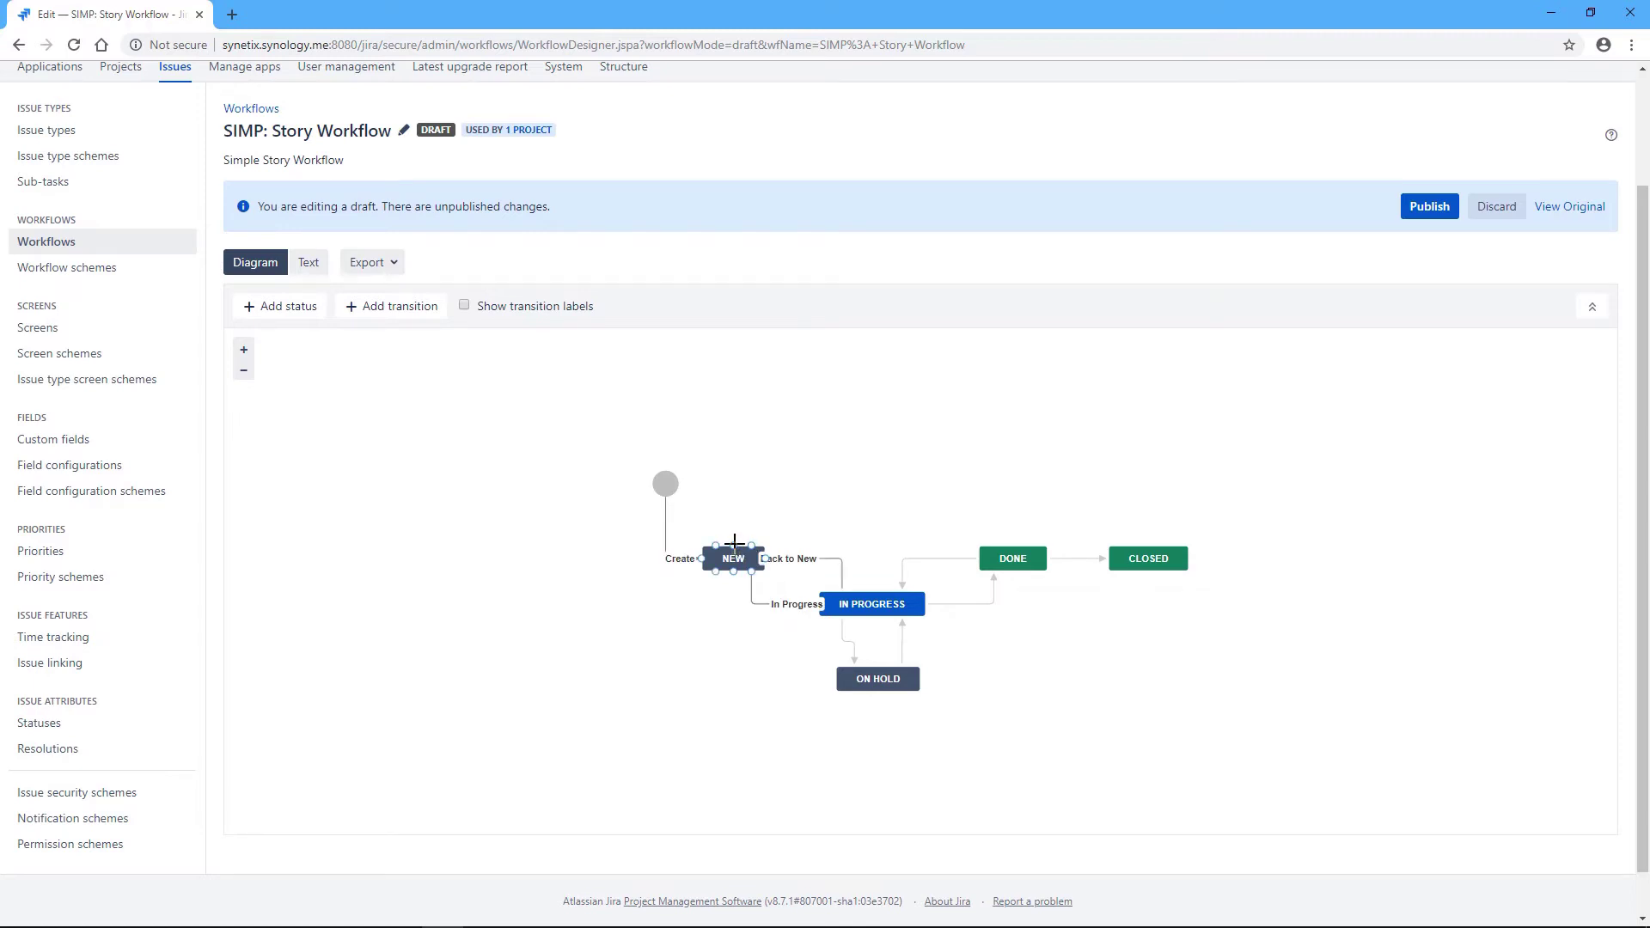
left_click_drag(734, 542, 1015, 543)
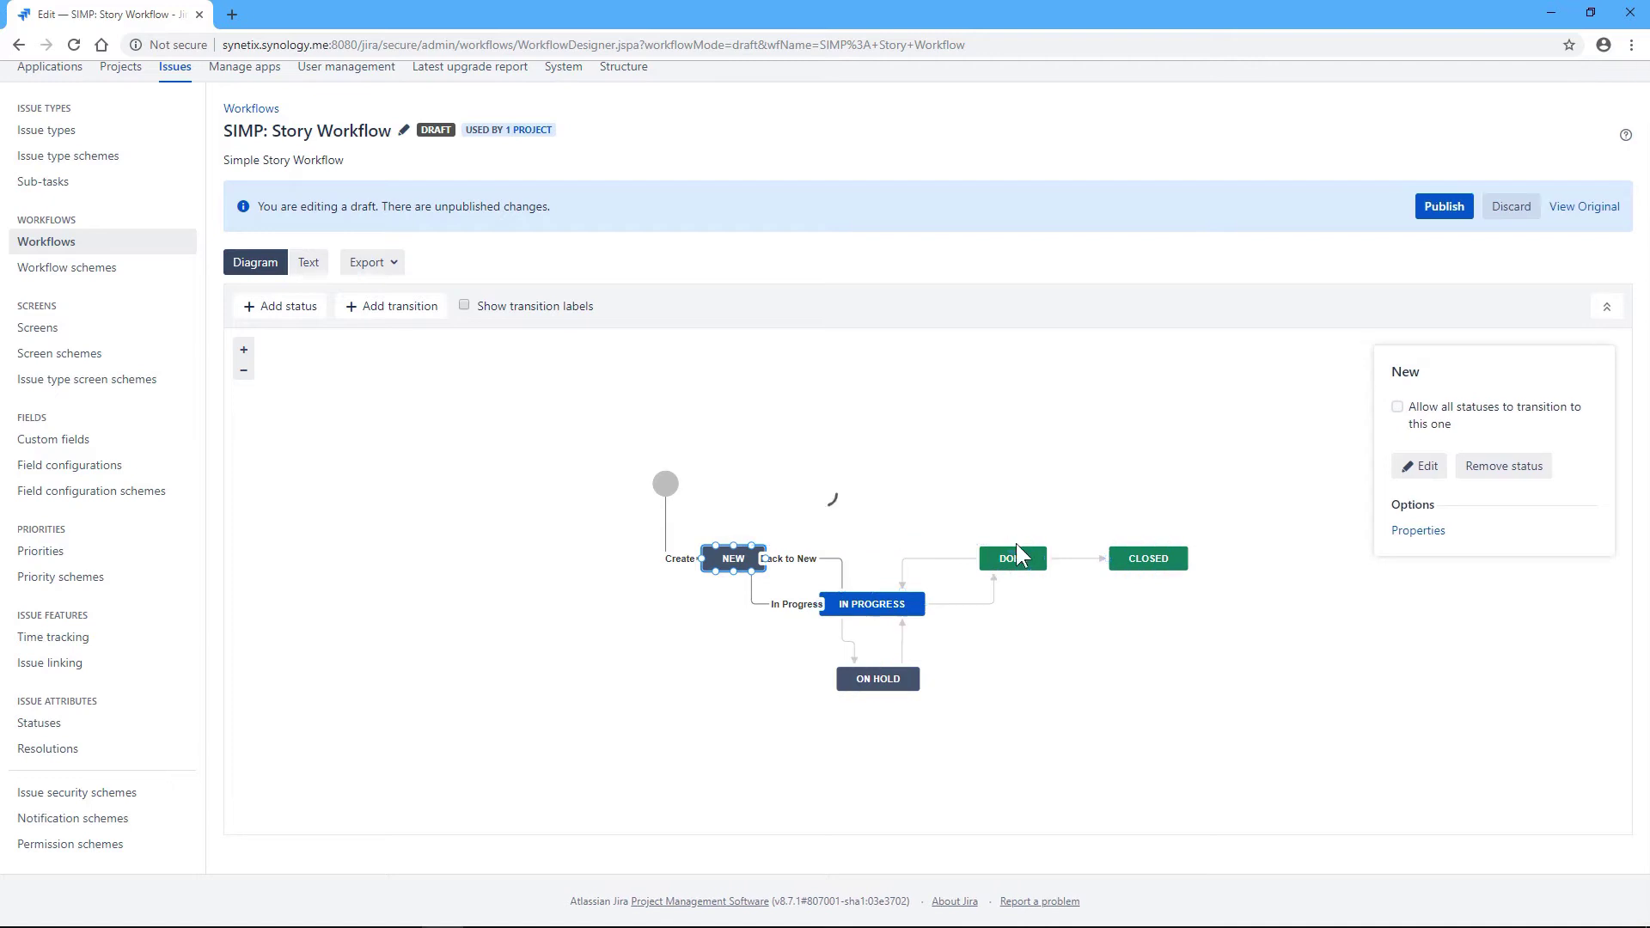
left_click(763, 480)
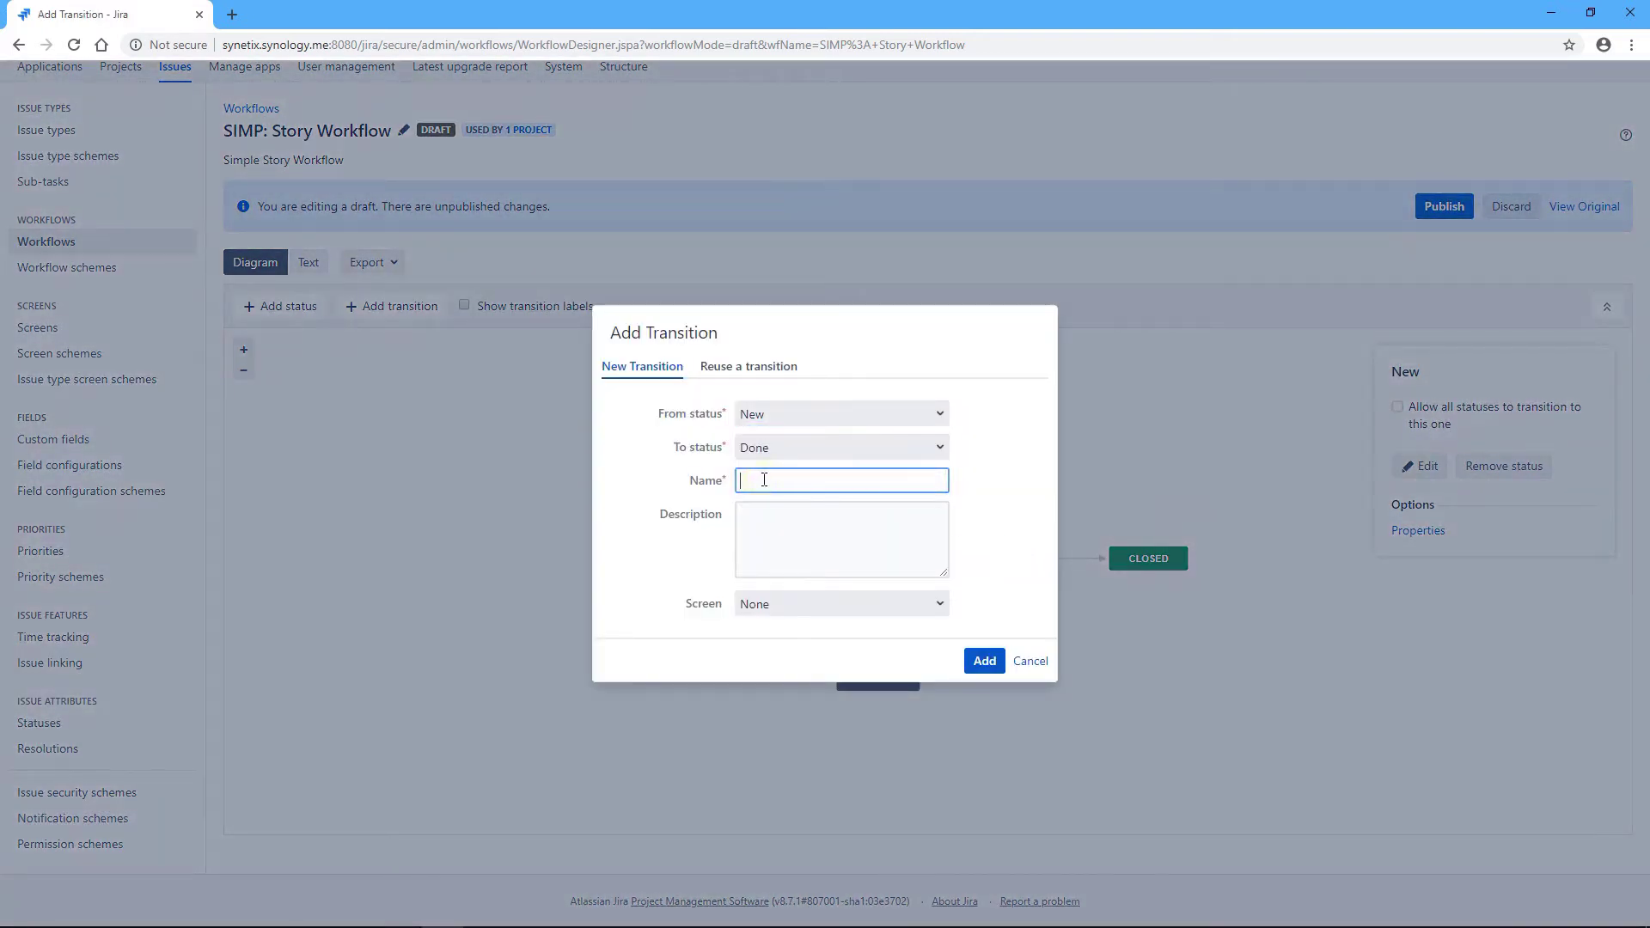
type("Done")
left_click(993, 667)
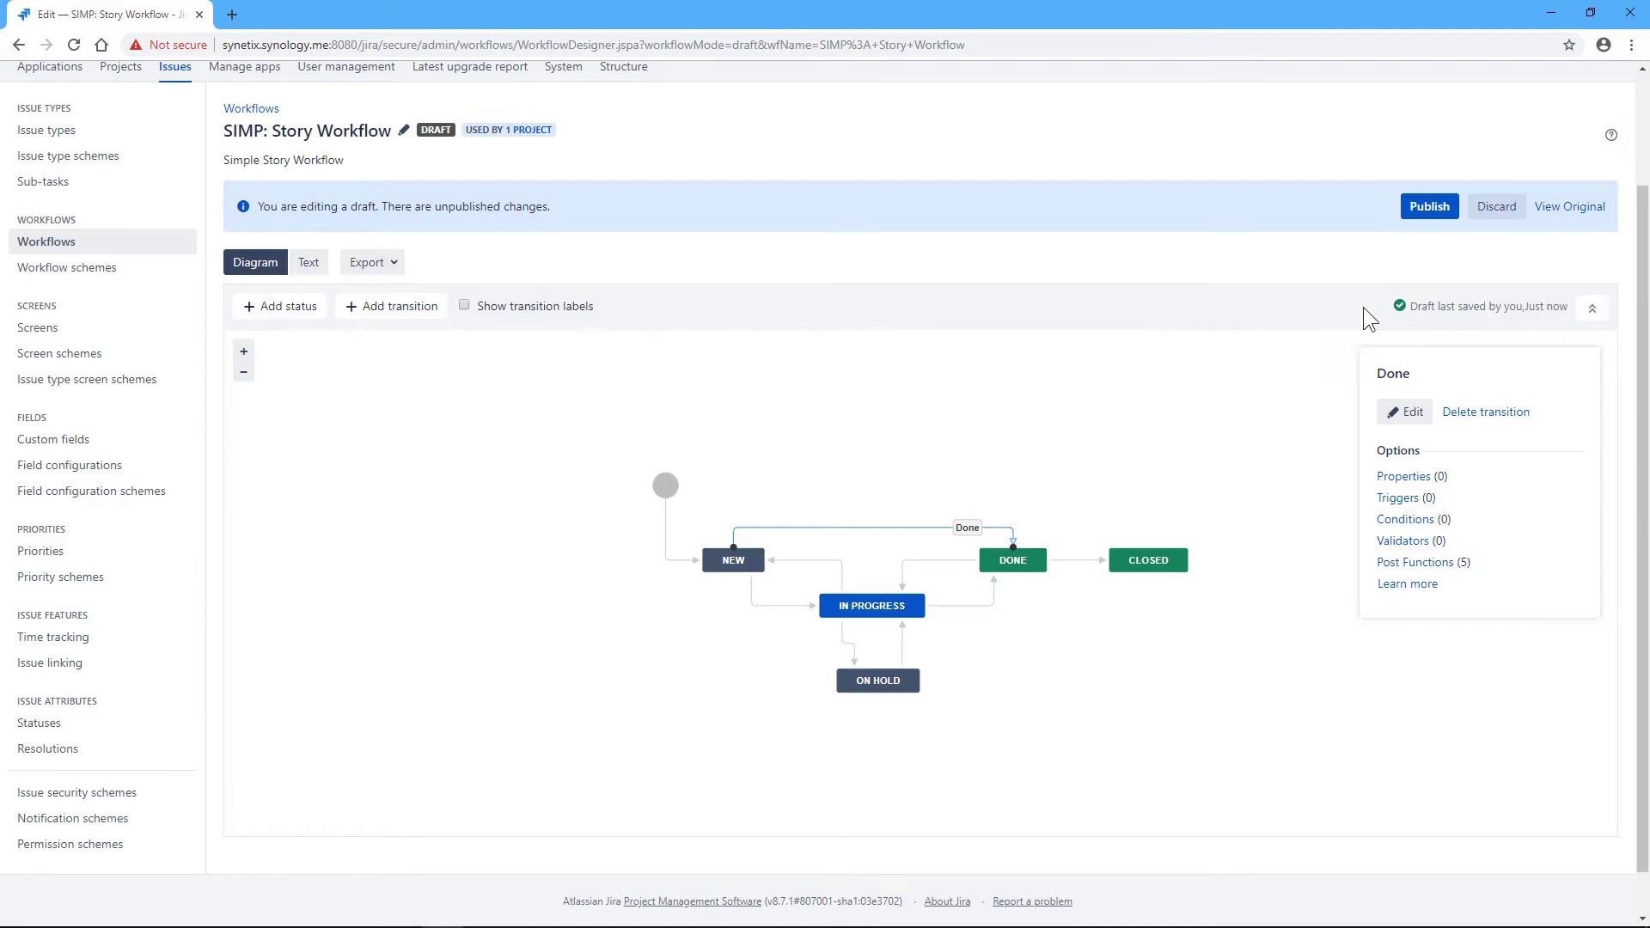
- Publish the draft of the Story Workflow and reopen the published workflow for editing as a new draft
left_click(1422, 206)
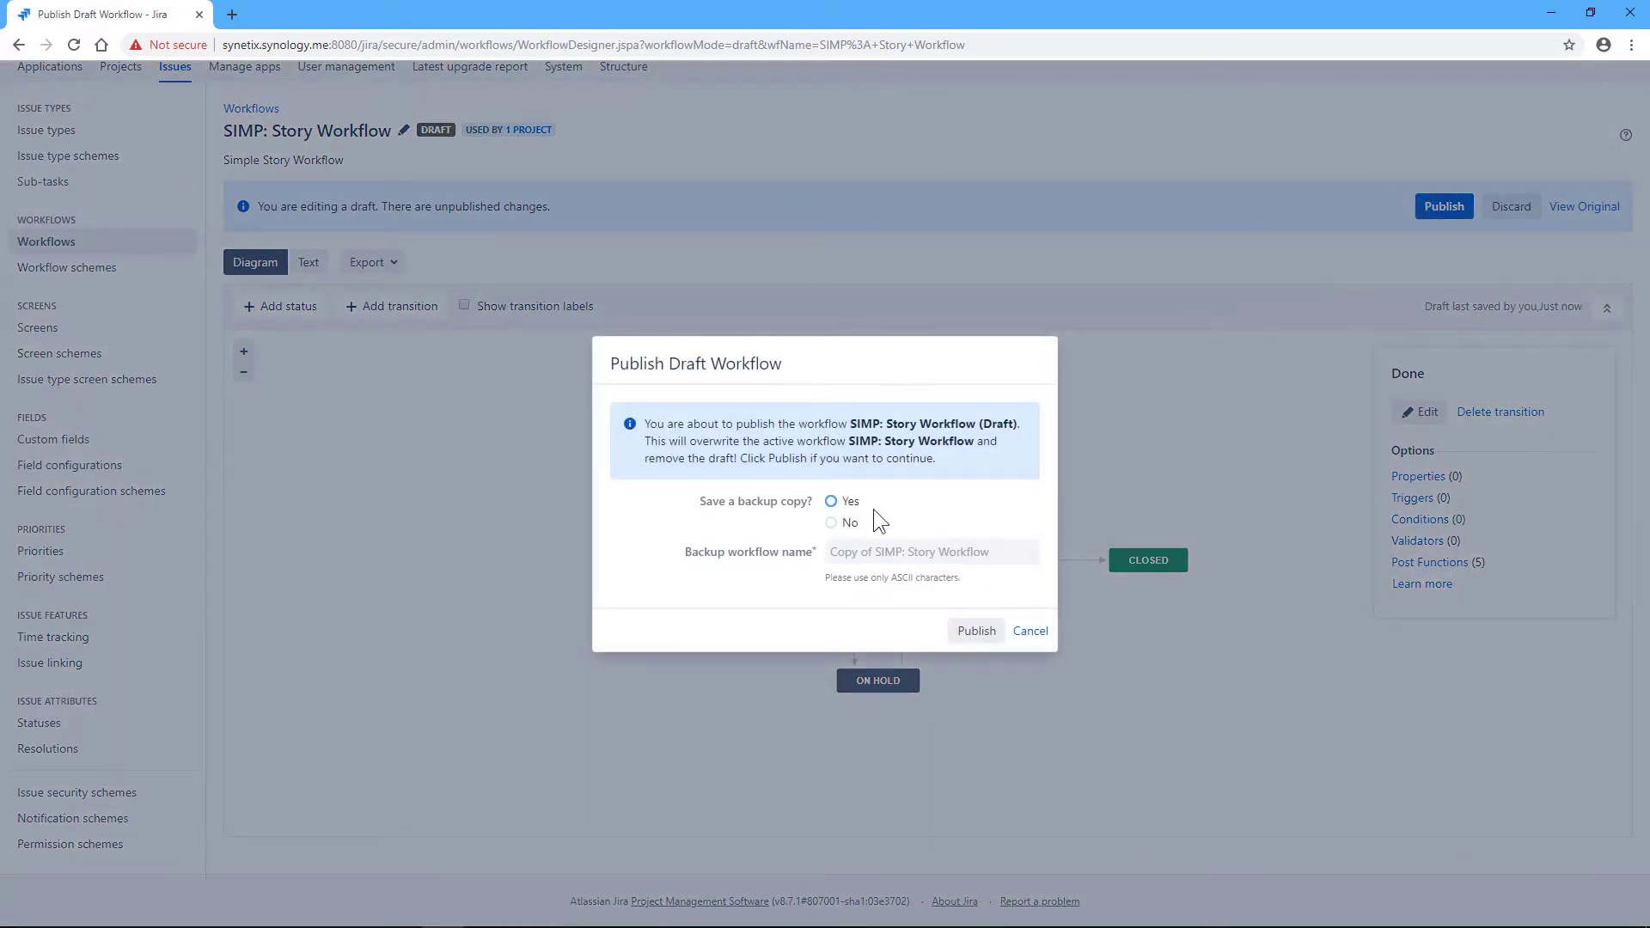
left_click(964, 627)
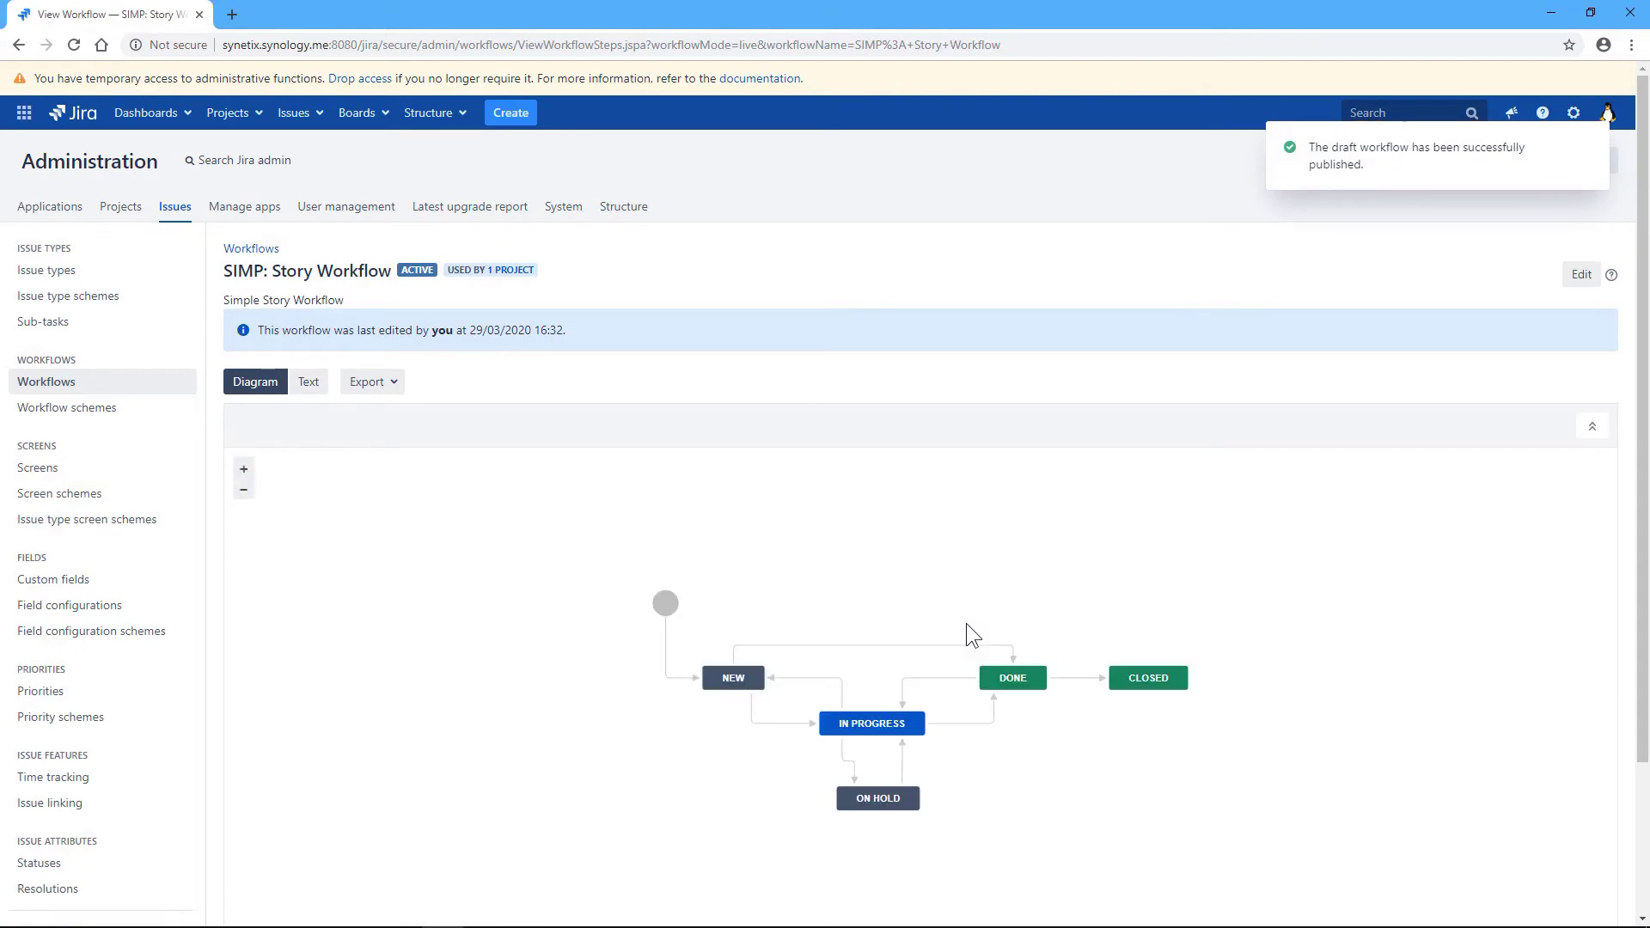
mouse_move(978, 581)
left_mouse_down()
mouse_move(959, 519)
mouse_move(982, 596)
left_mouse_up()
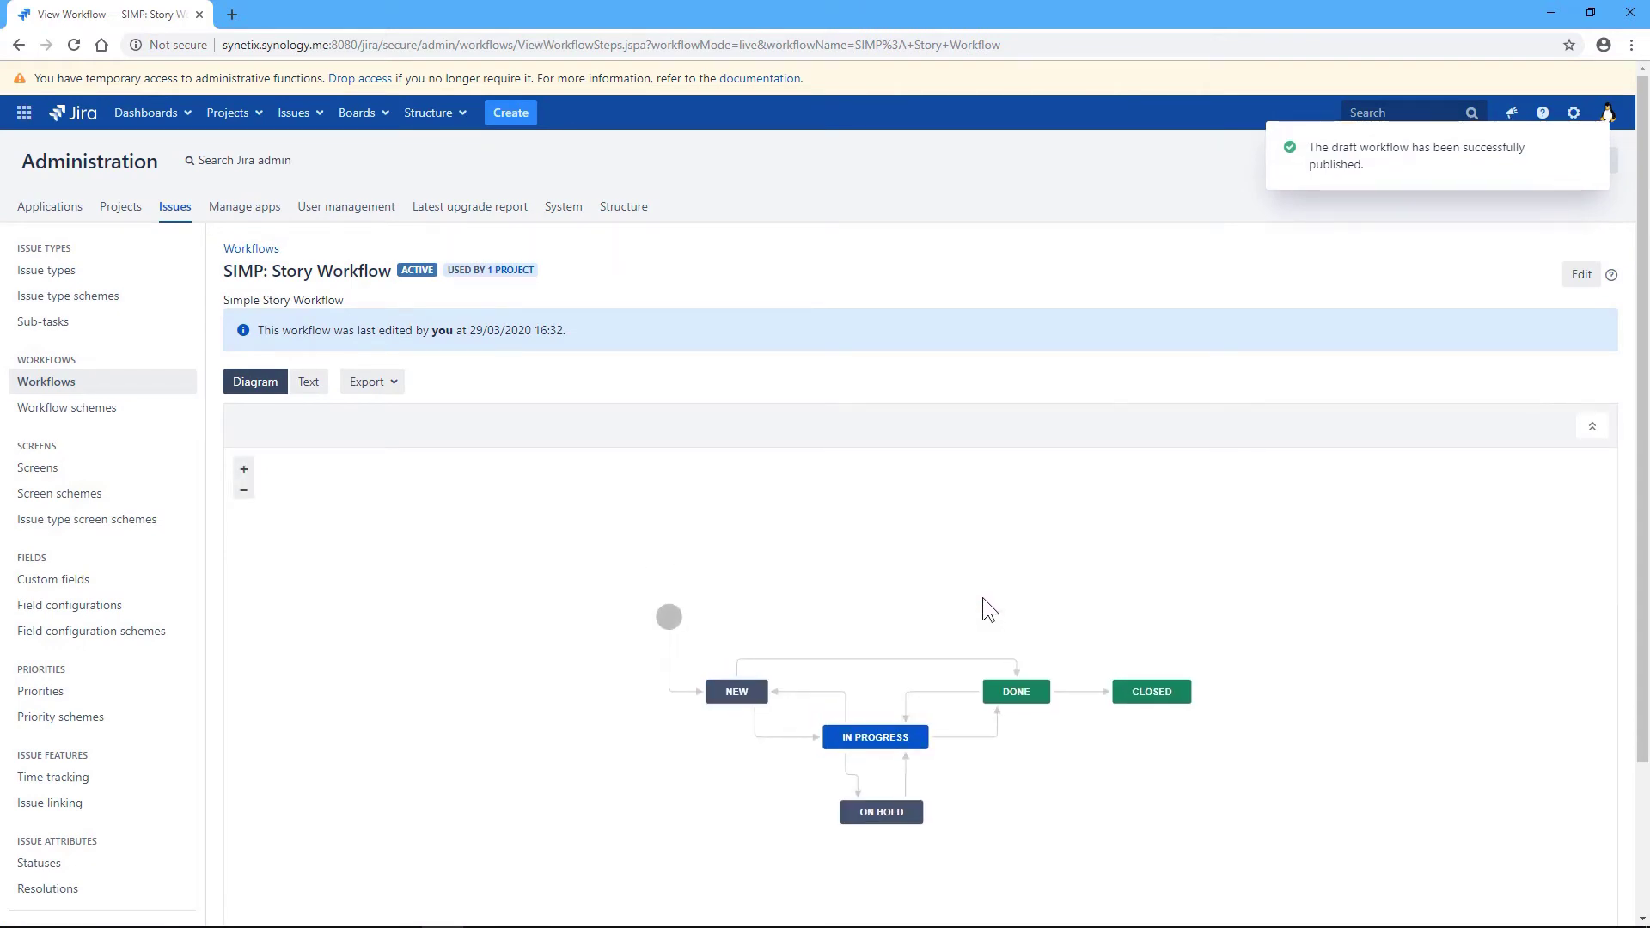
left_click(1582, 273)
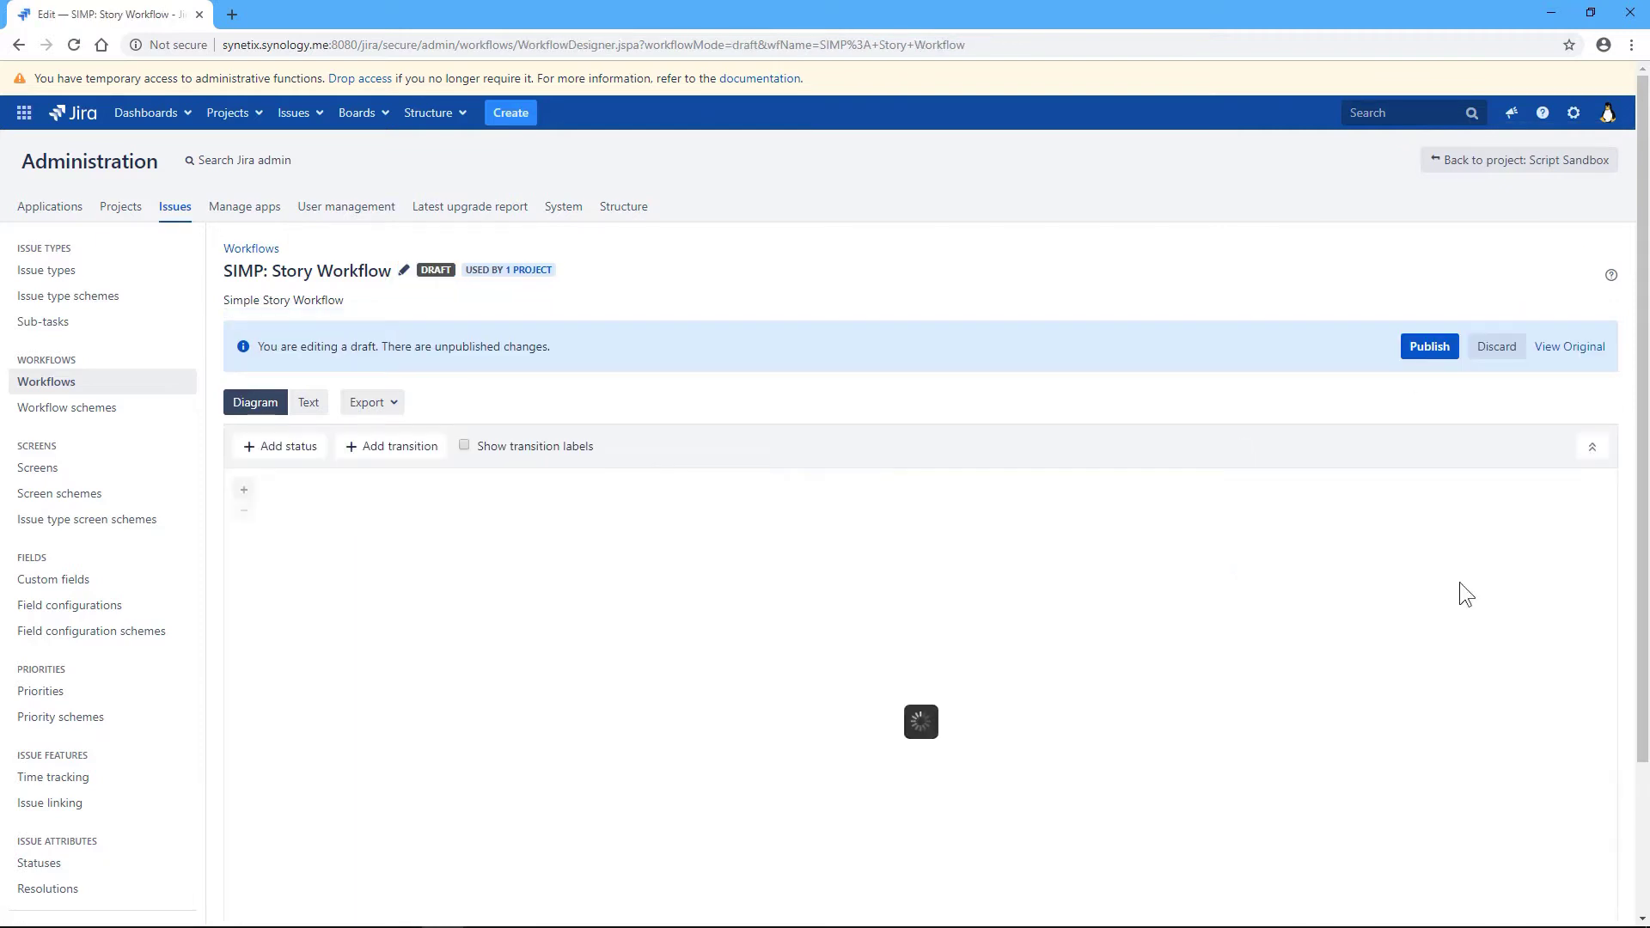
left_click_drag(1641, 497, 1632, 636)
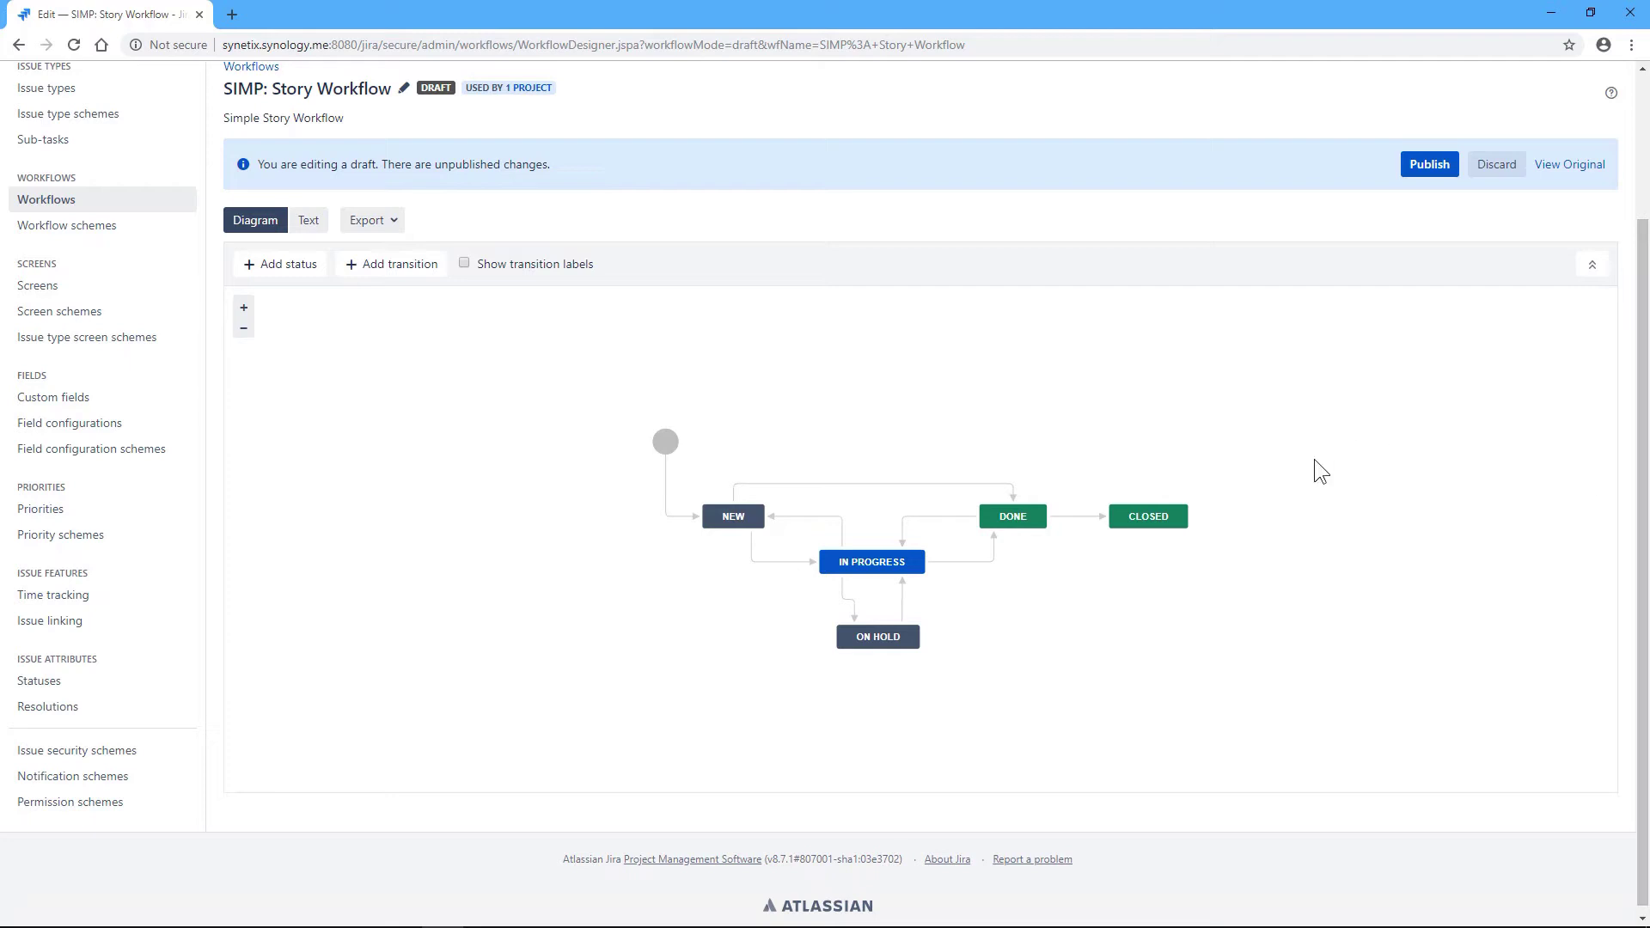
- Try to remove the On Hold status from the draft workflow
left_click(890, 636)
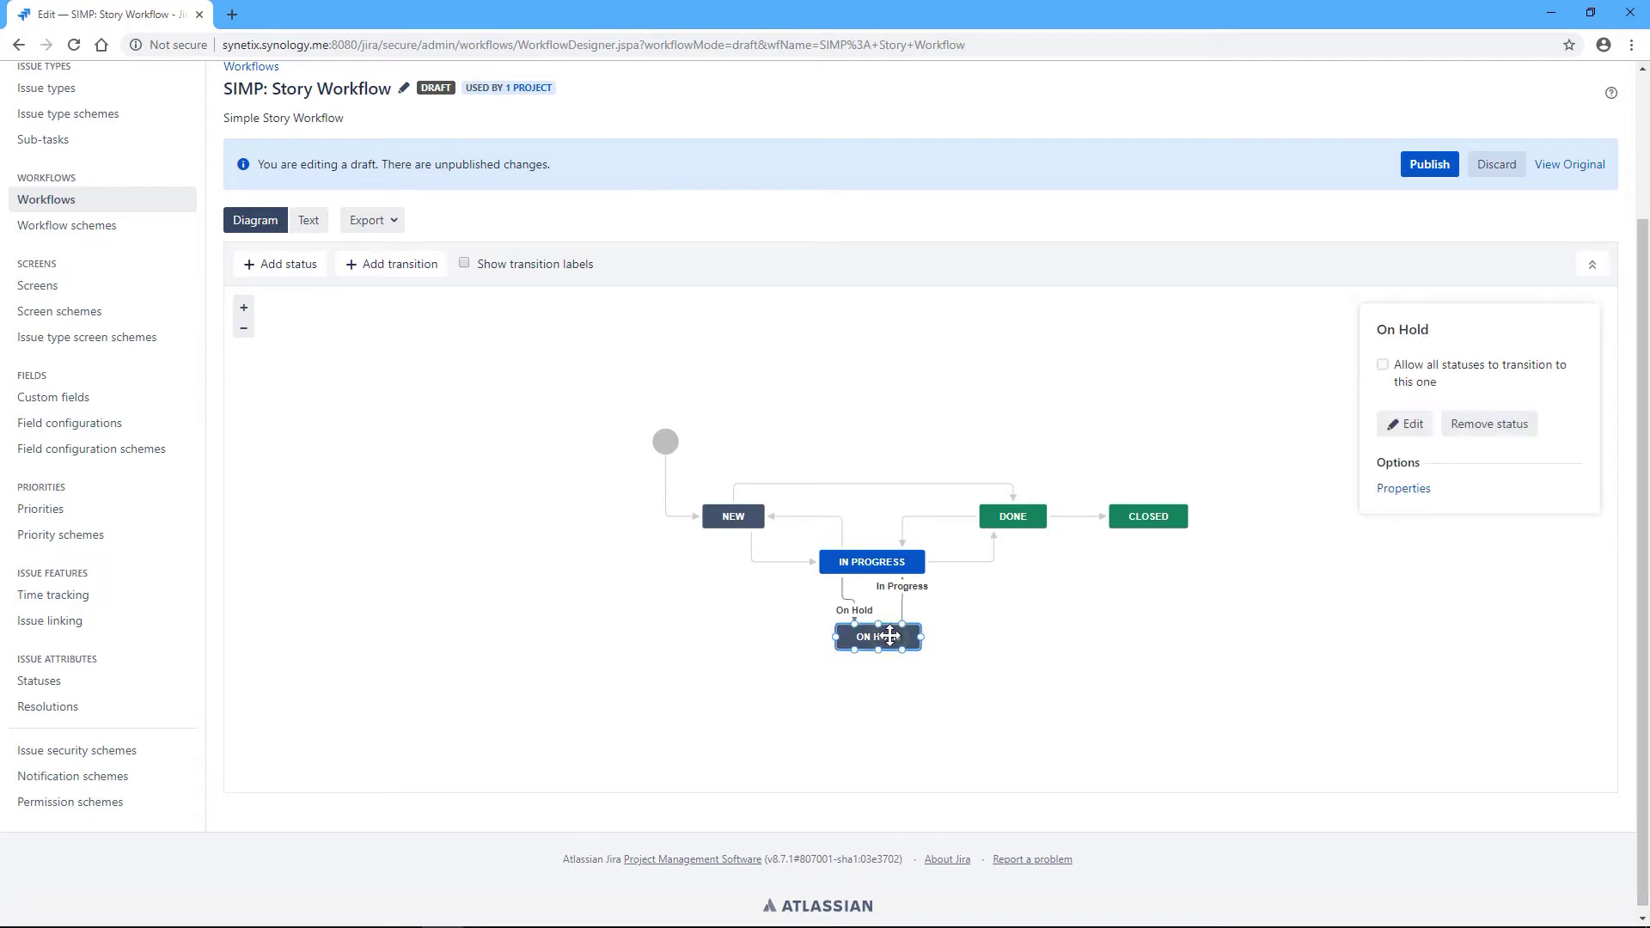
left_click(1484, 426)
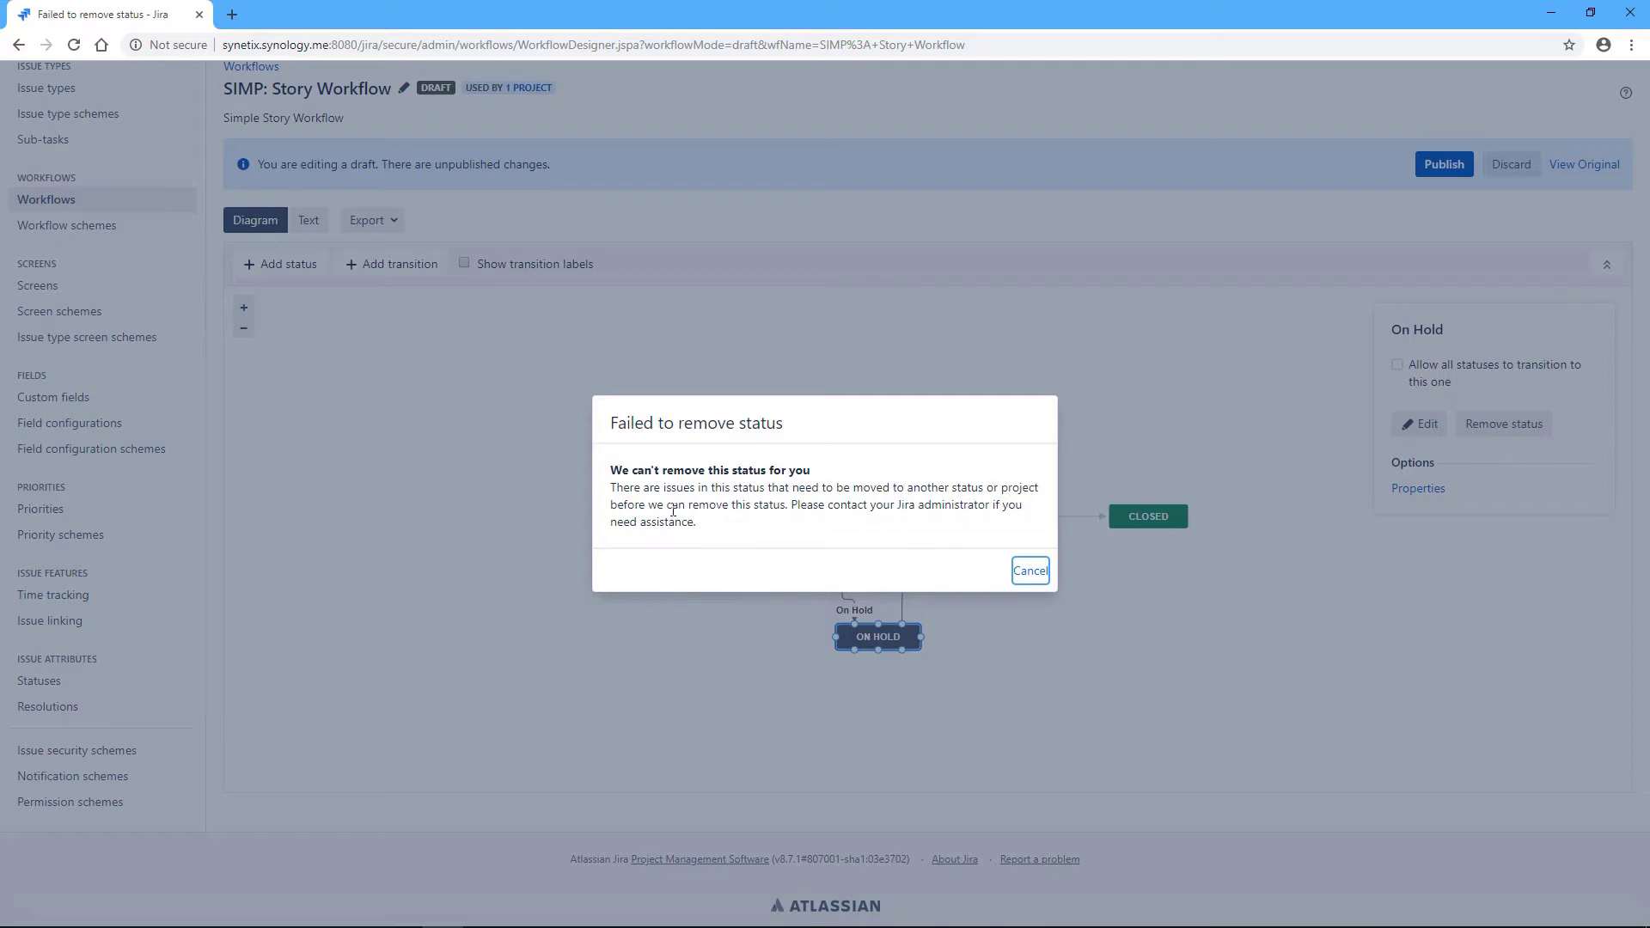
left_click(1030, 570)
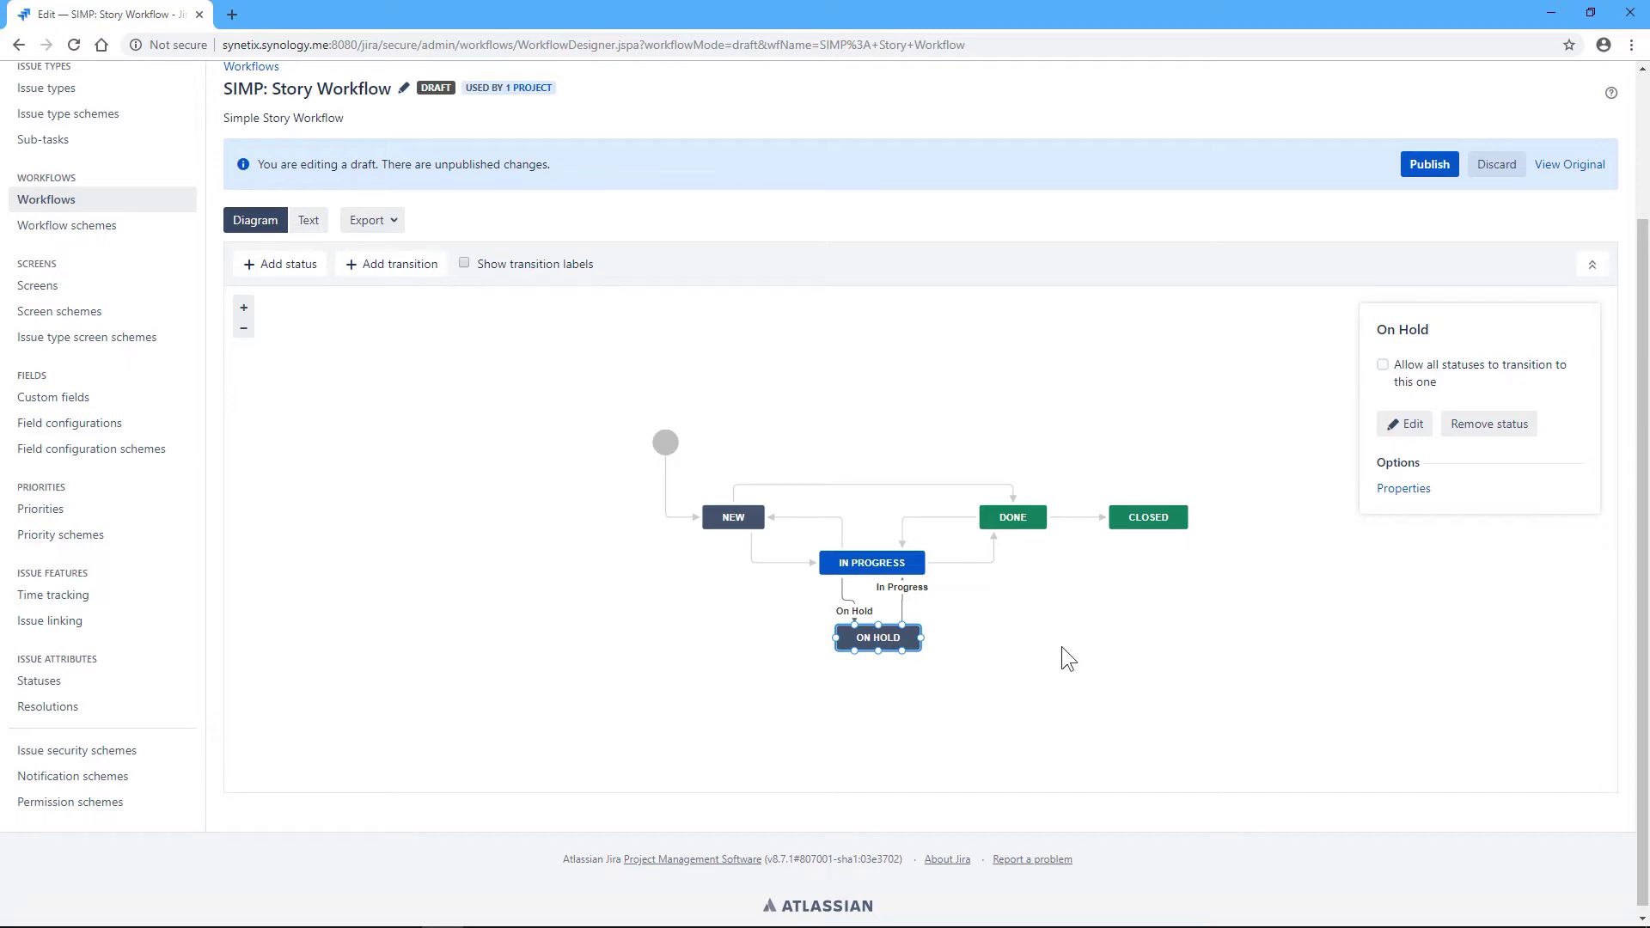
- Open the draft workflow's details to examine which of them can be edited, and cancel
scroll(461, 513, "up", 3)
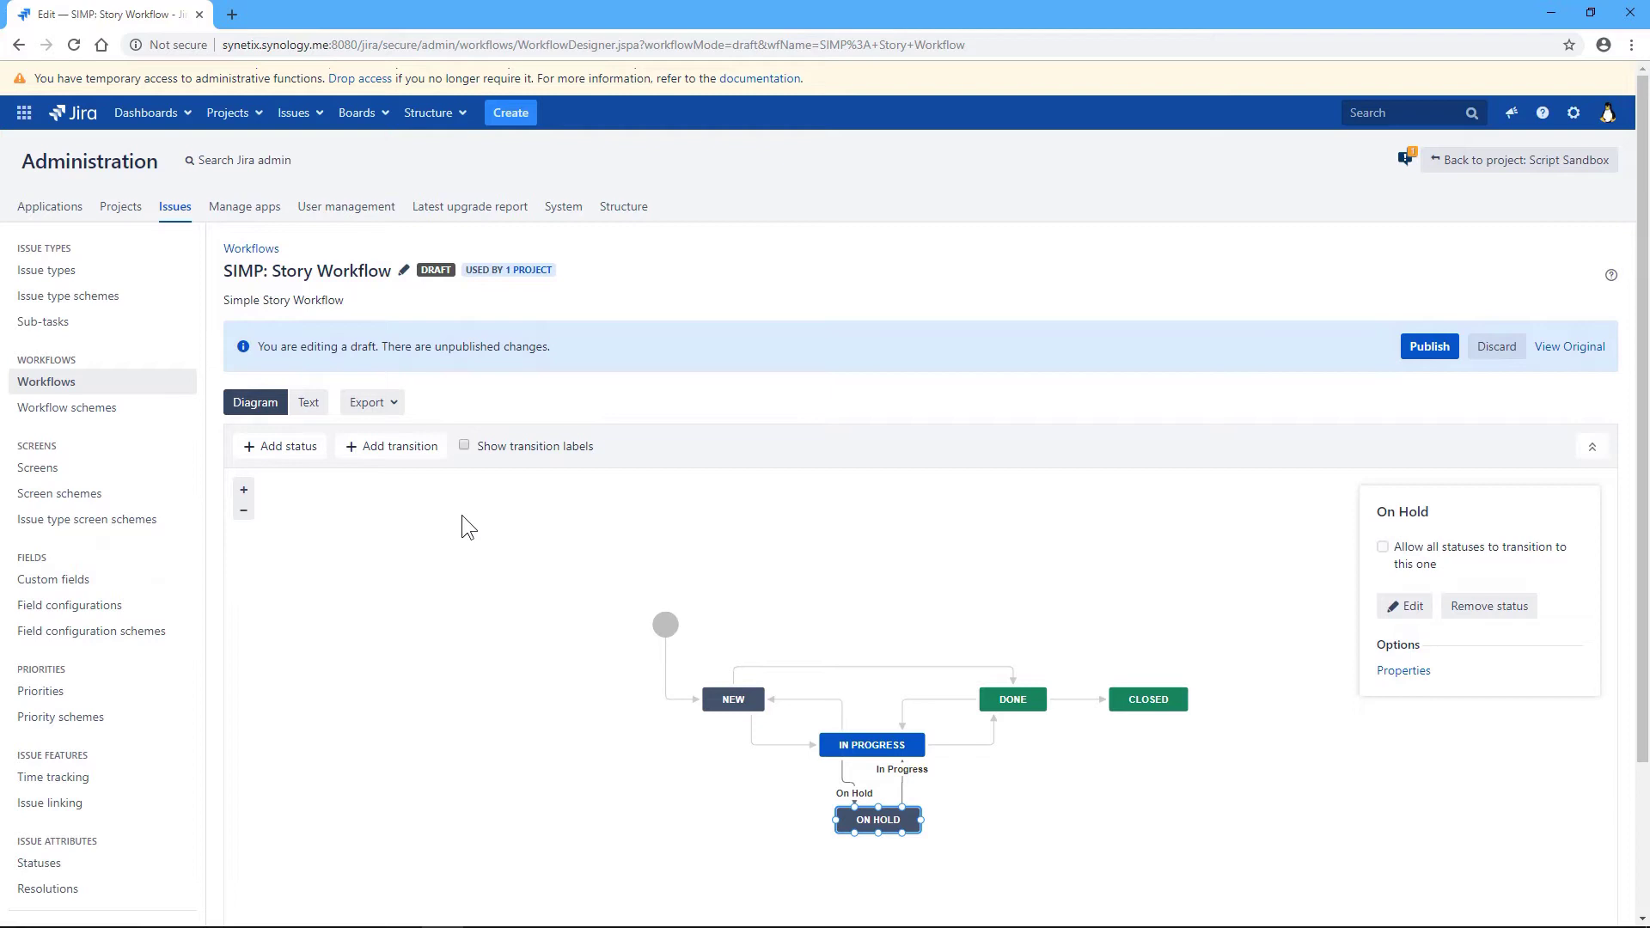
left_click_drag(227, 276, 384, 275)
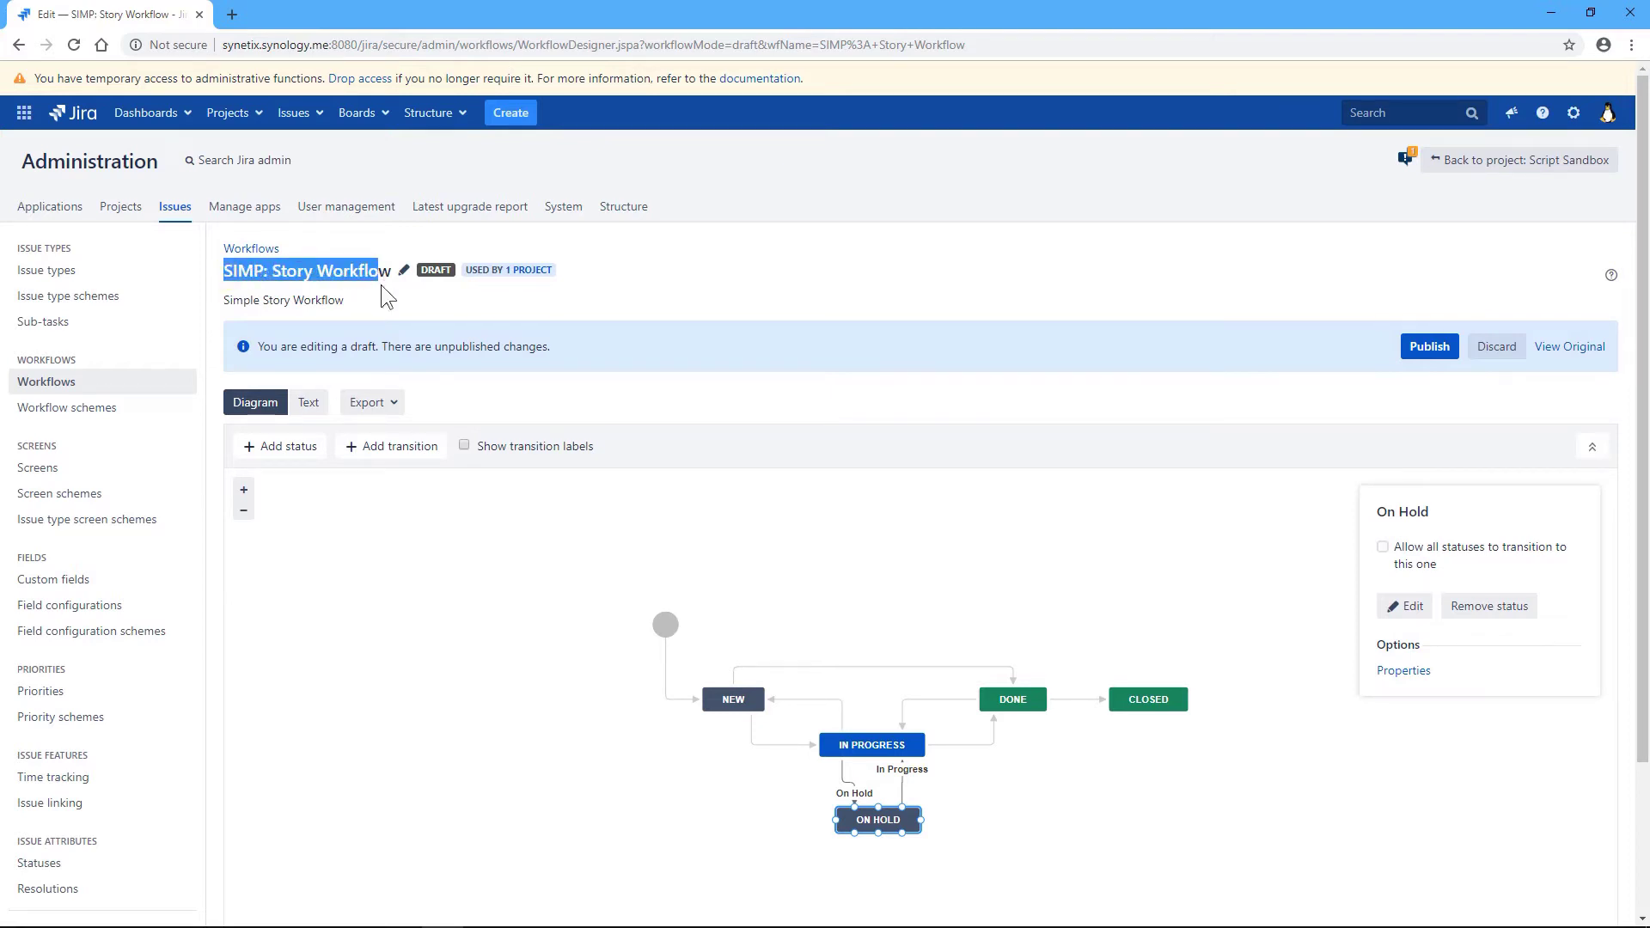
left_click(393, 296)
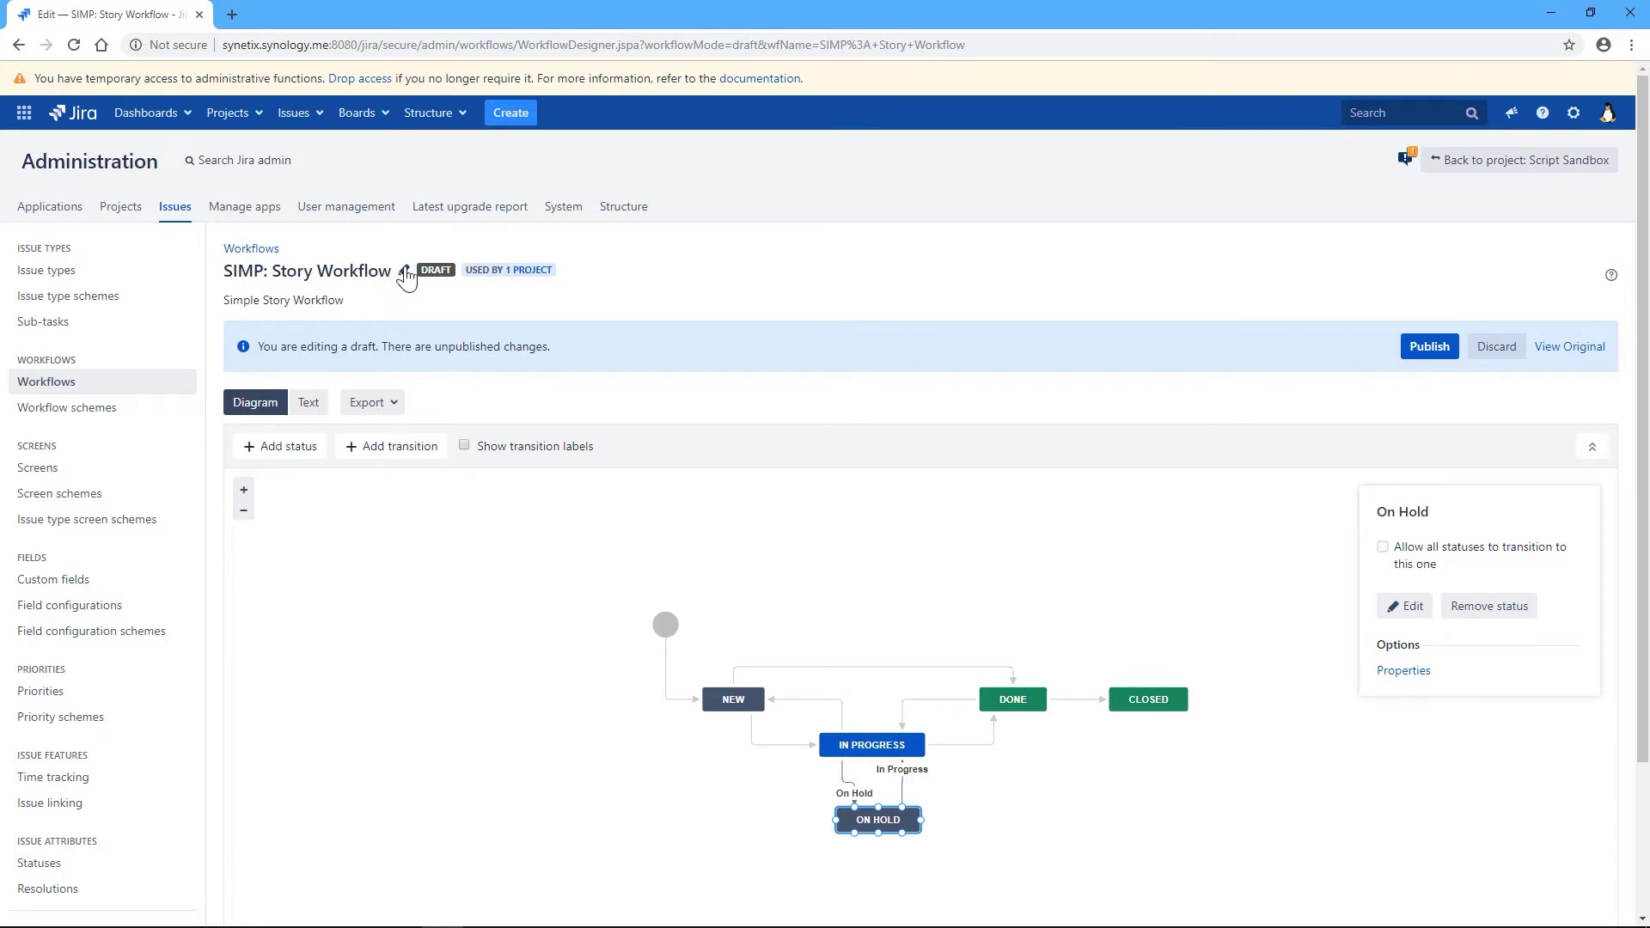
left_click(404, 272)
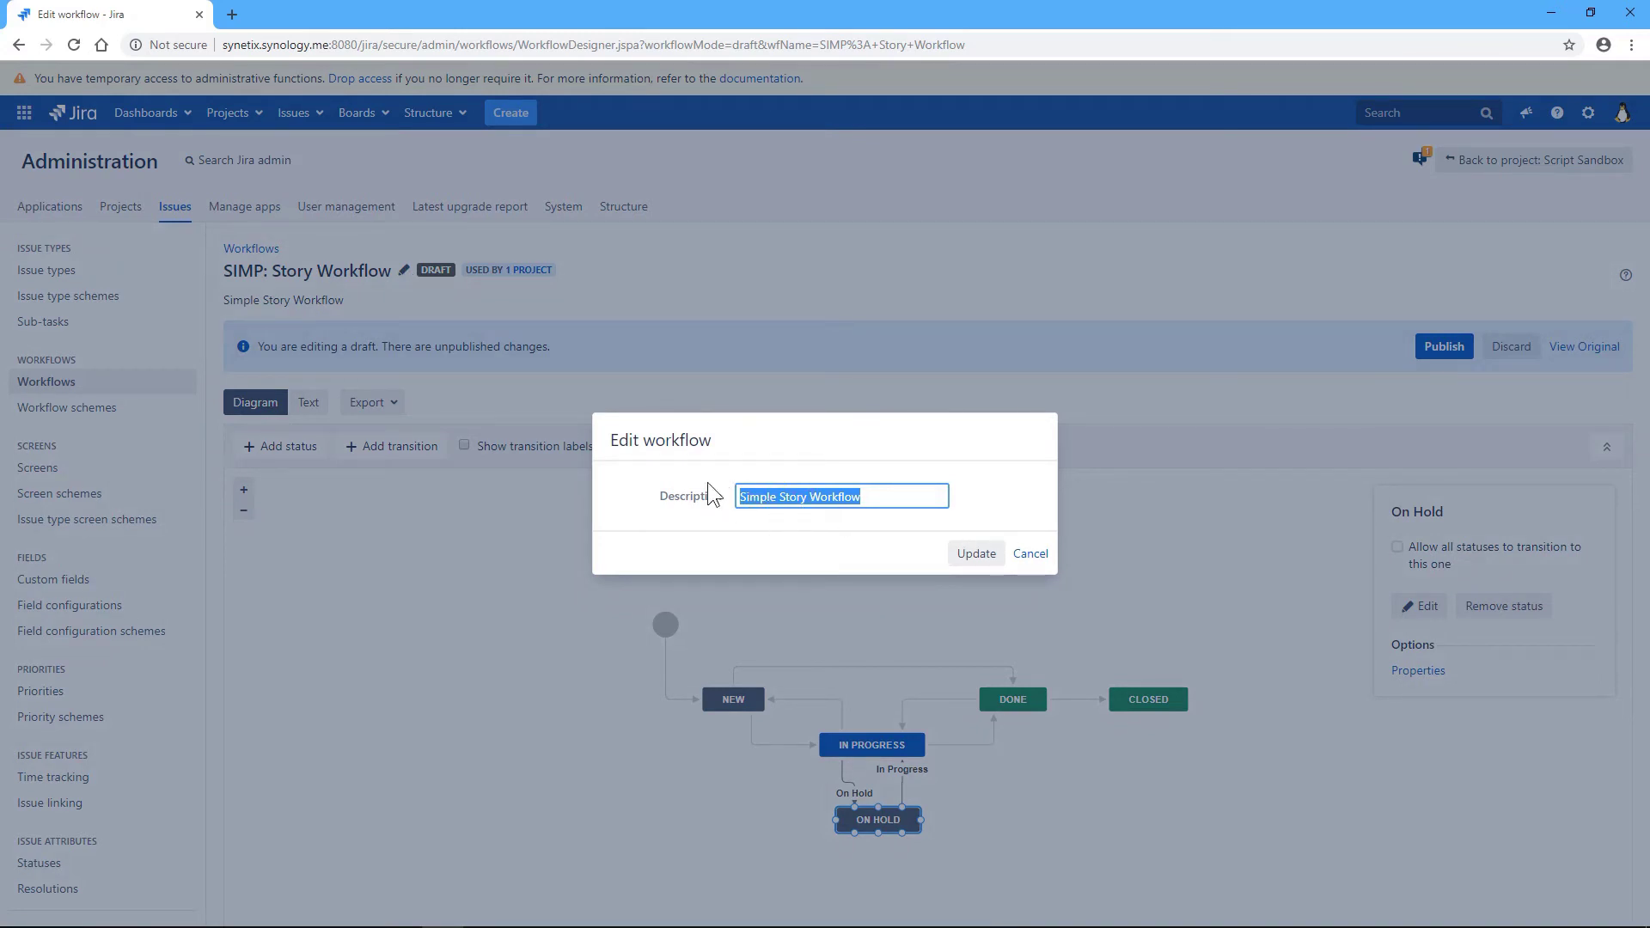
left_click(1029, 555)
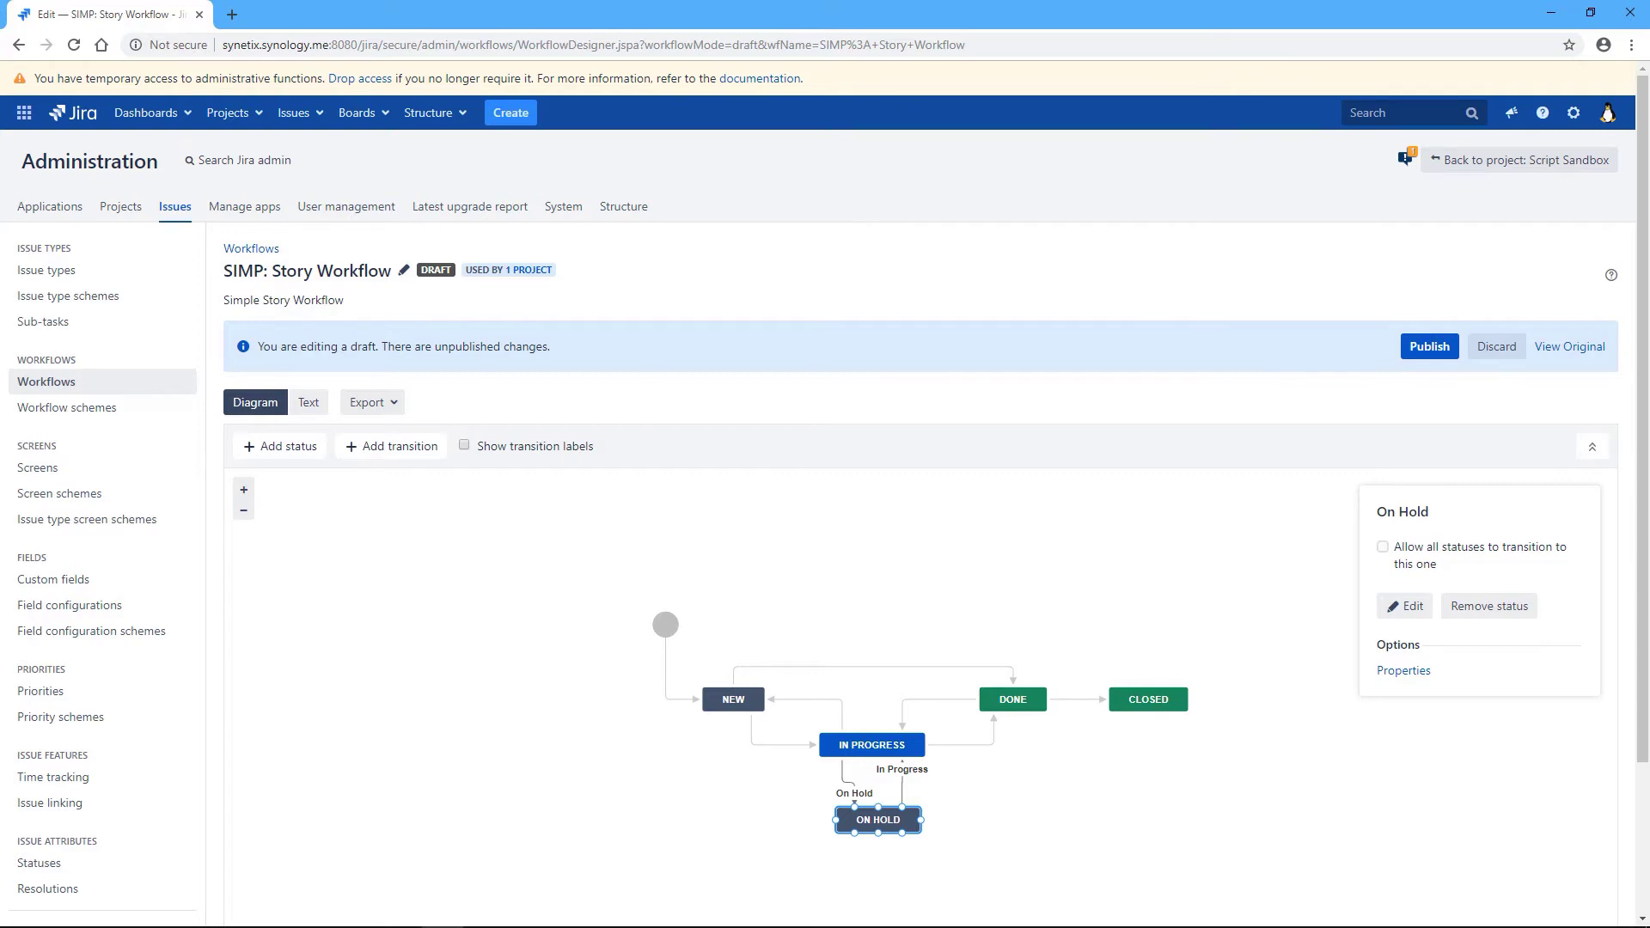
- Open the On Hold status for editing and enter "On Hold Now" as its name
scroll(1637, 447, "down", 1)
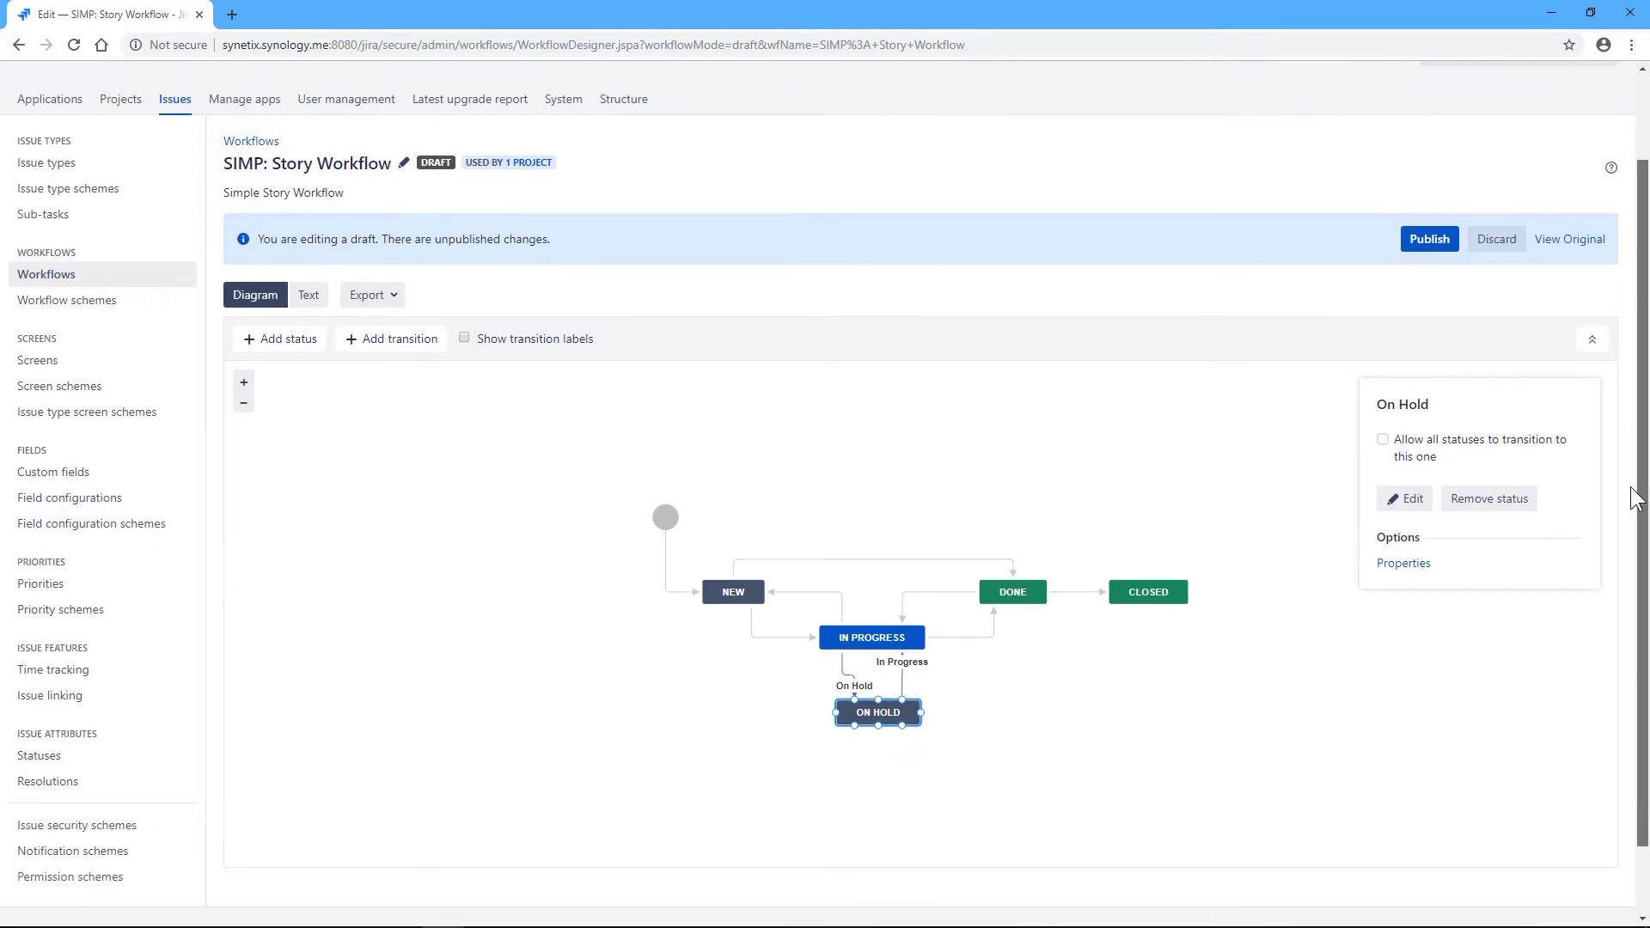
scroll(1635, 499, "down", 1)
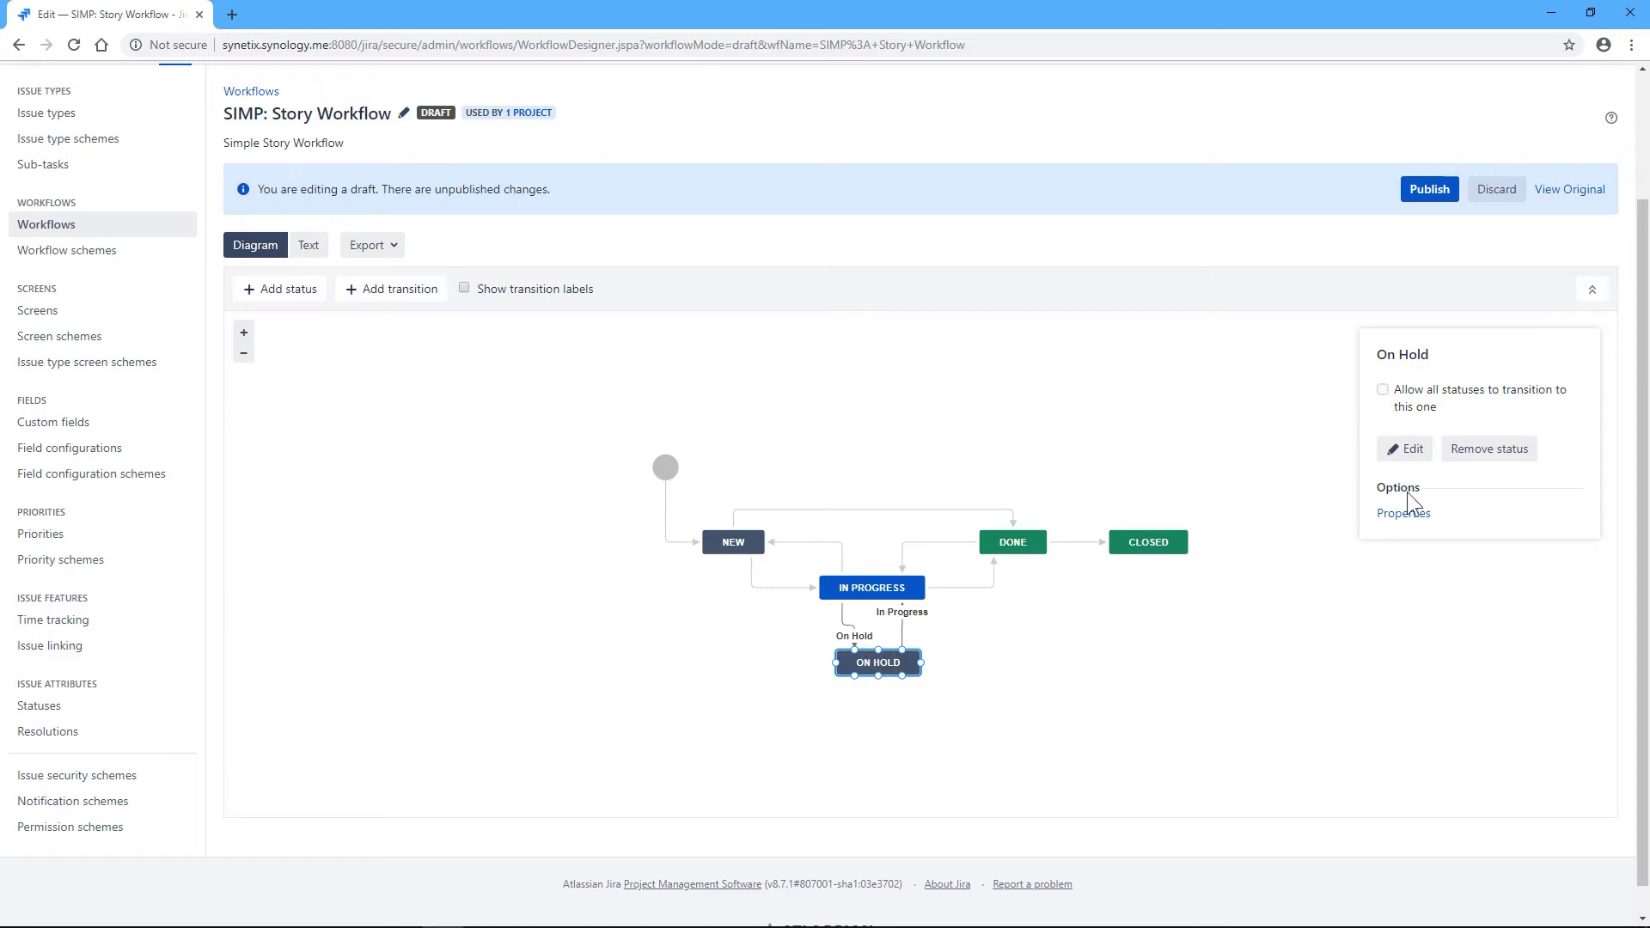
left_click(1414, 449)
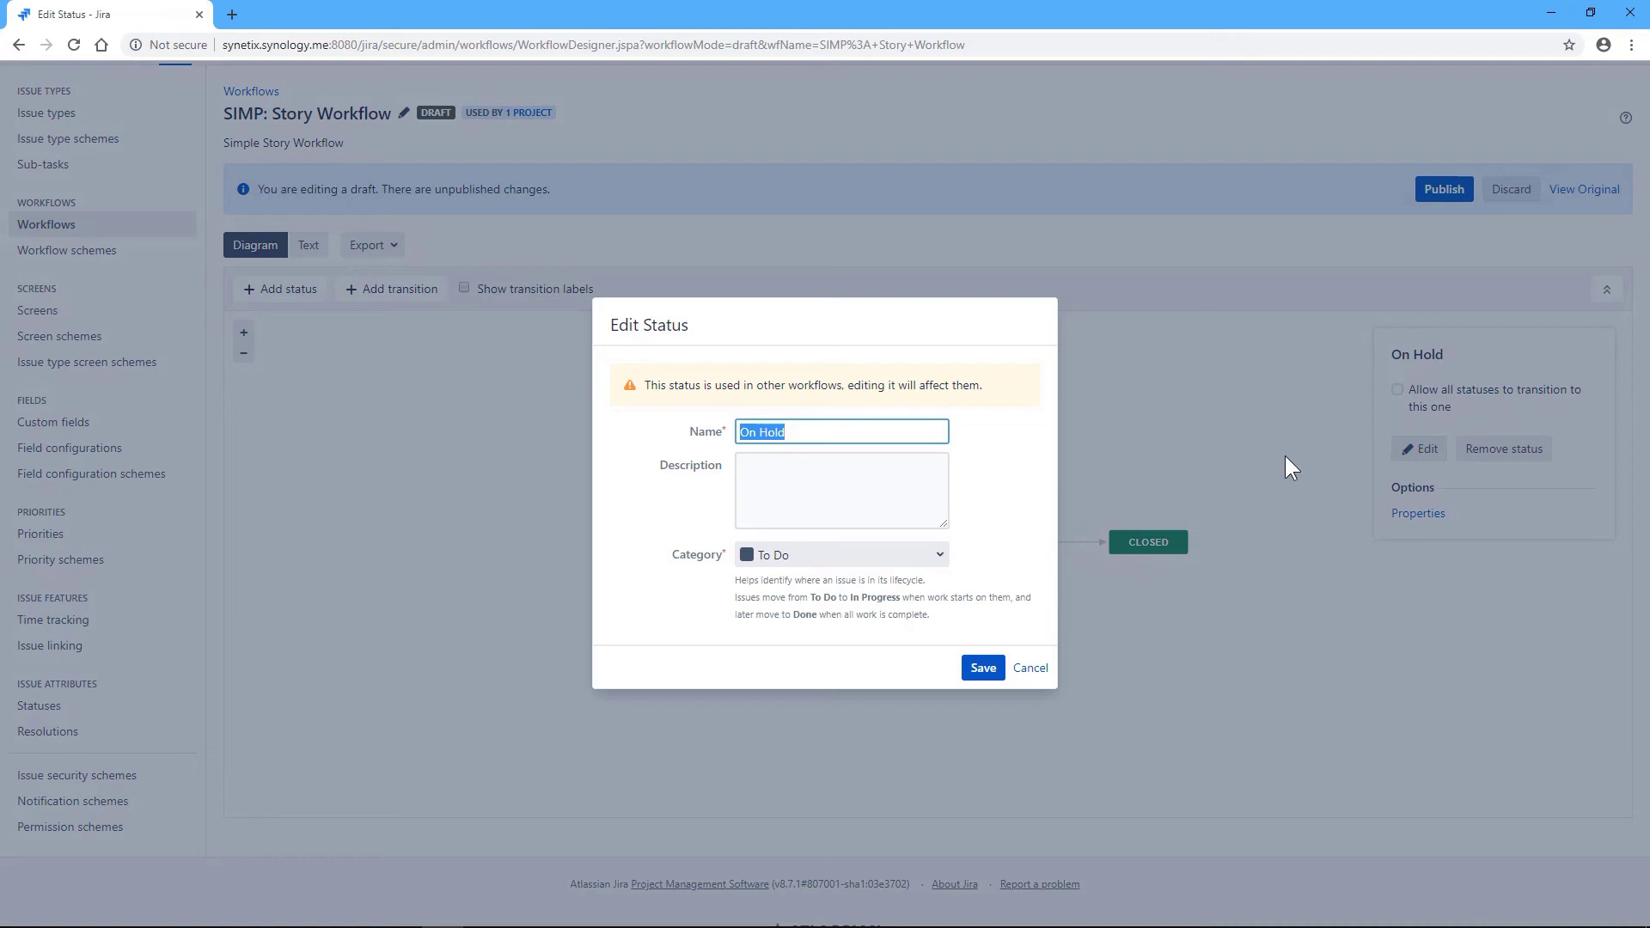
key("Right")
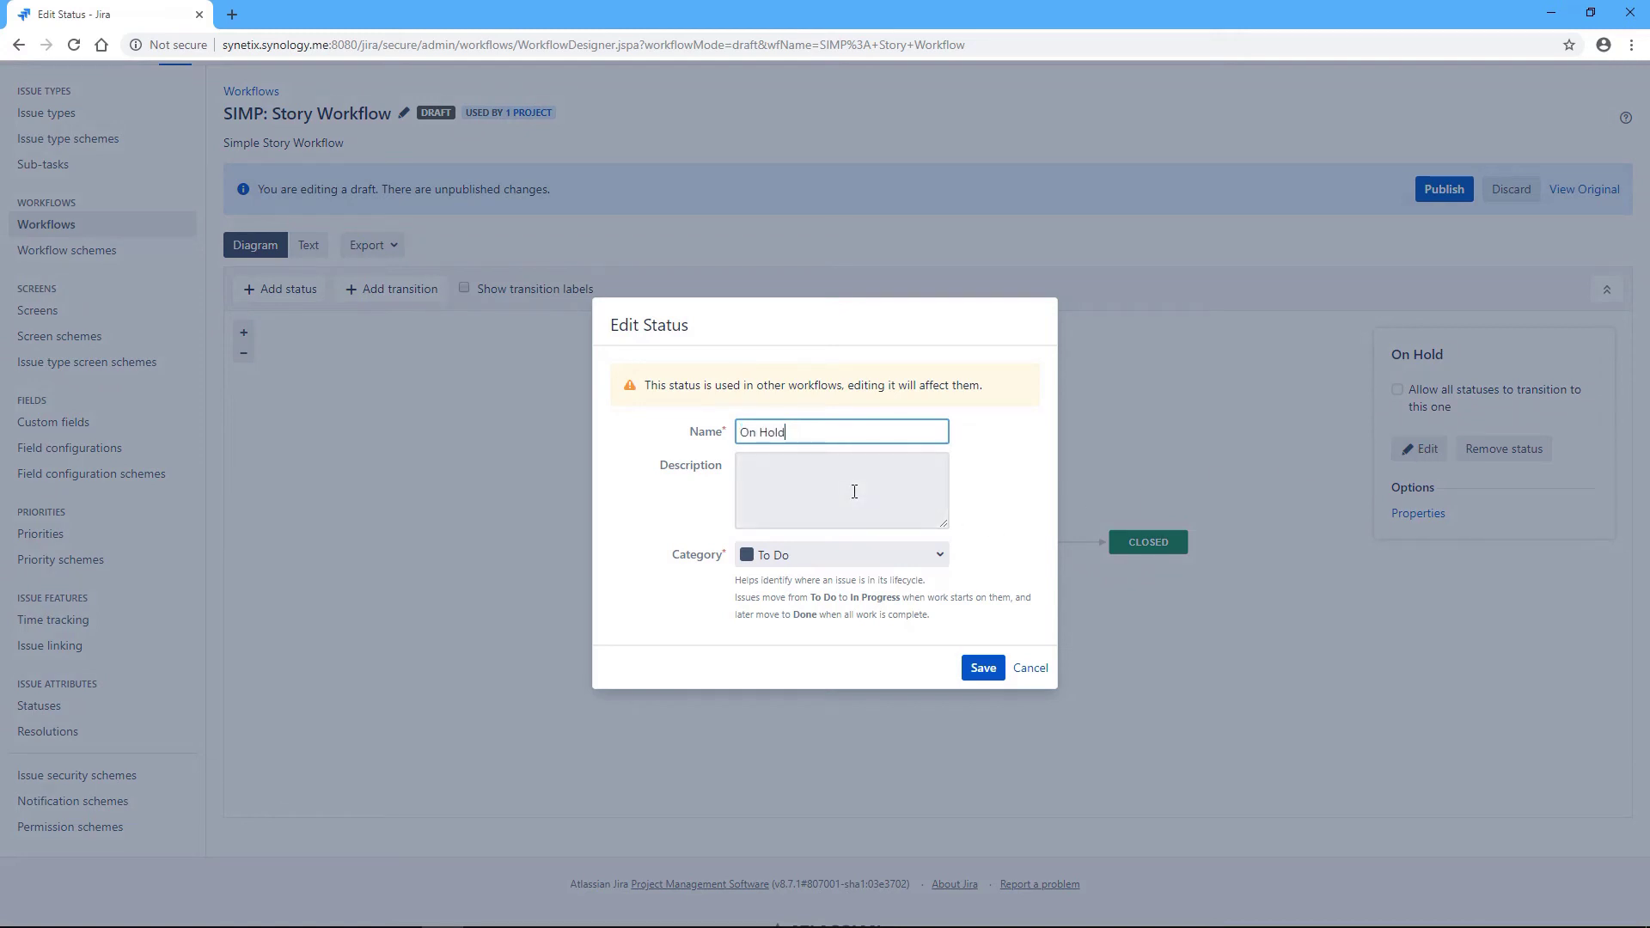
type("Now")
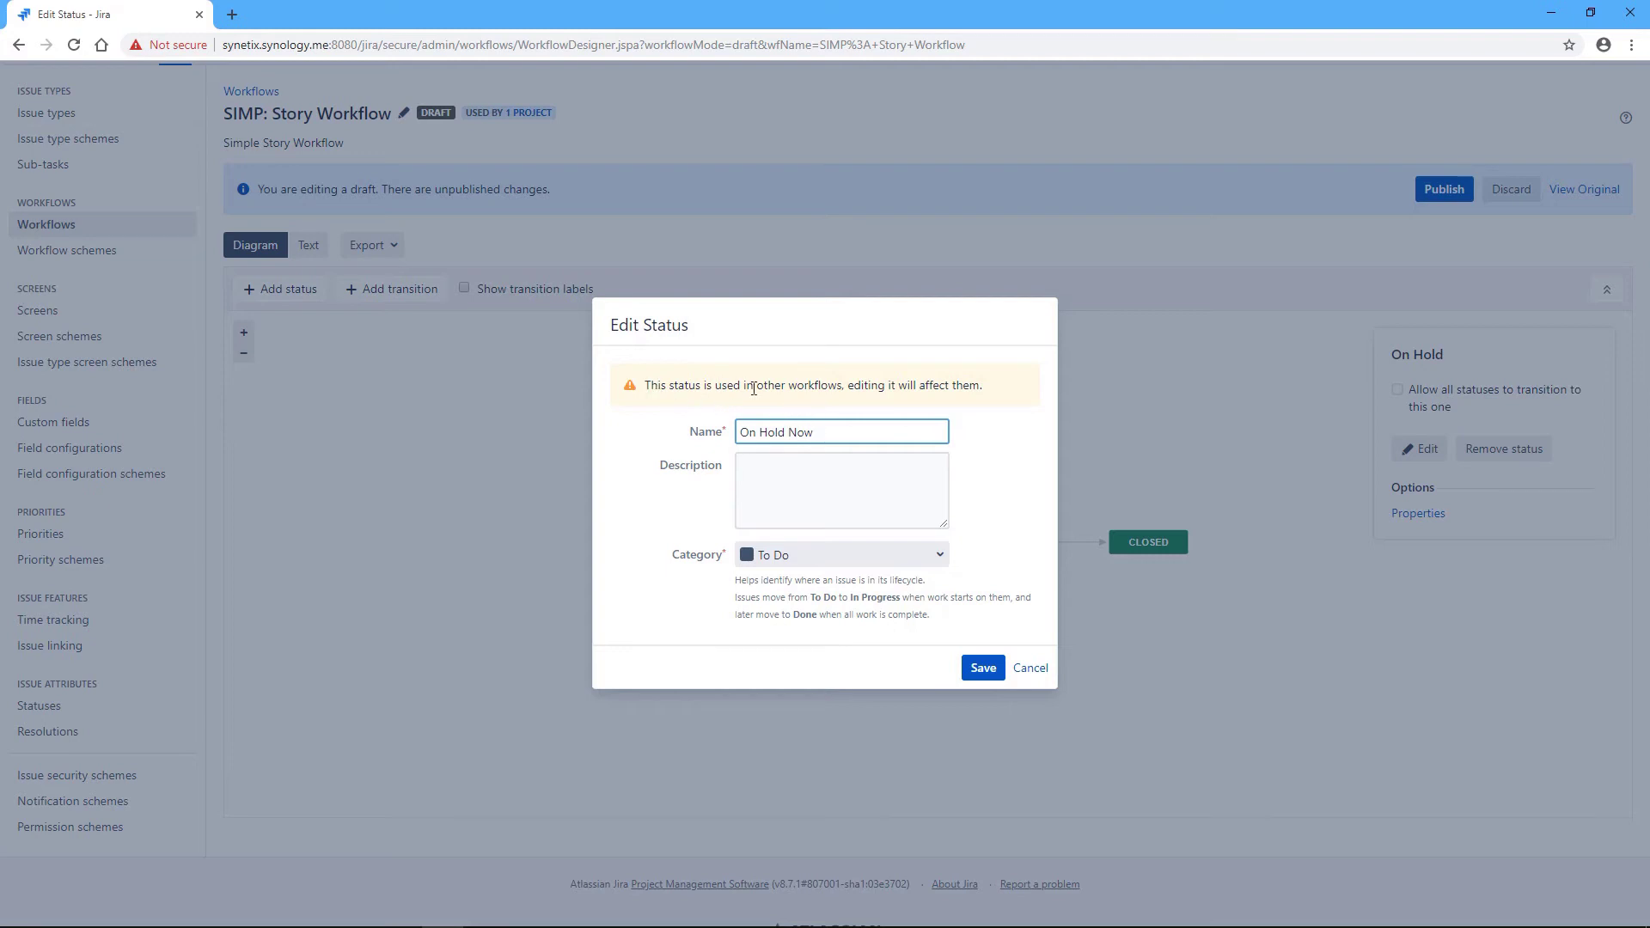
left_click_drag(849, 385, 983, 388)
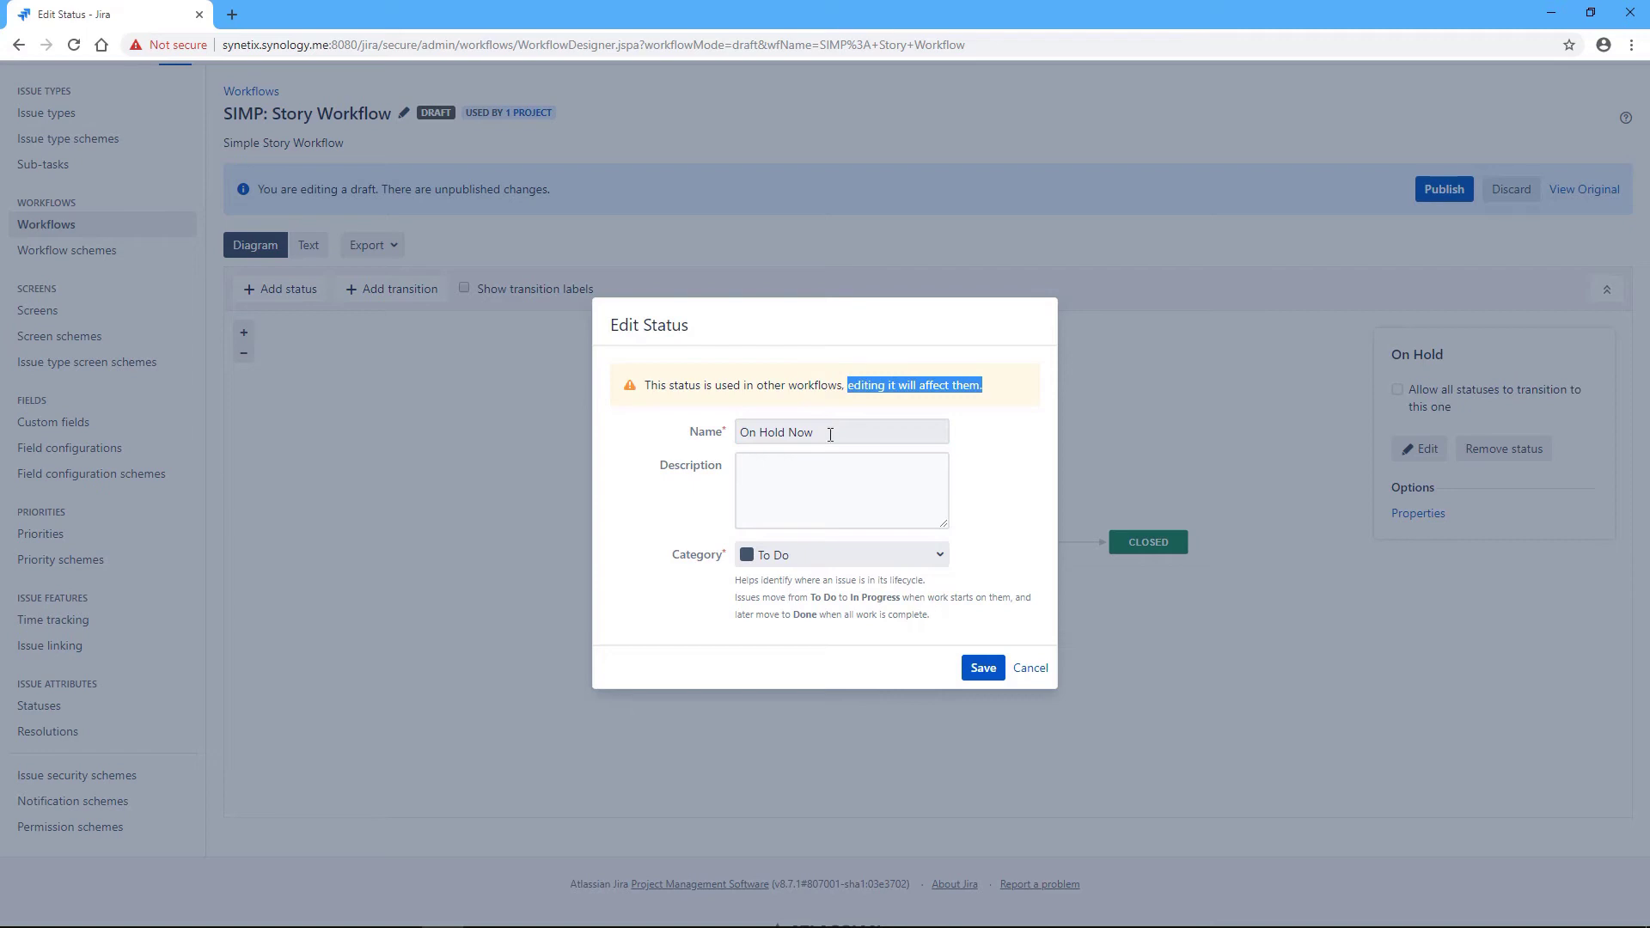
- Restore the status name to "On Hold" and cancel the status edit
left_click(827, 433)
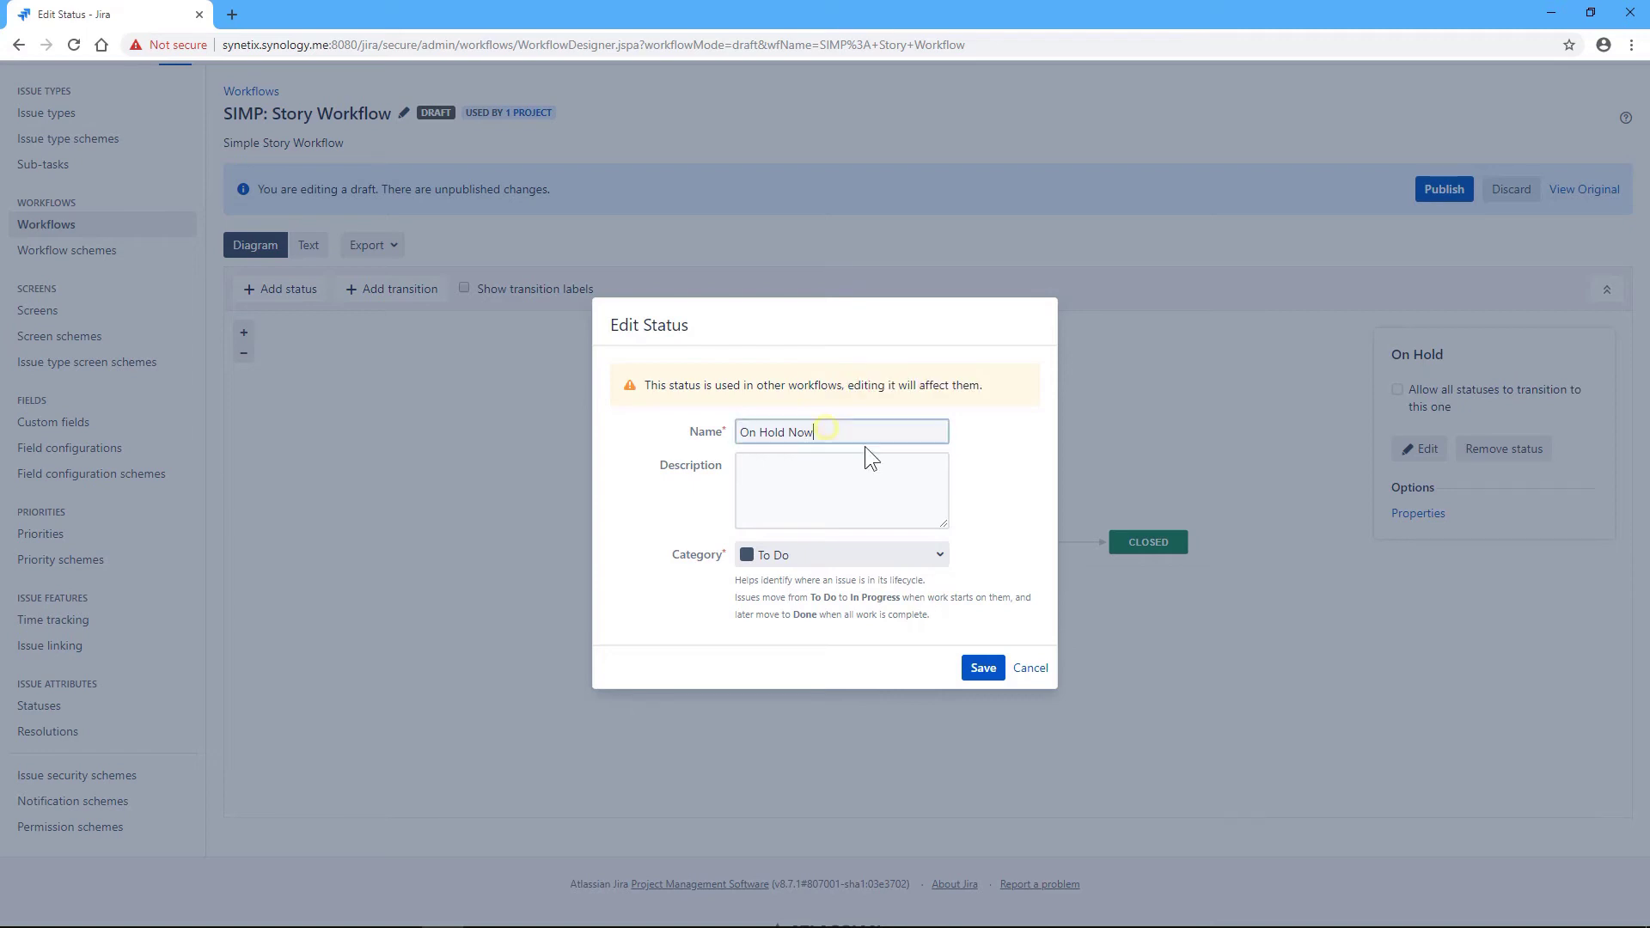
key("BackSpace")
key("BackSpace")
key("BackSpace")
key("BackSpace")
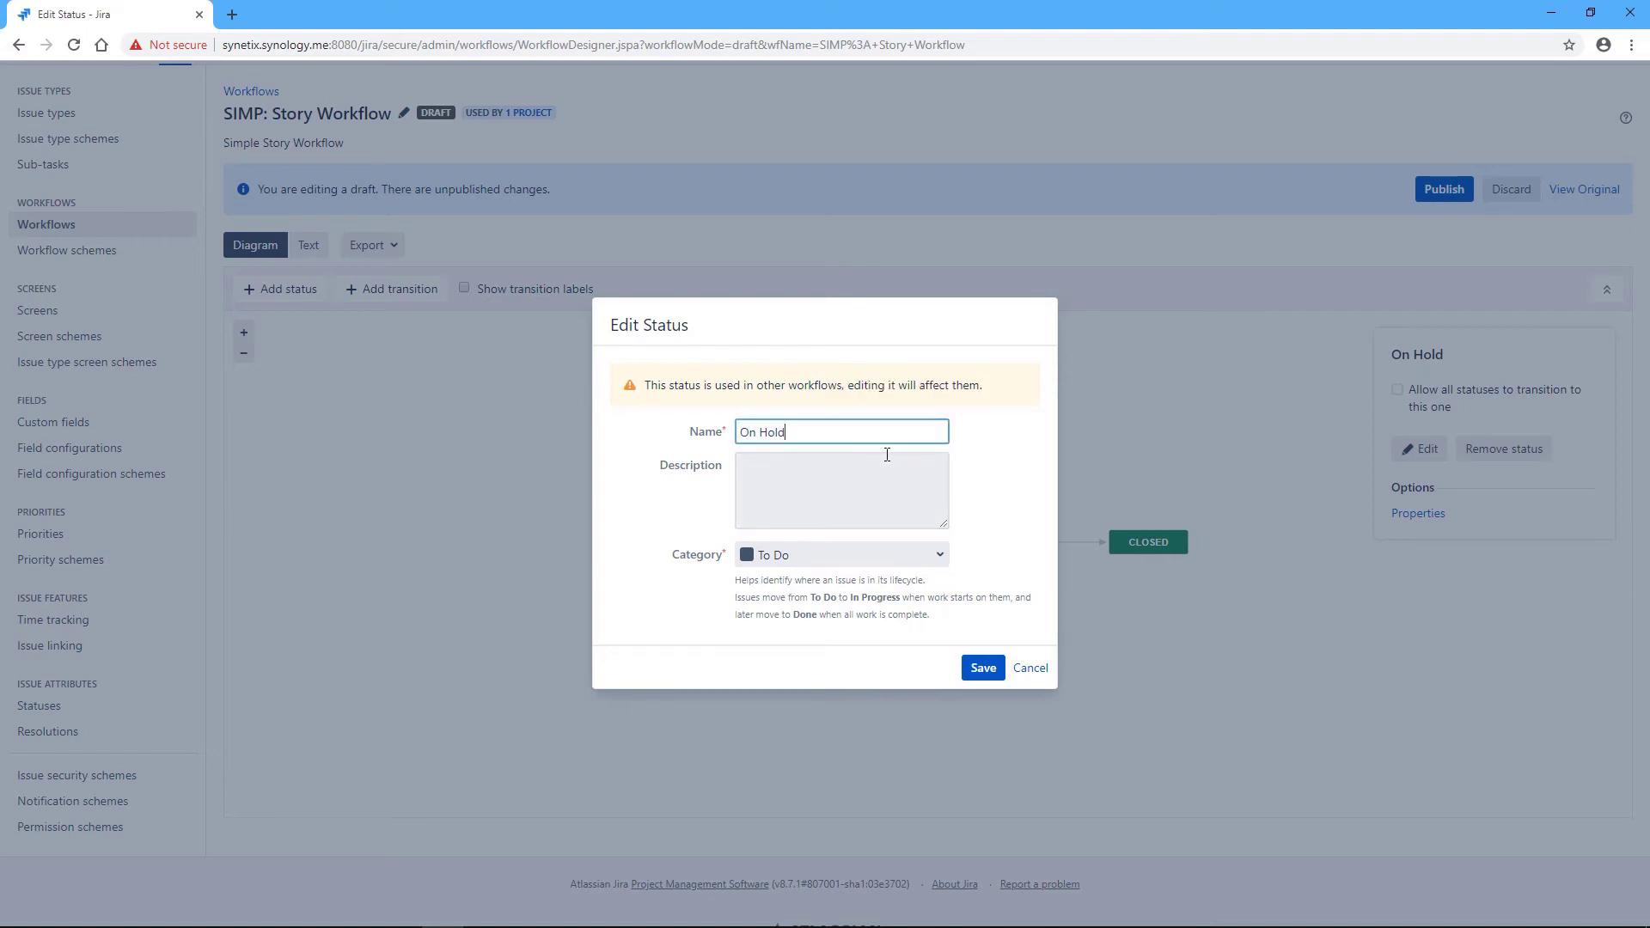
left_click(1030, 667)
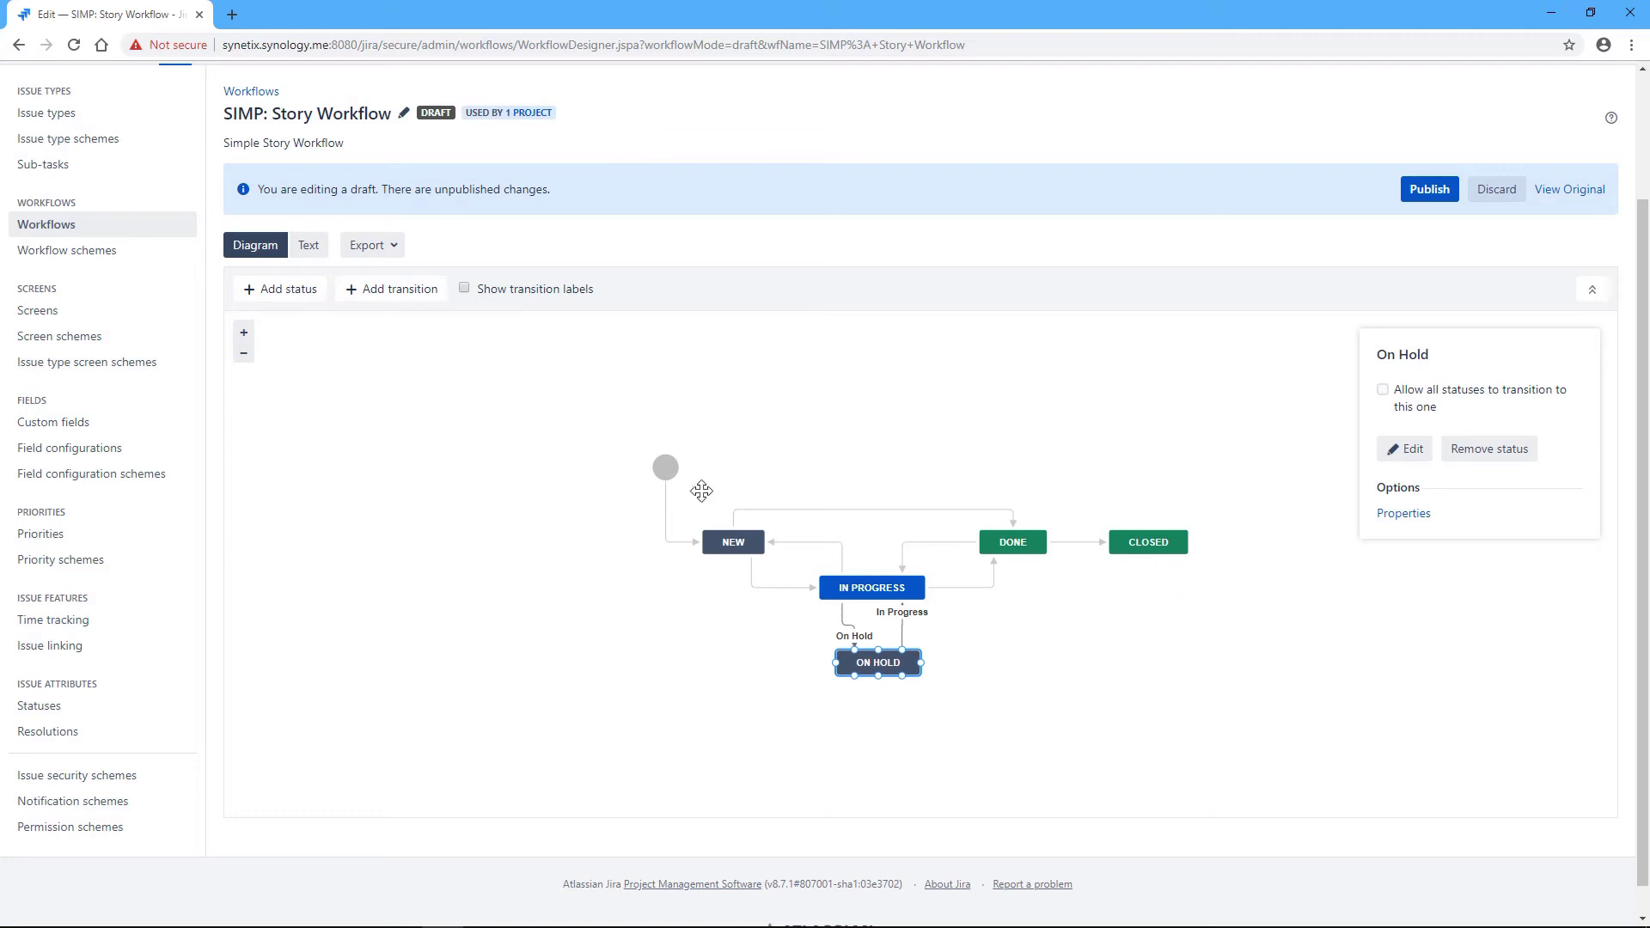
- Show the draft workflow as text and examine the step IDs of its statuses
left_click(732, 398)
left_click(308, 247)
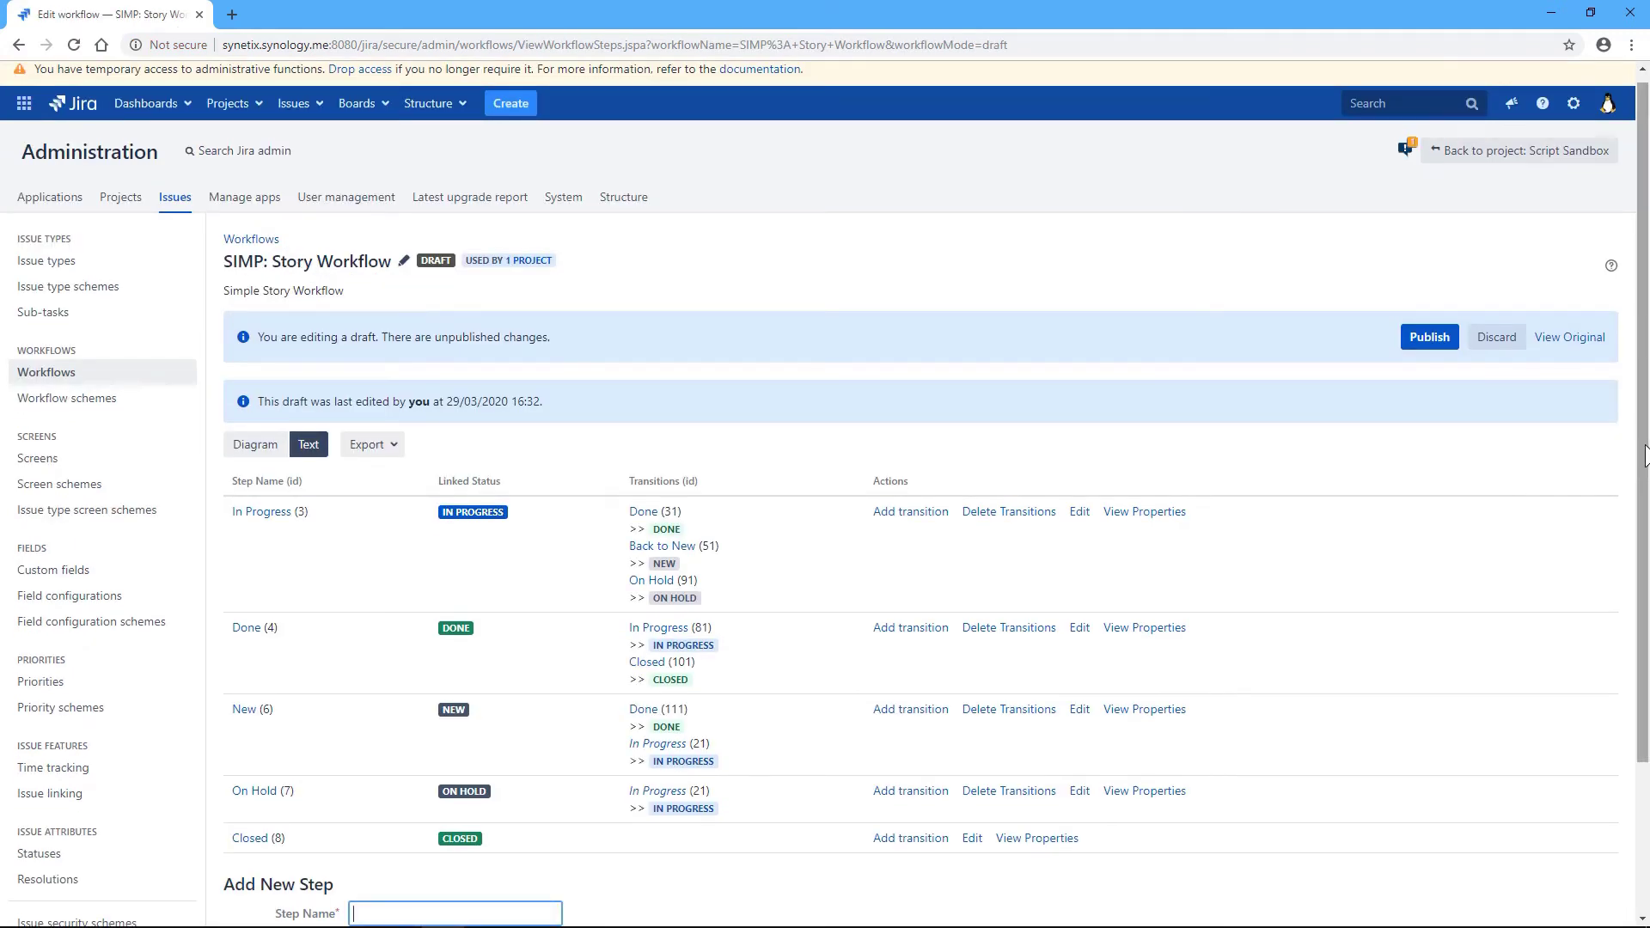
left_click_drag(1642, 459, 1643, 557)
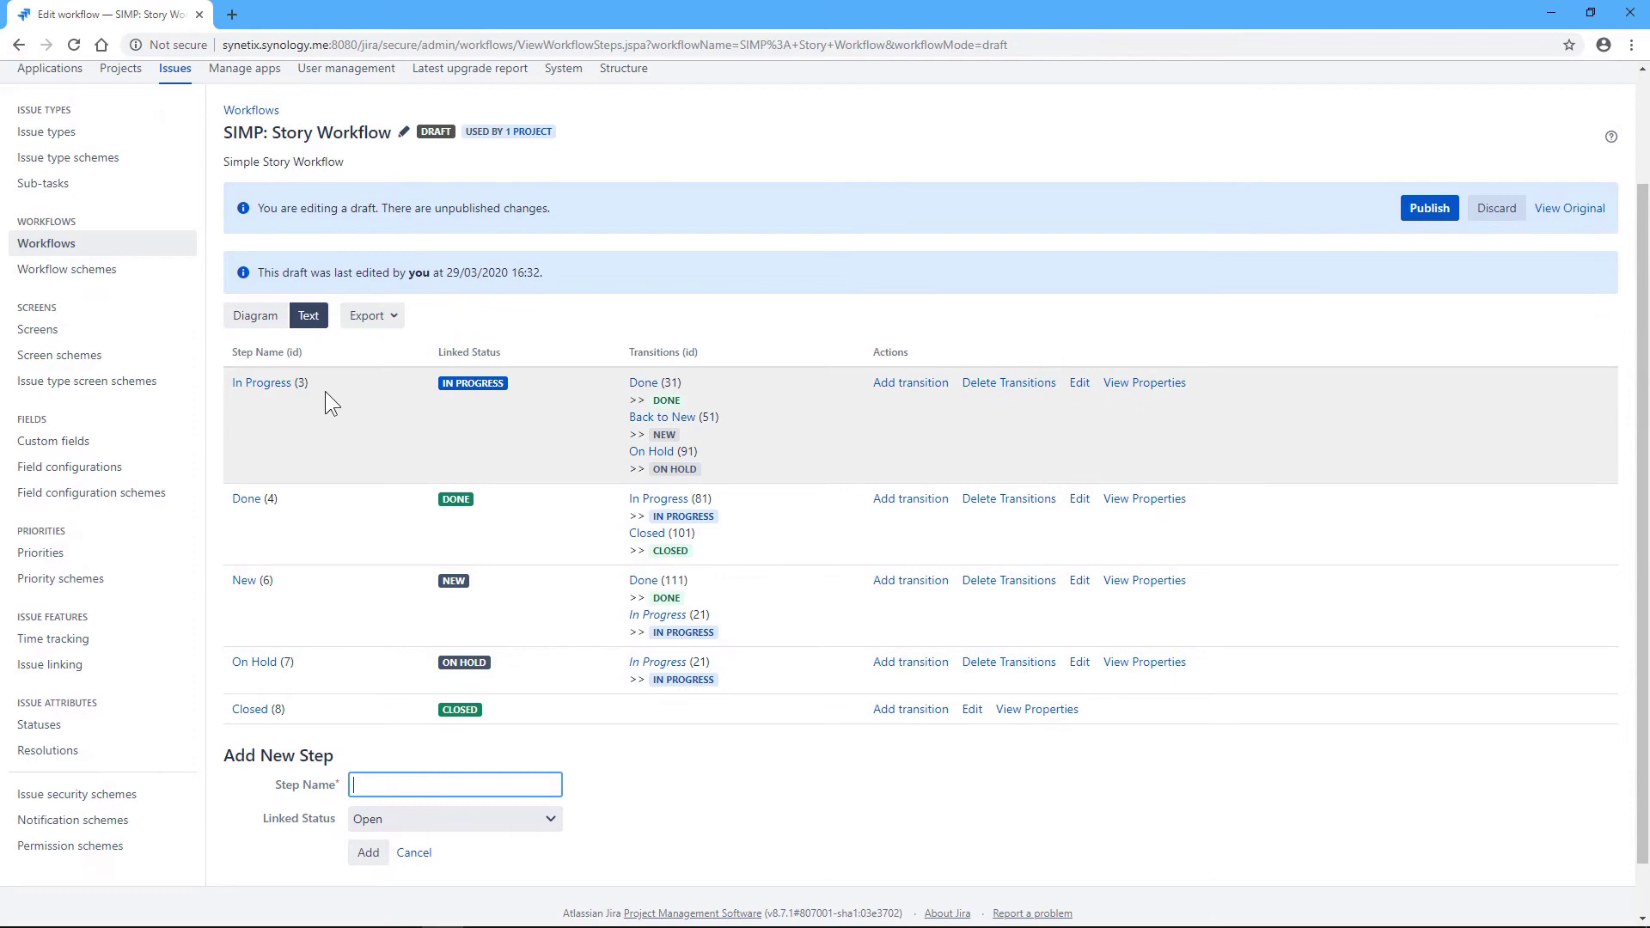
double_click(303, 383)
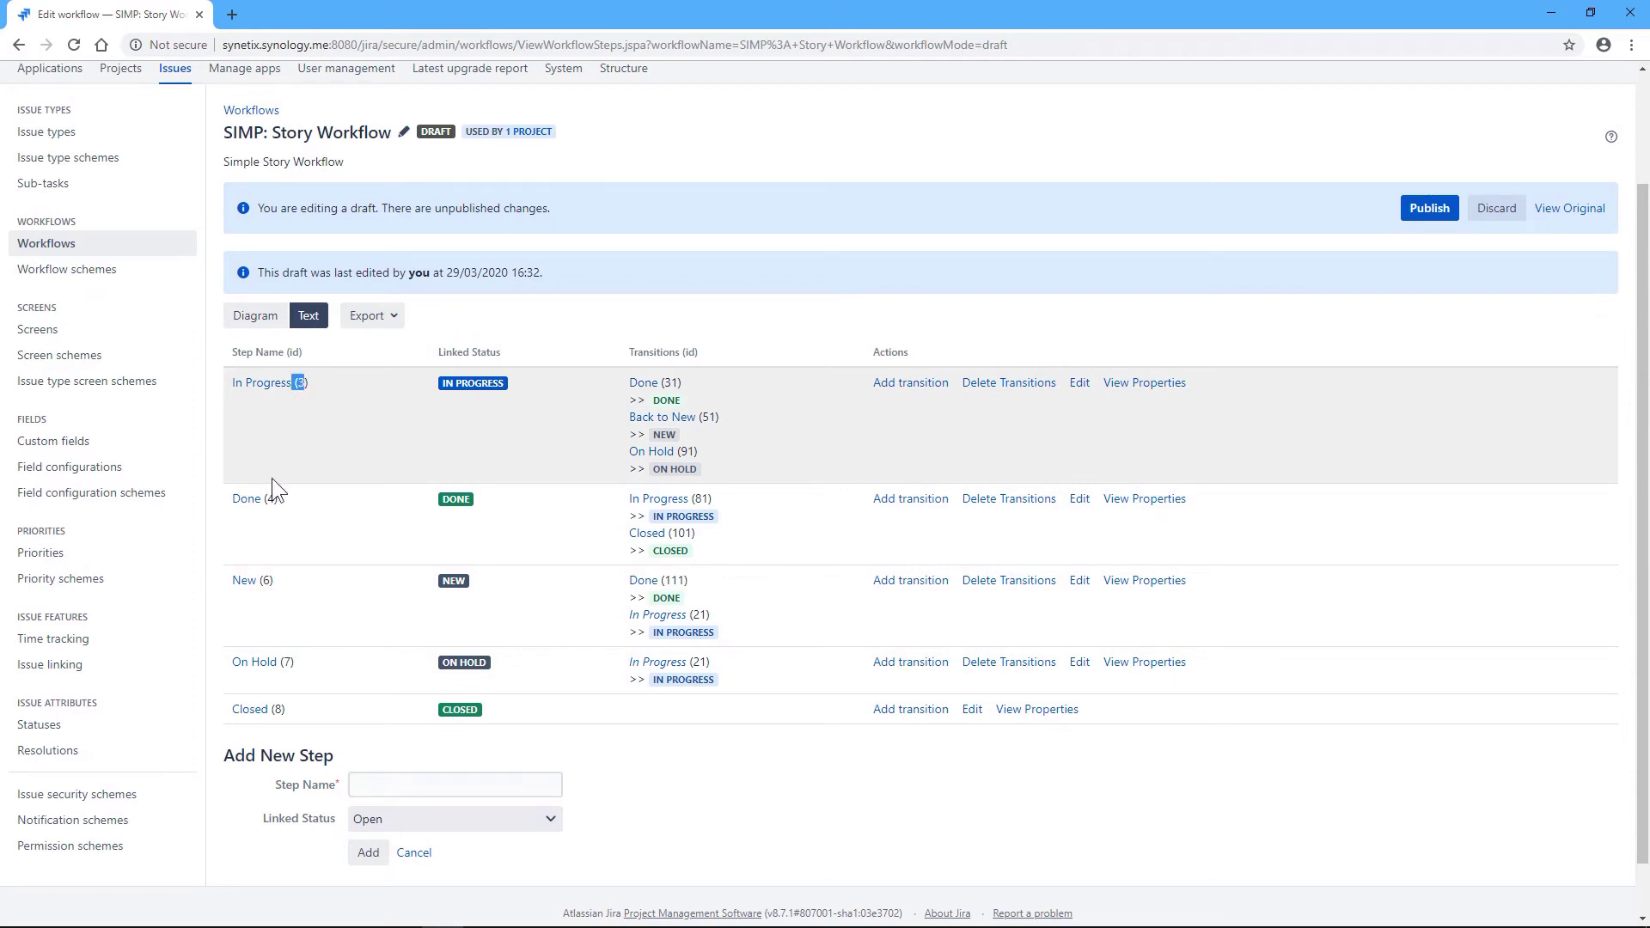
- Examine the IDs of the Done step and of the workflow's transitions in the text view
double_click(271, 498)
double_click(671, 382)
left_click(715, 391)
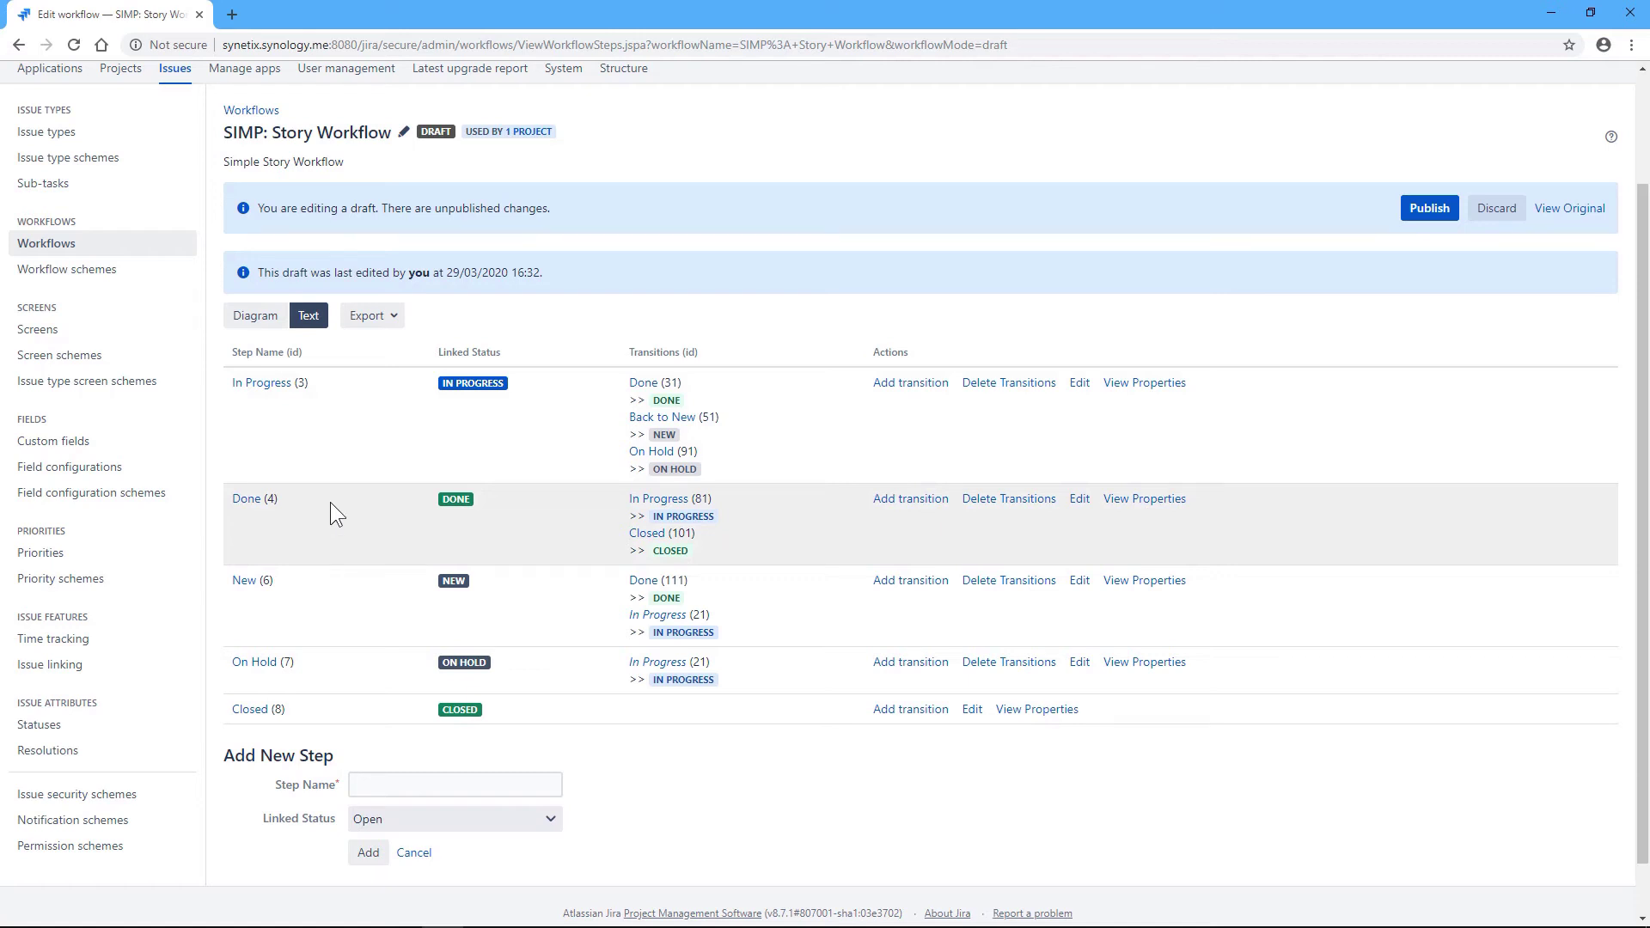
- Return to the workflow diagram and delete the Done transition that leads from New to Done
left_click(251, 317)
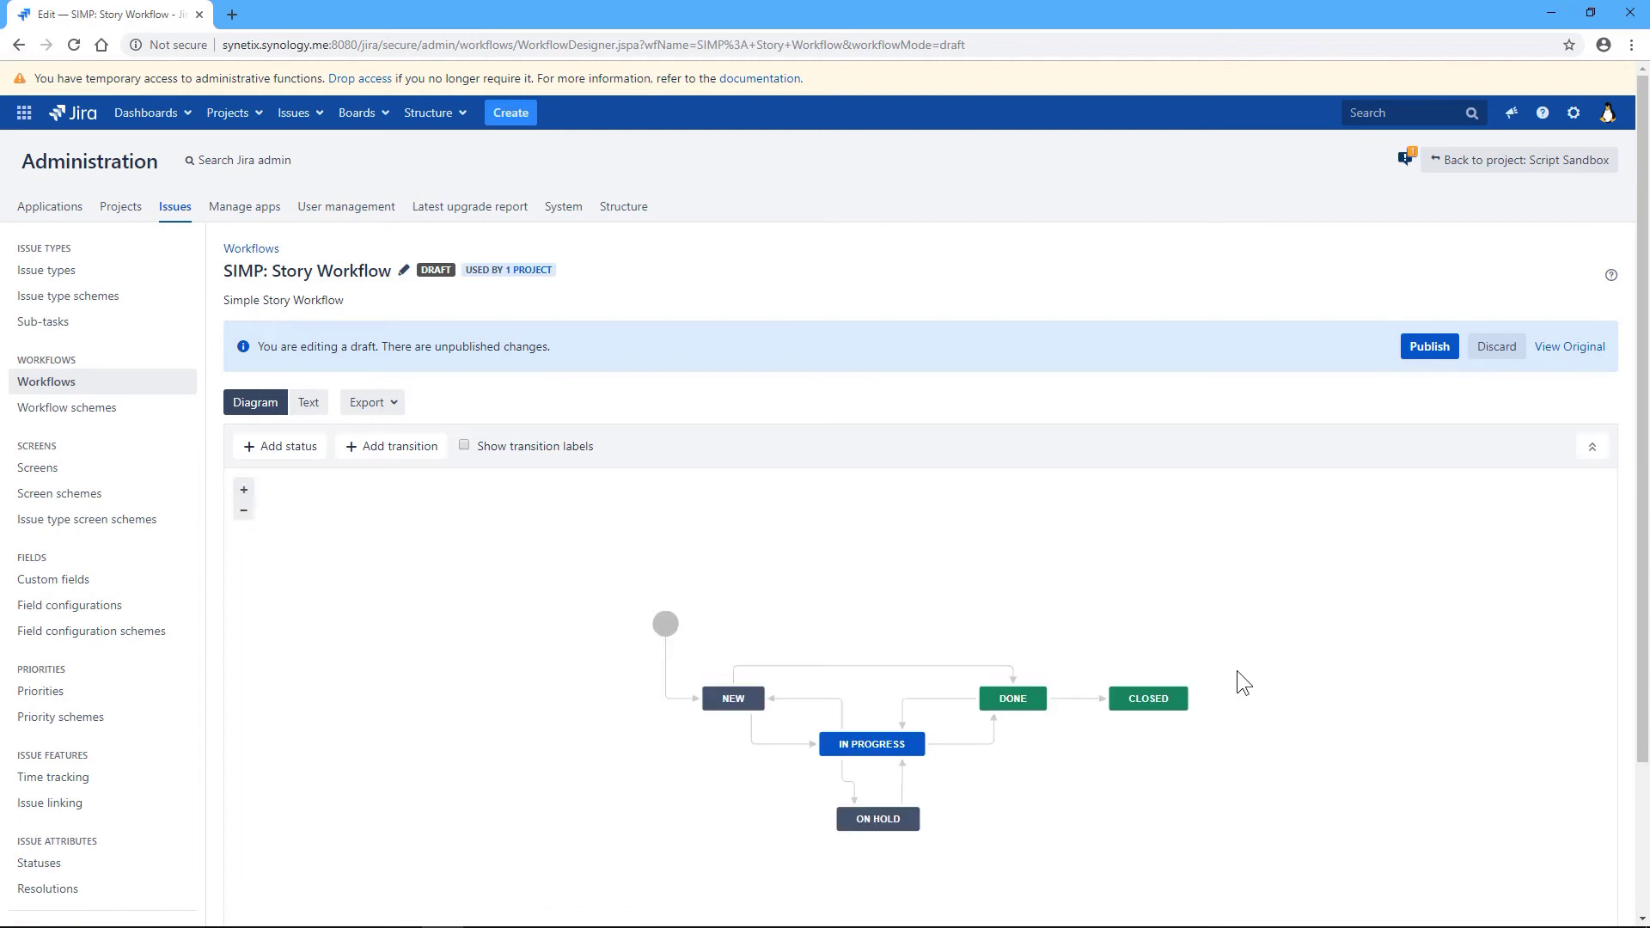
left_click(958, 664)
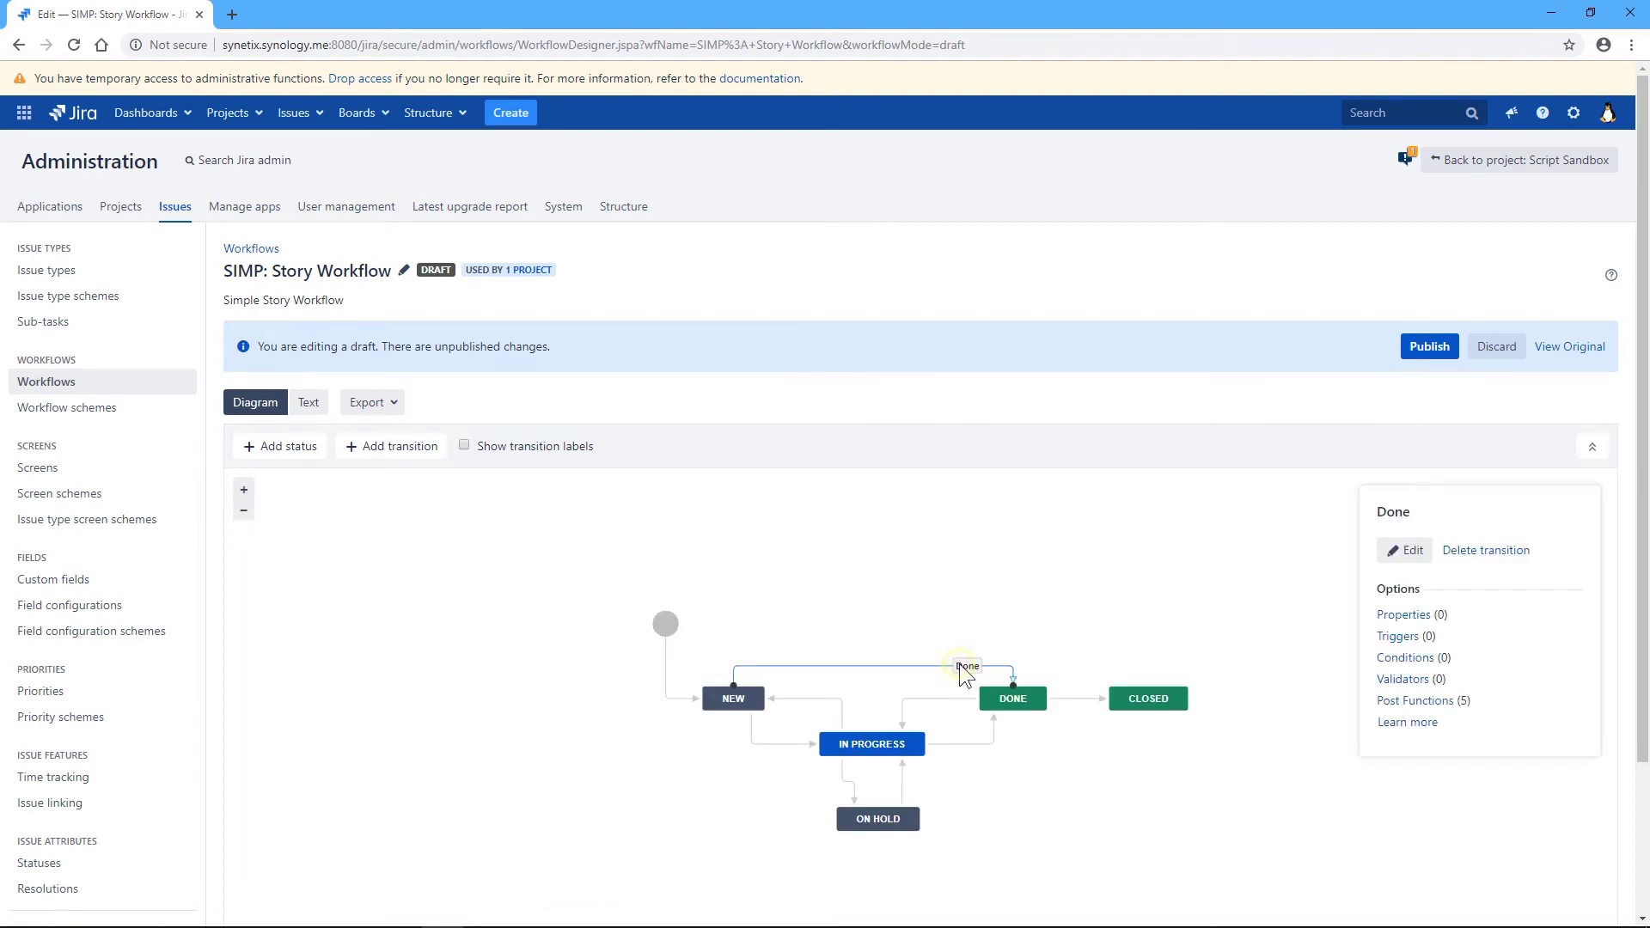
left_click(1466, 554)
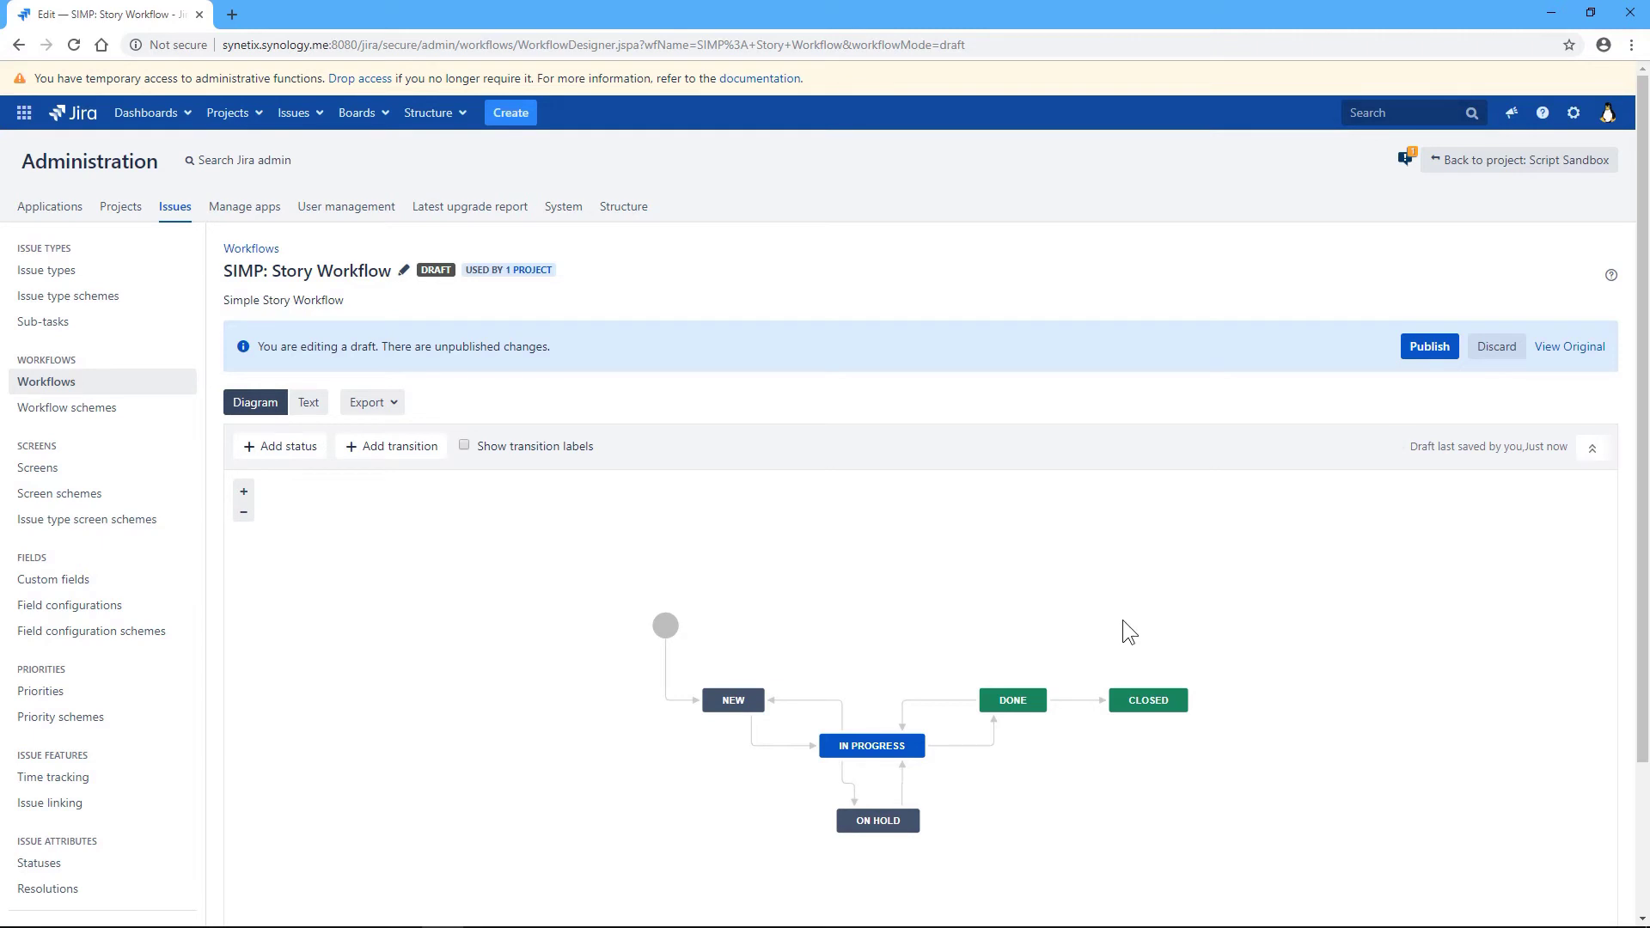
left_click_drag(1105, 612, 1076, 593)
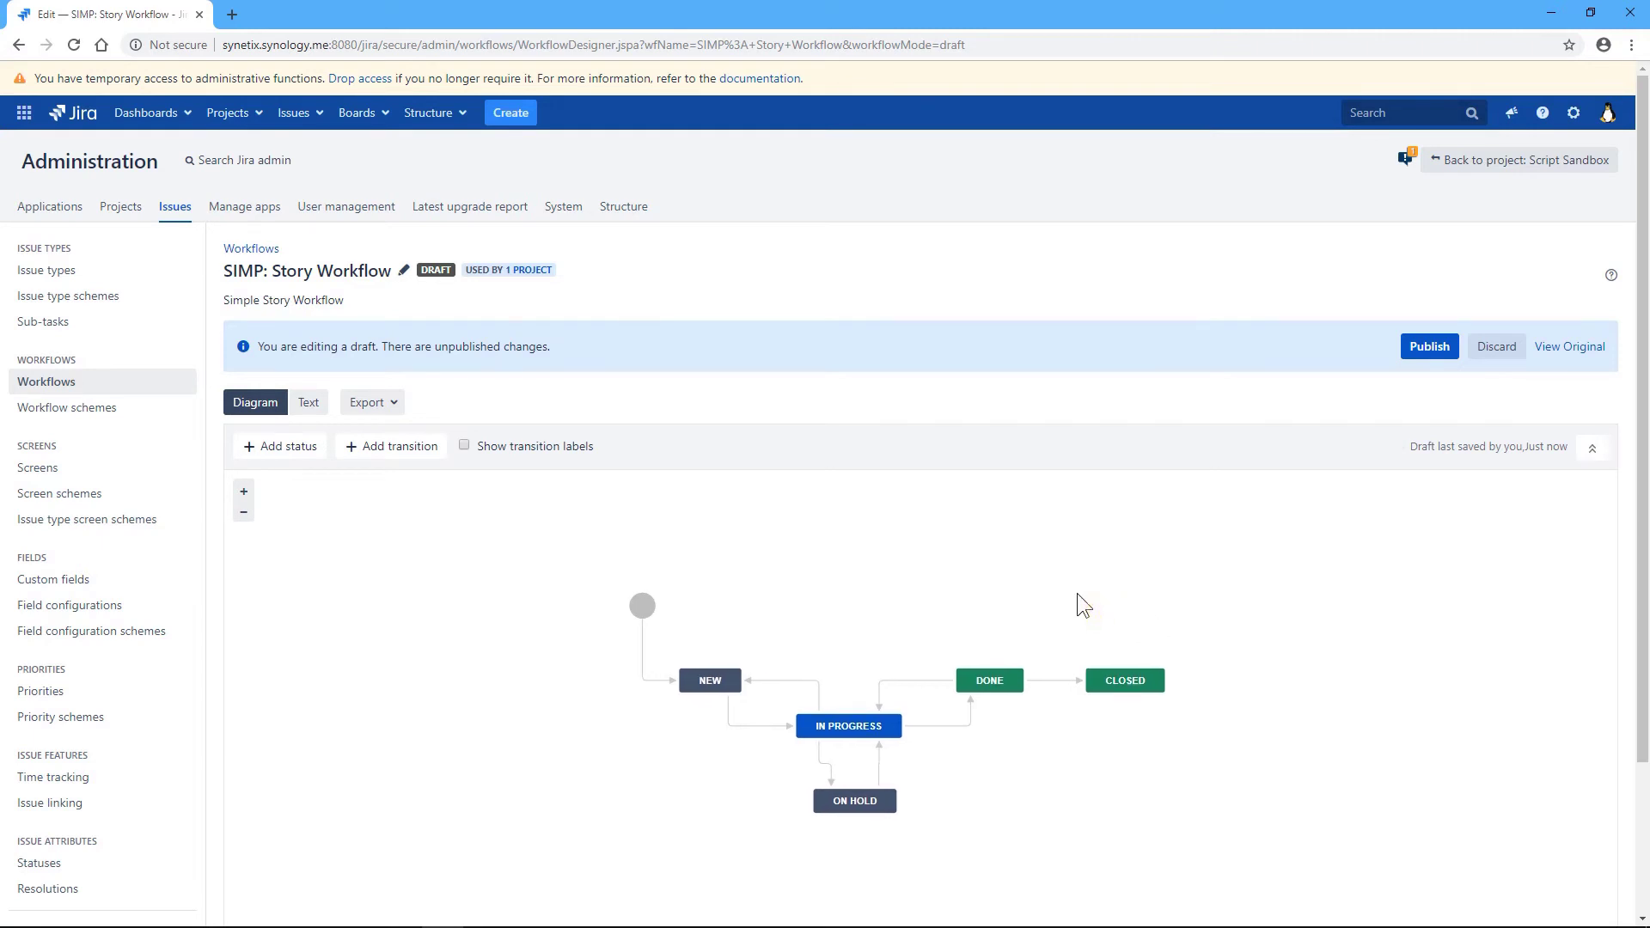
- Add the existing Acceptance status to the draft workflow and place it above In Progress
left_click(292, 447)
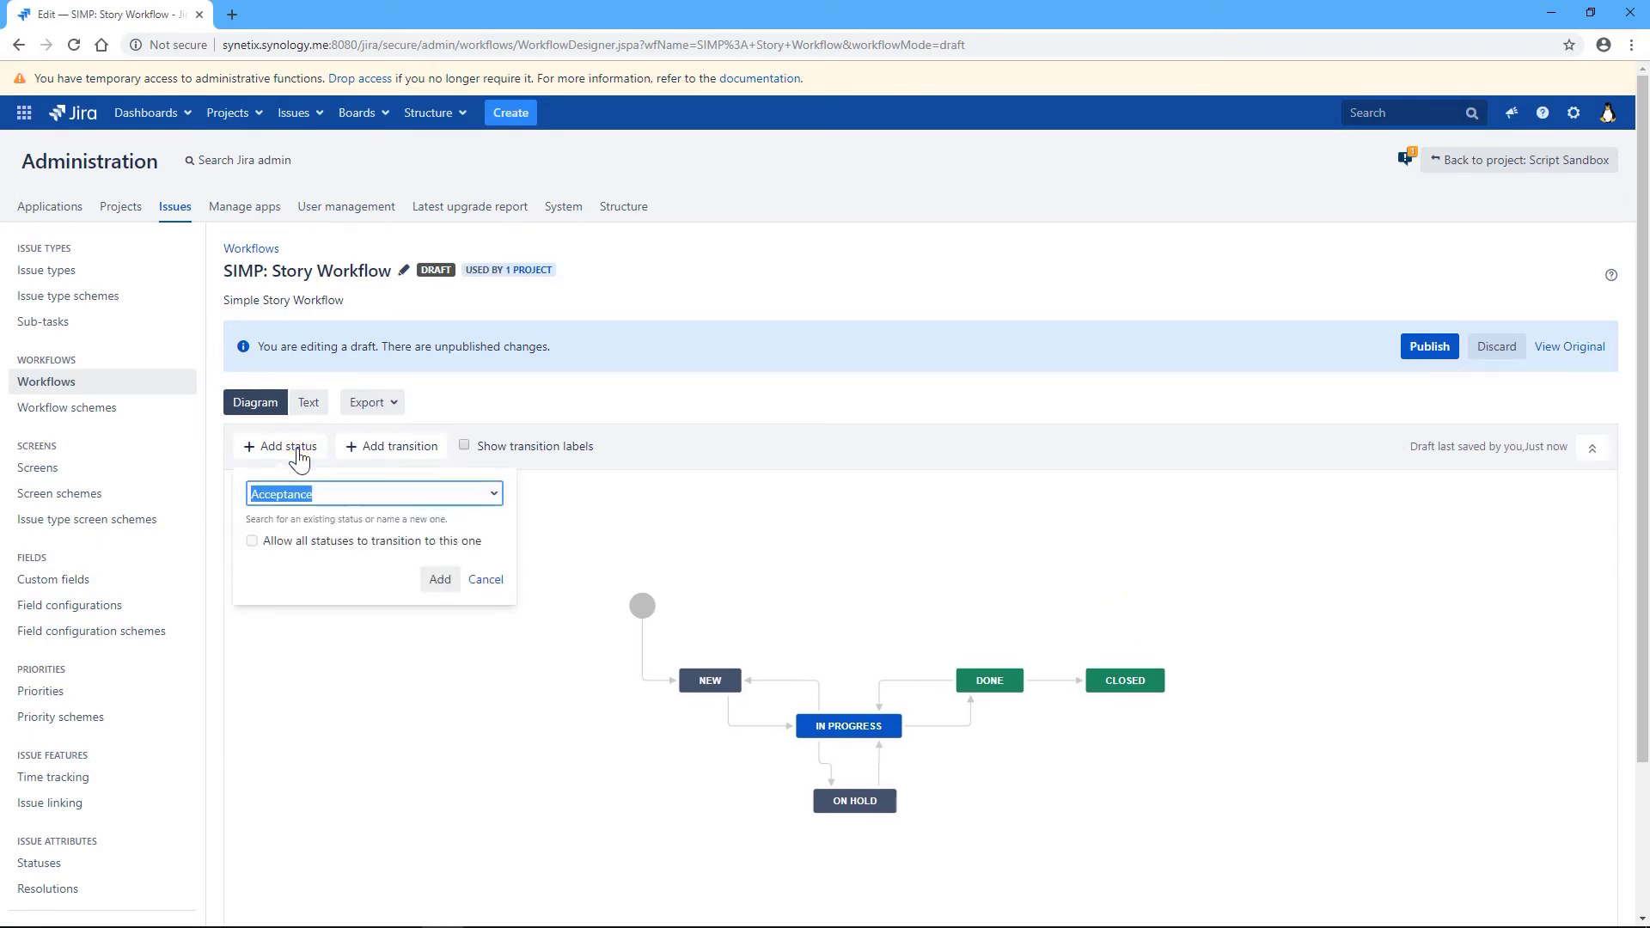
left_click(444, 579)
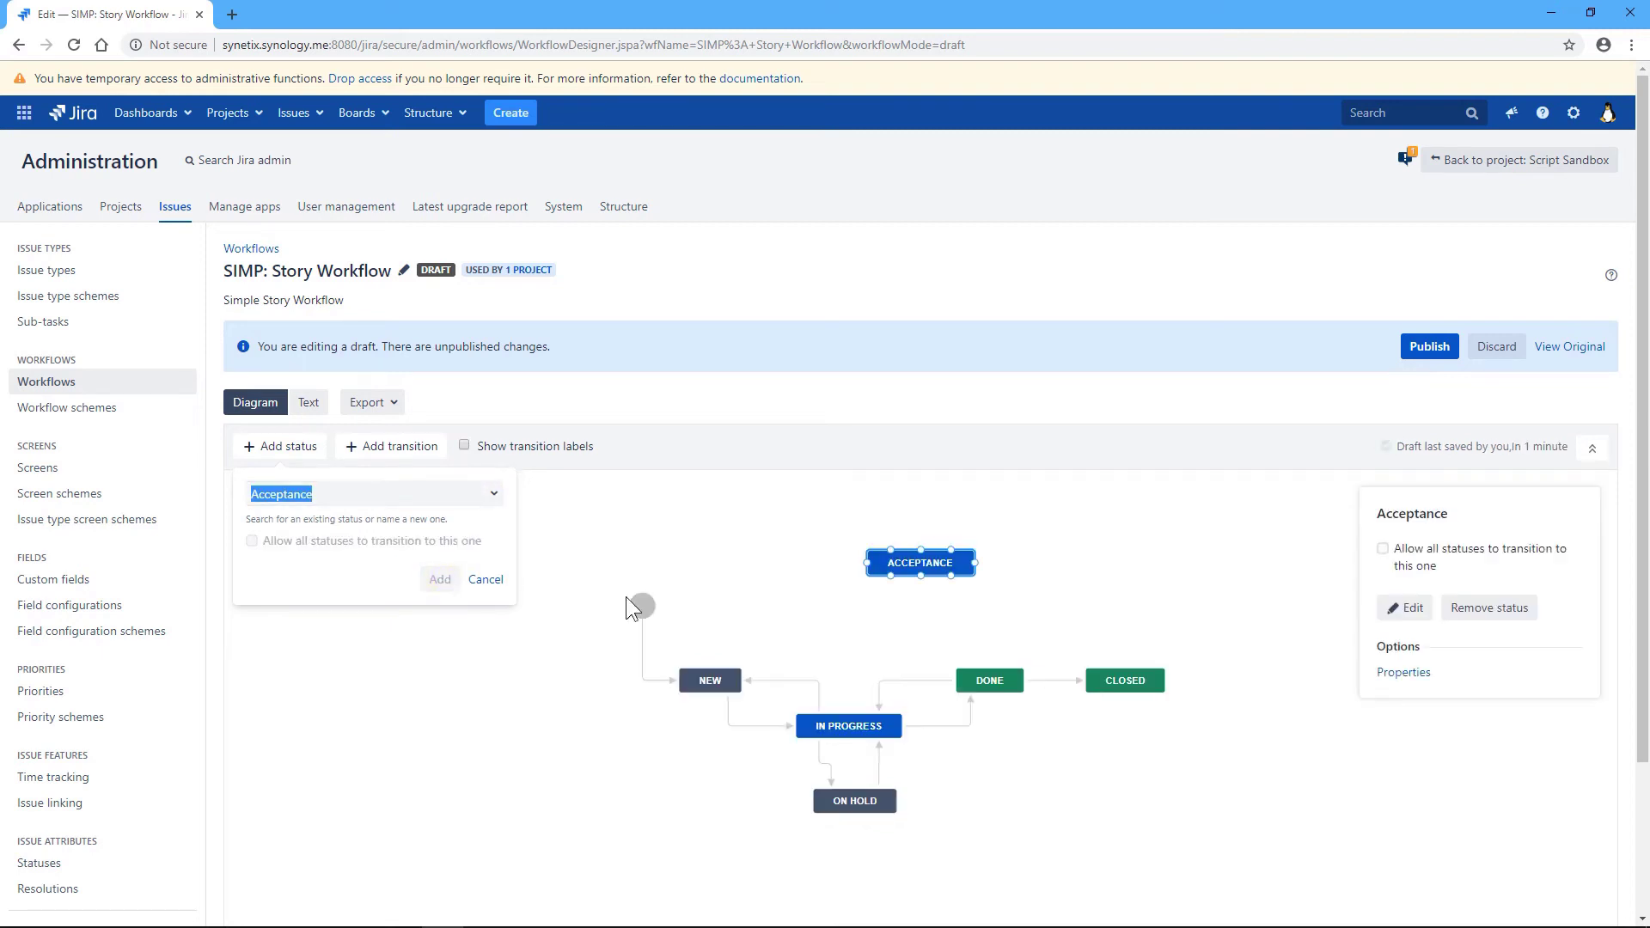
left_click_drag(936, 563, 875, 624)
- Add a transition named "Acceptance" from the New status to the Acceptance status
mouse_move(696, 666)
left_click_drag(696, 666, 799, 636)
left_click(749, 478)
type("Acceptance")
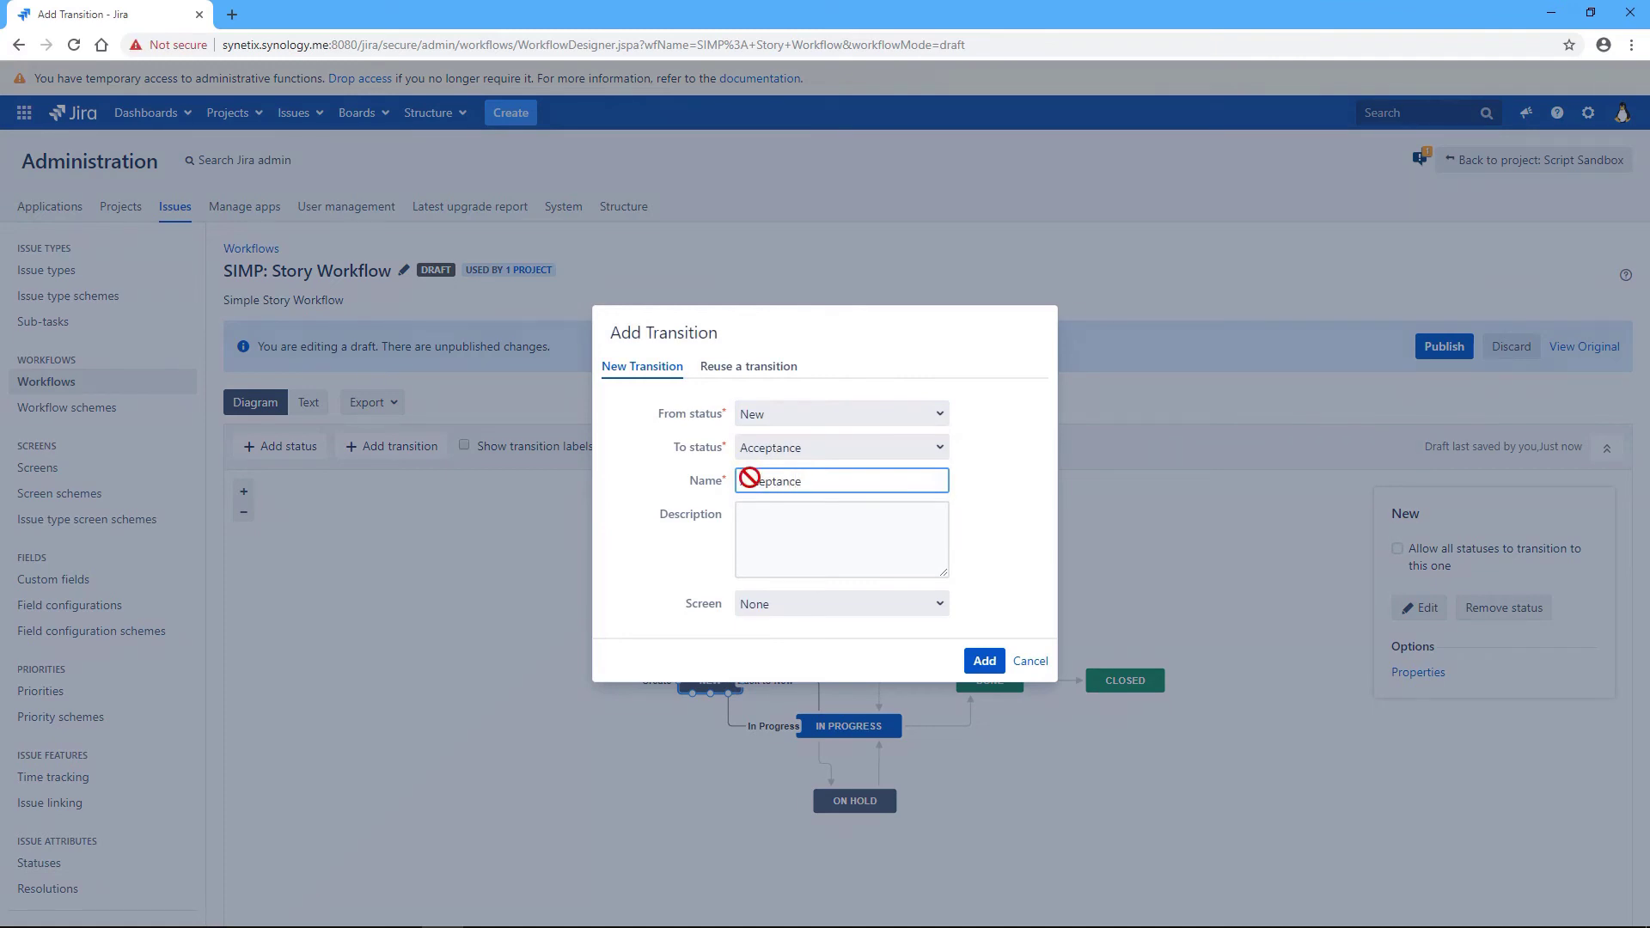
key("Return")
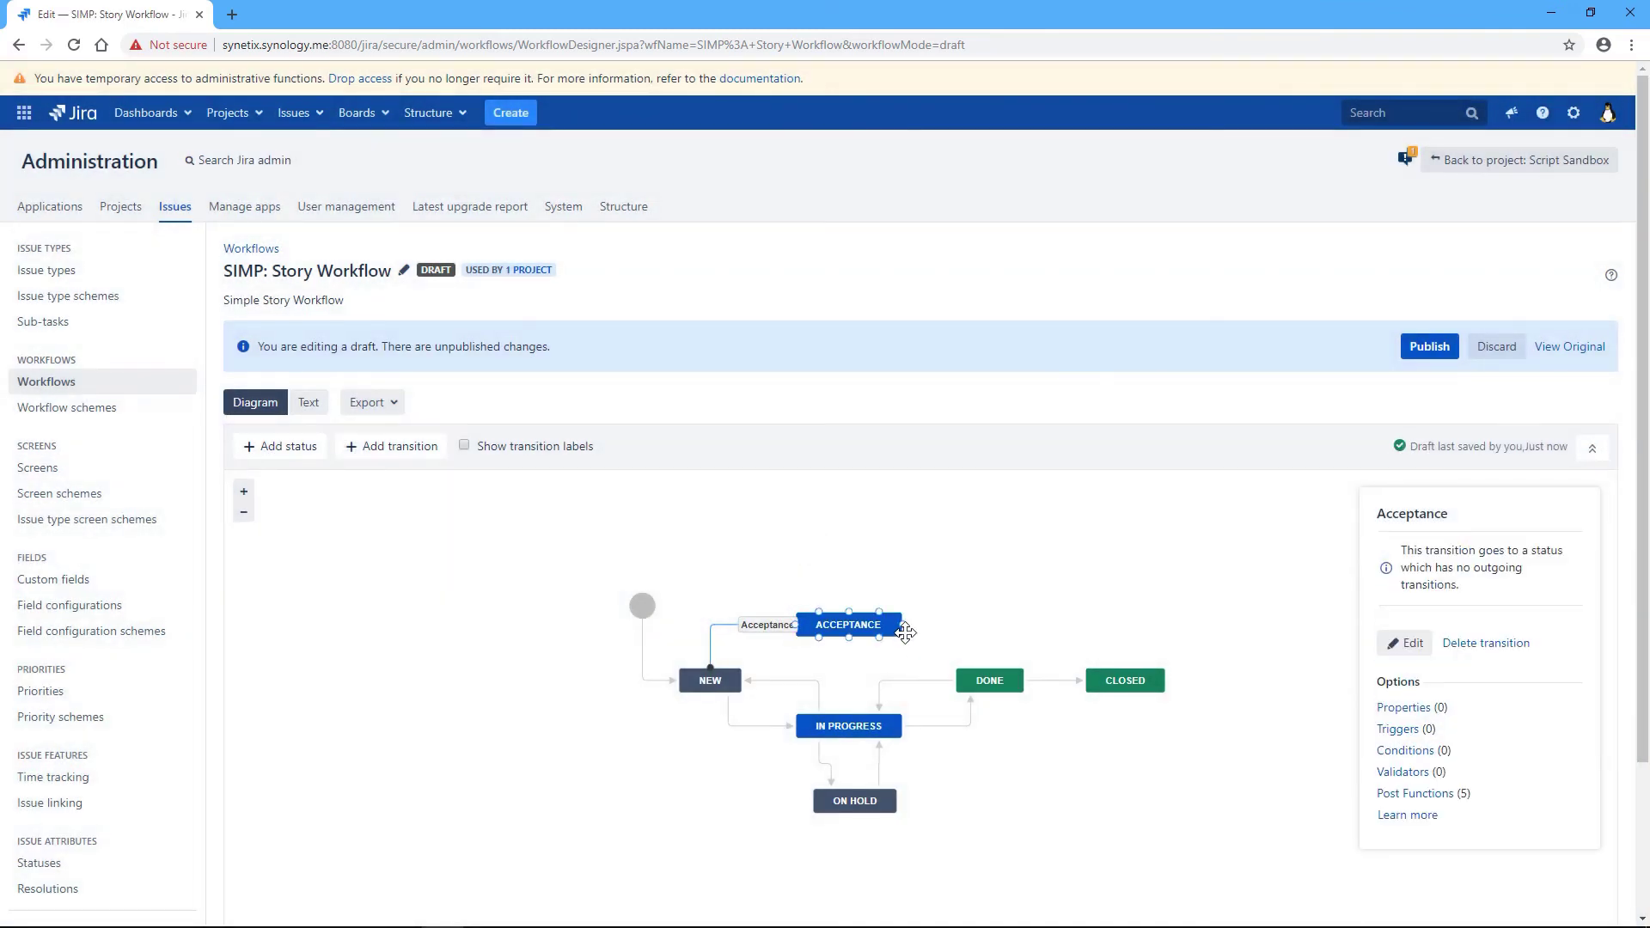
- Add a transition named "Done" from the Acceptance status to the Done status
left_click_drag(899, 625, 992, 674)
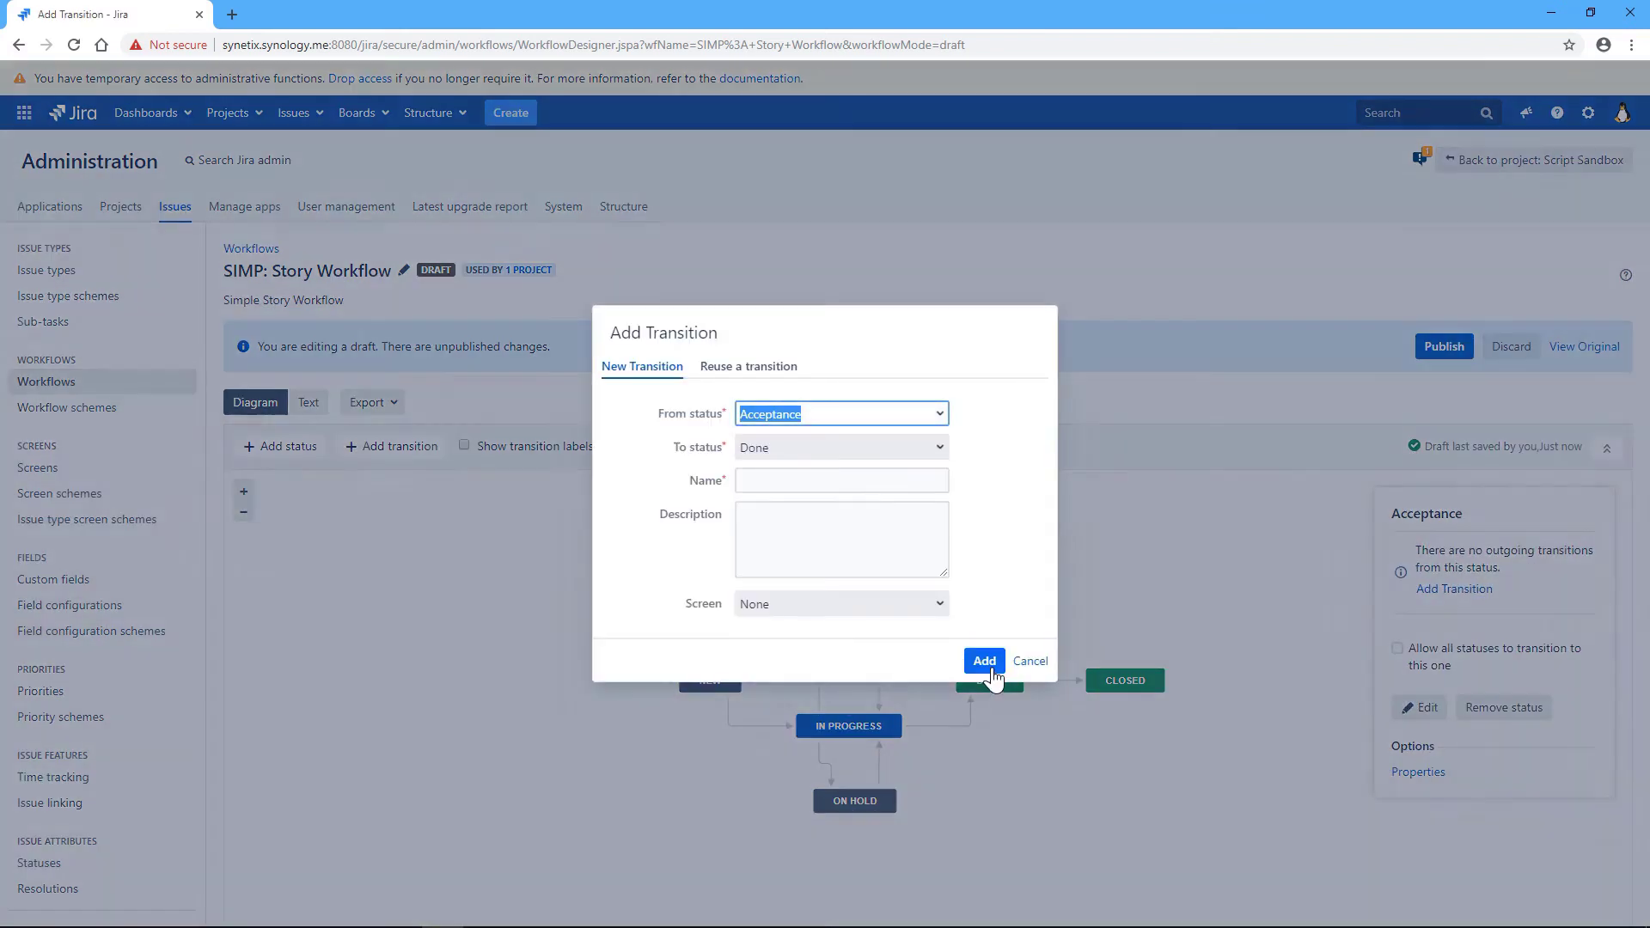
key("Tab")
key("Tab")
type("Done")
left_click(989, 663)
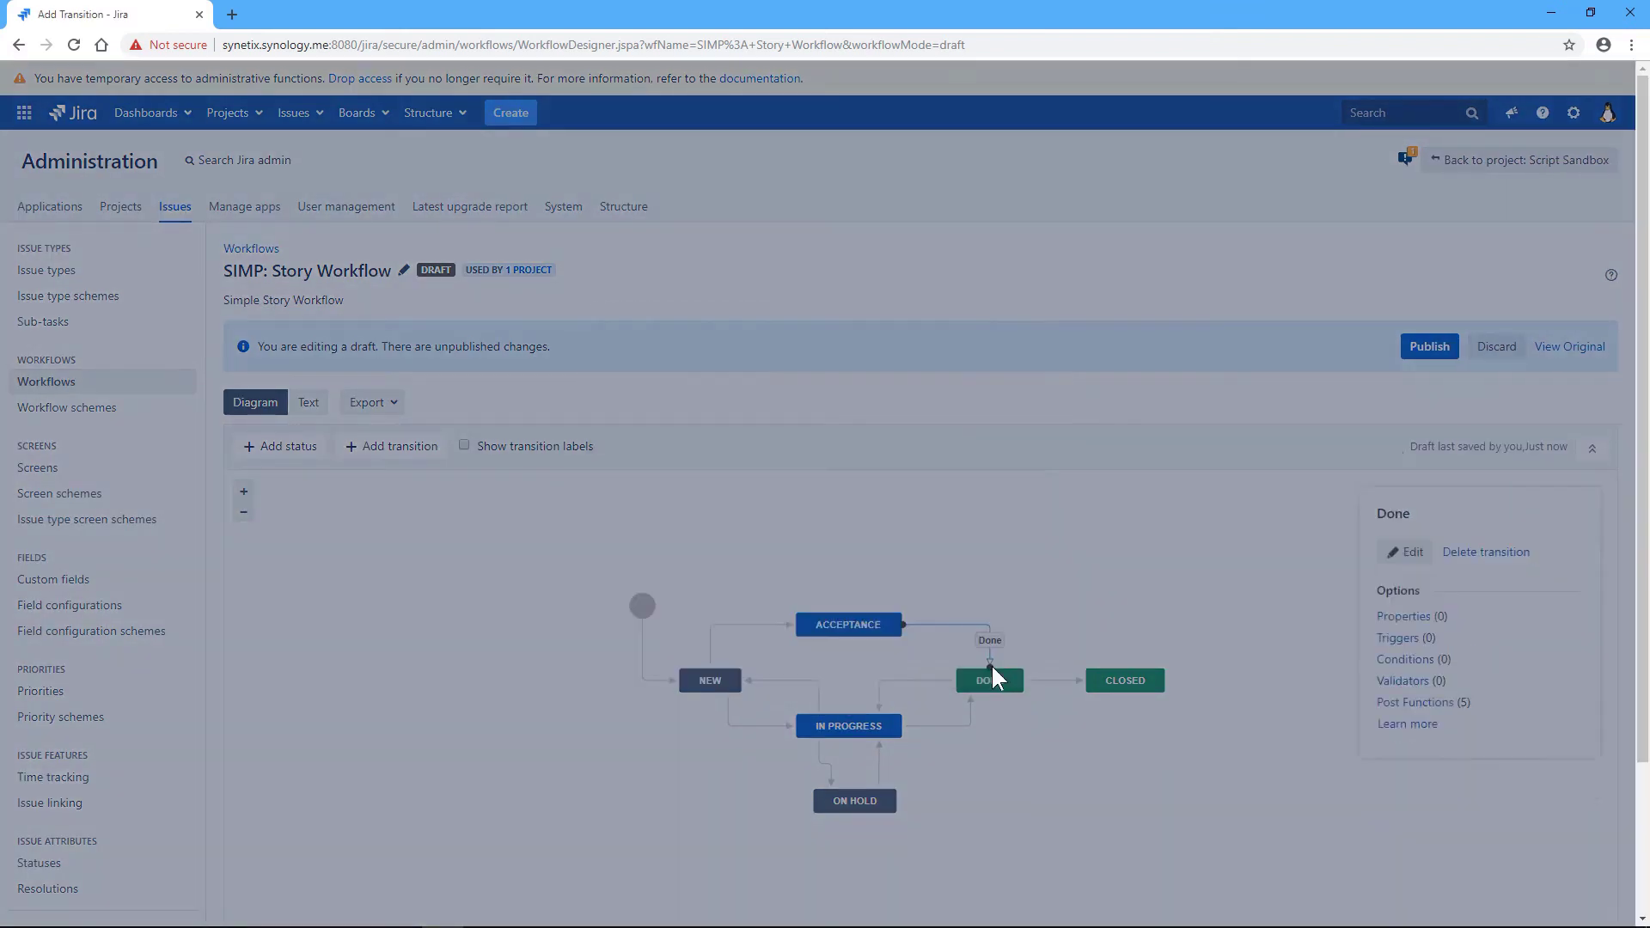
- Publish the draft workflow with the Acceptance status without saving a backup copy
left_click(1430, 347)
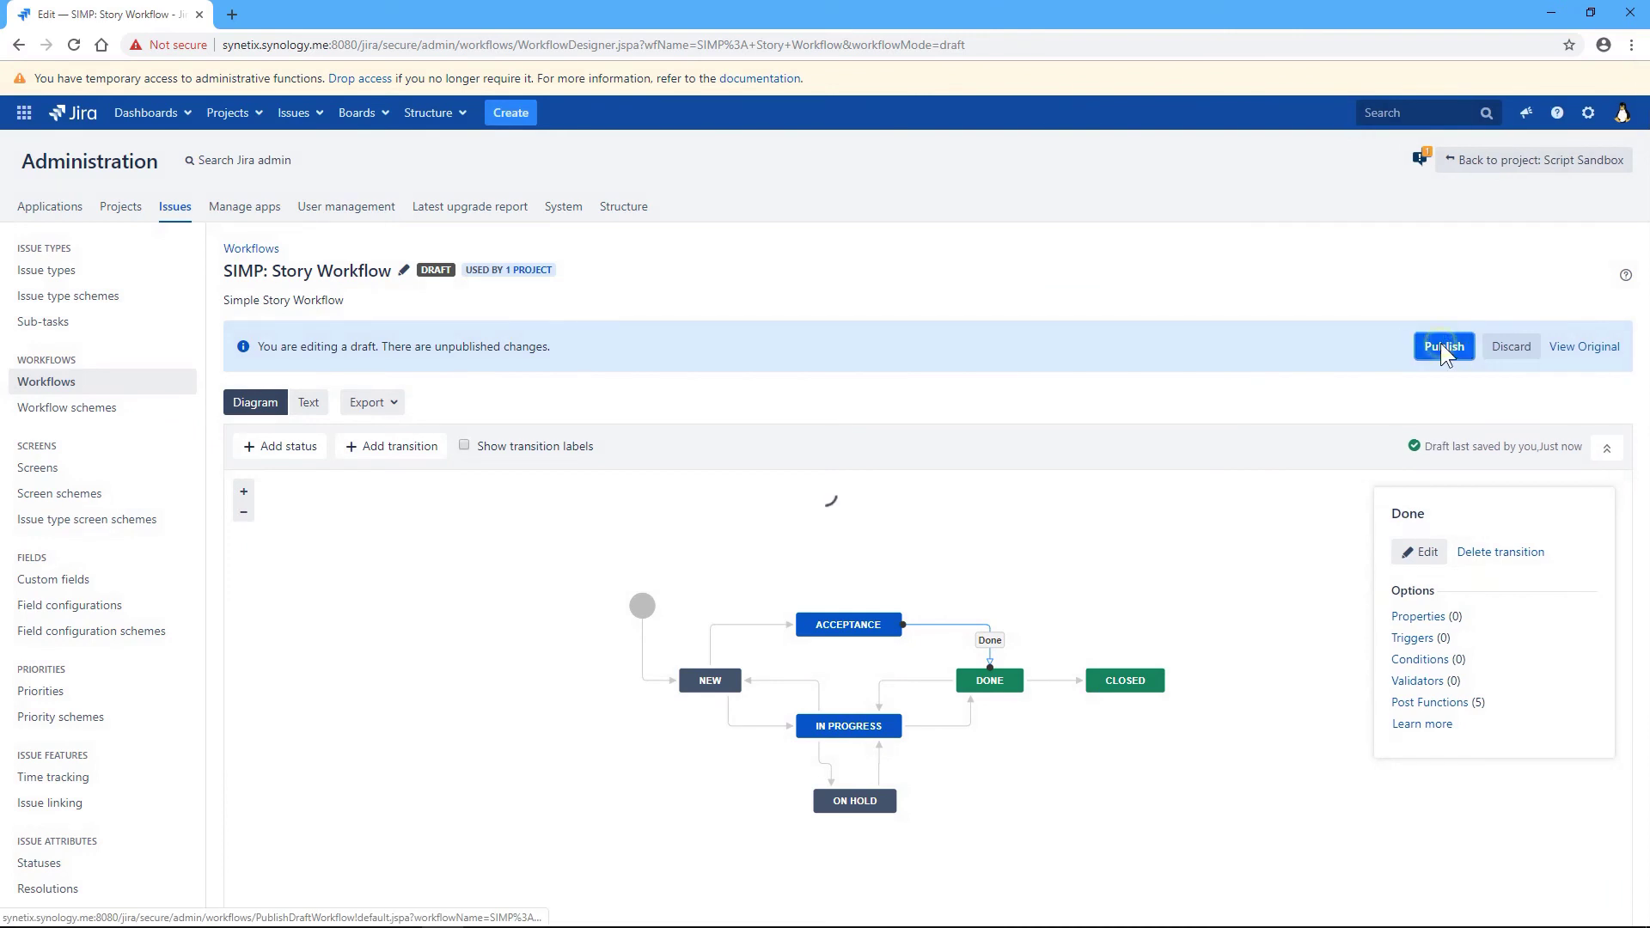
left_click(838, 524)
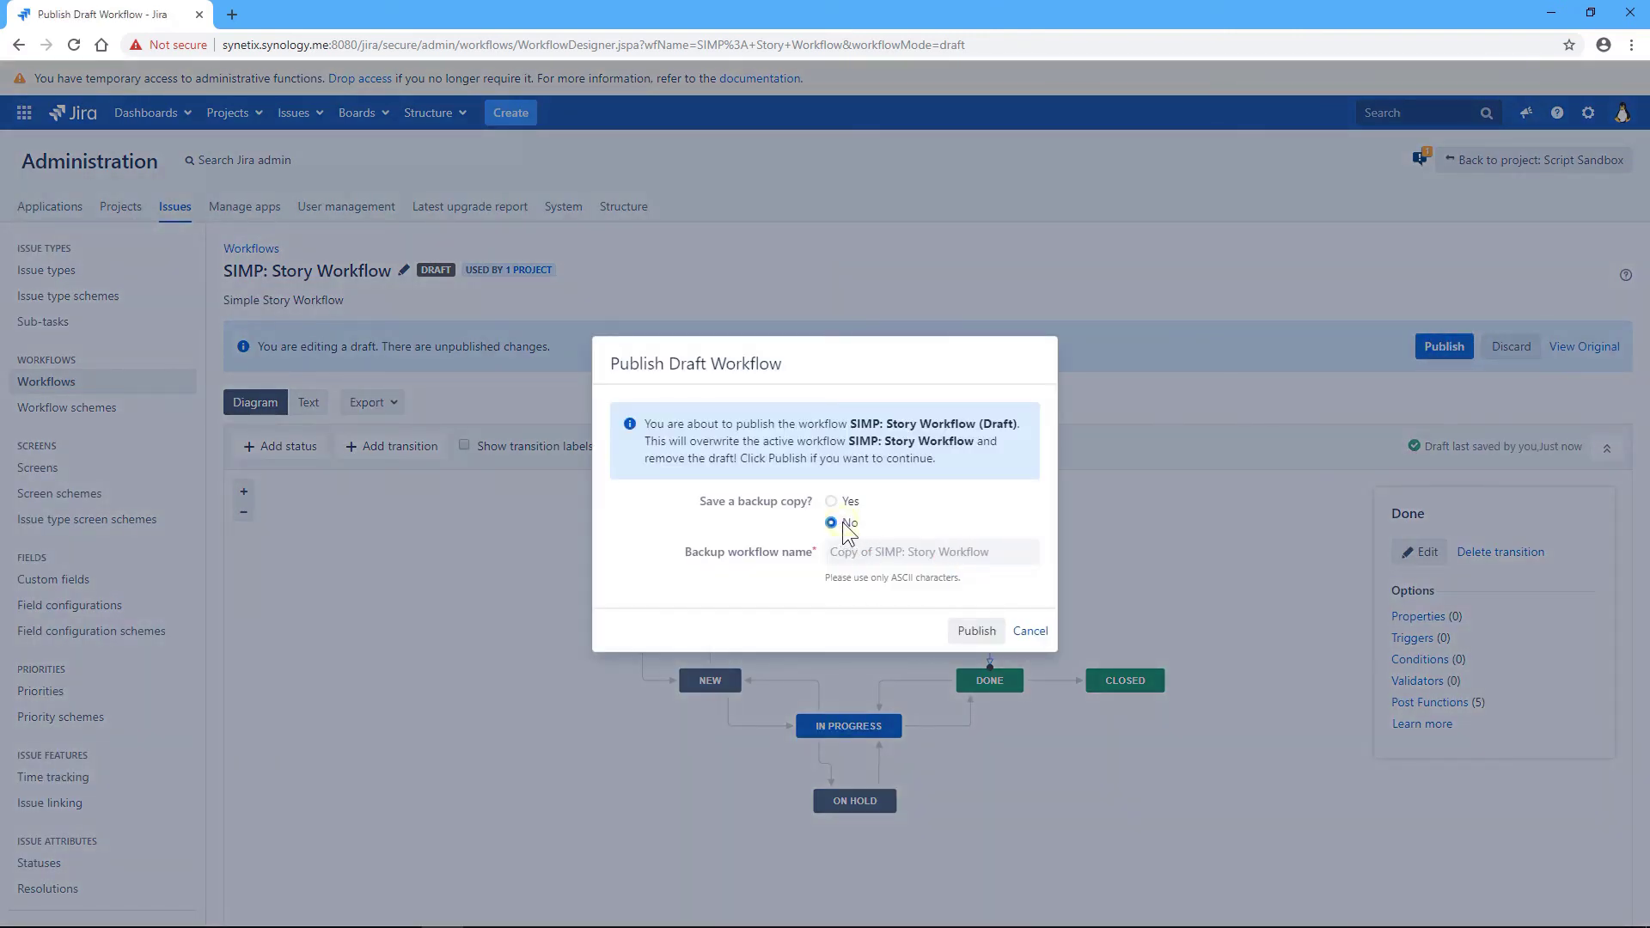
left_click(970, 625)
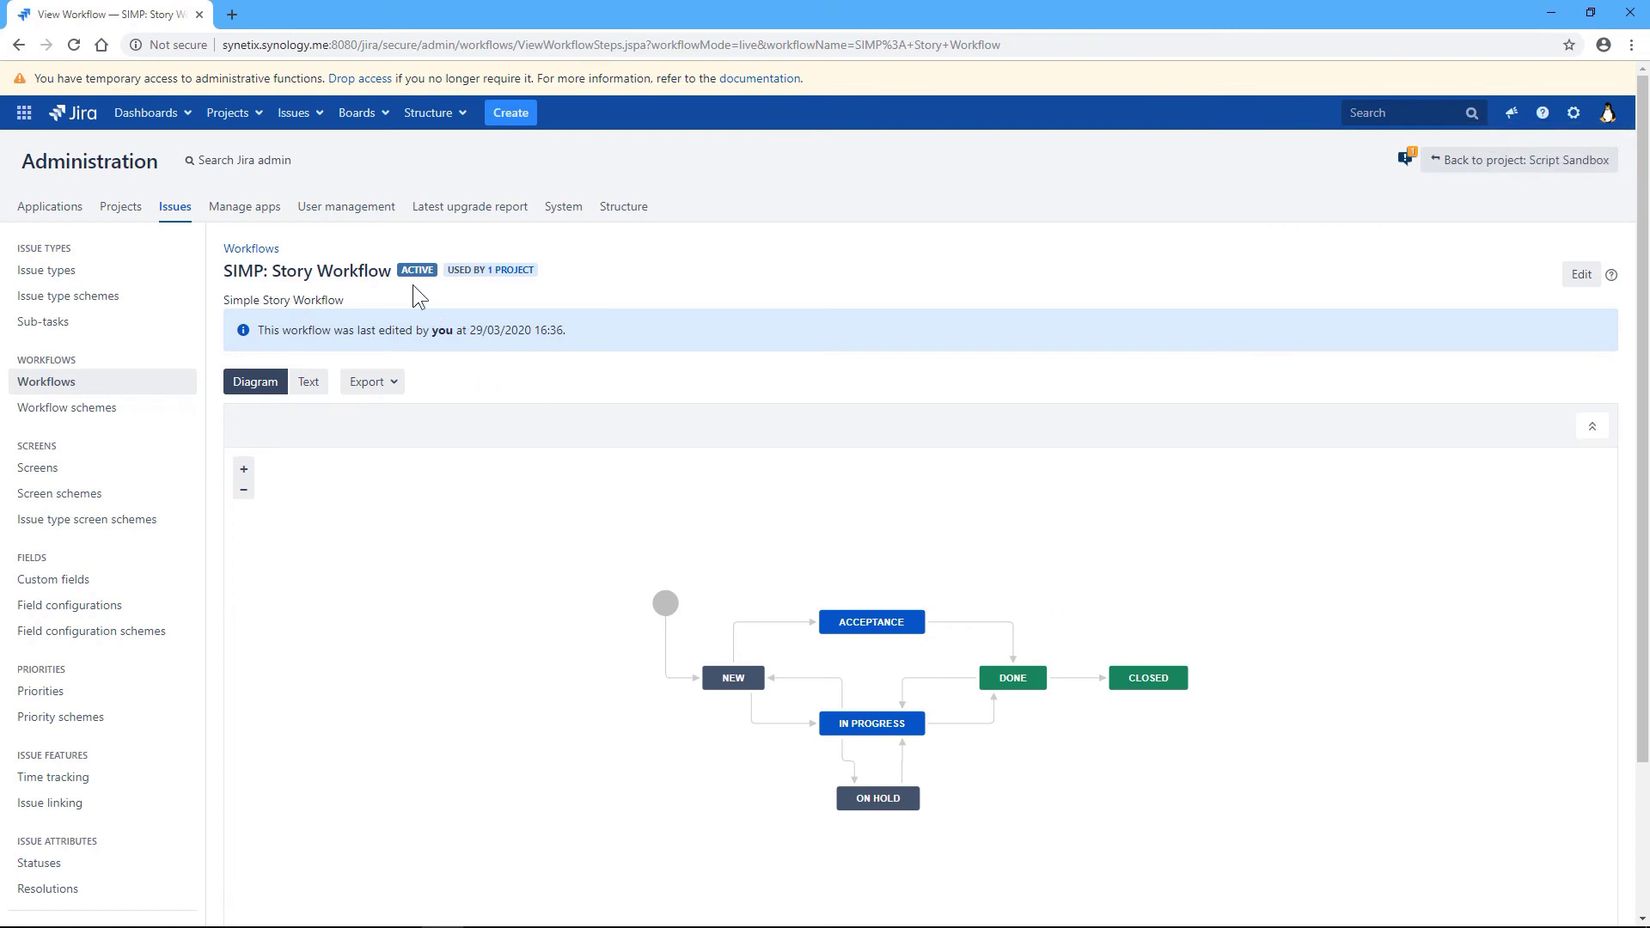
- Open the active workflow for editing as a draft and examine the options of the Acceptance status and its Done transition
left_click(1582, 274)
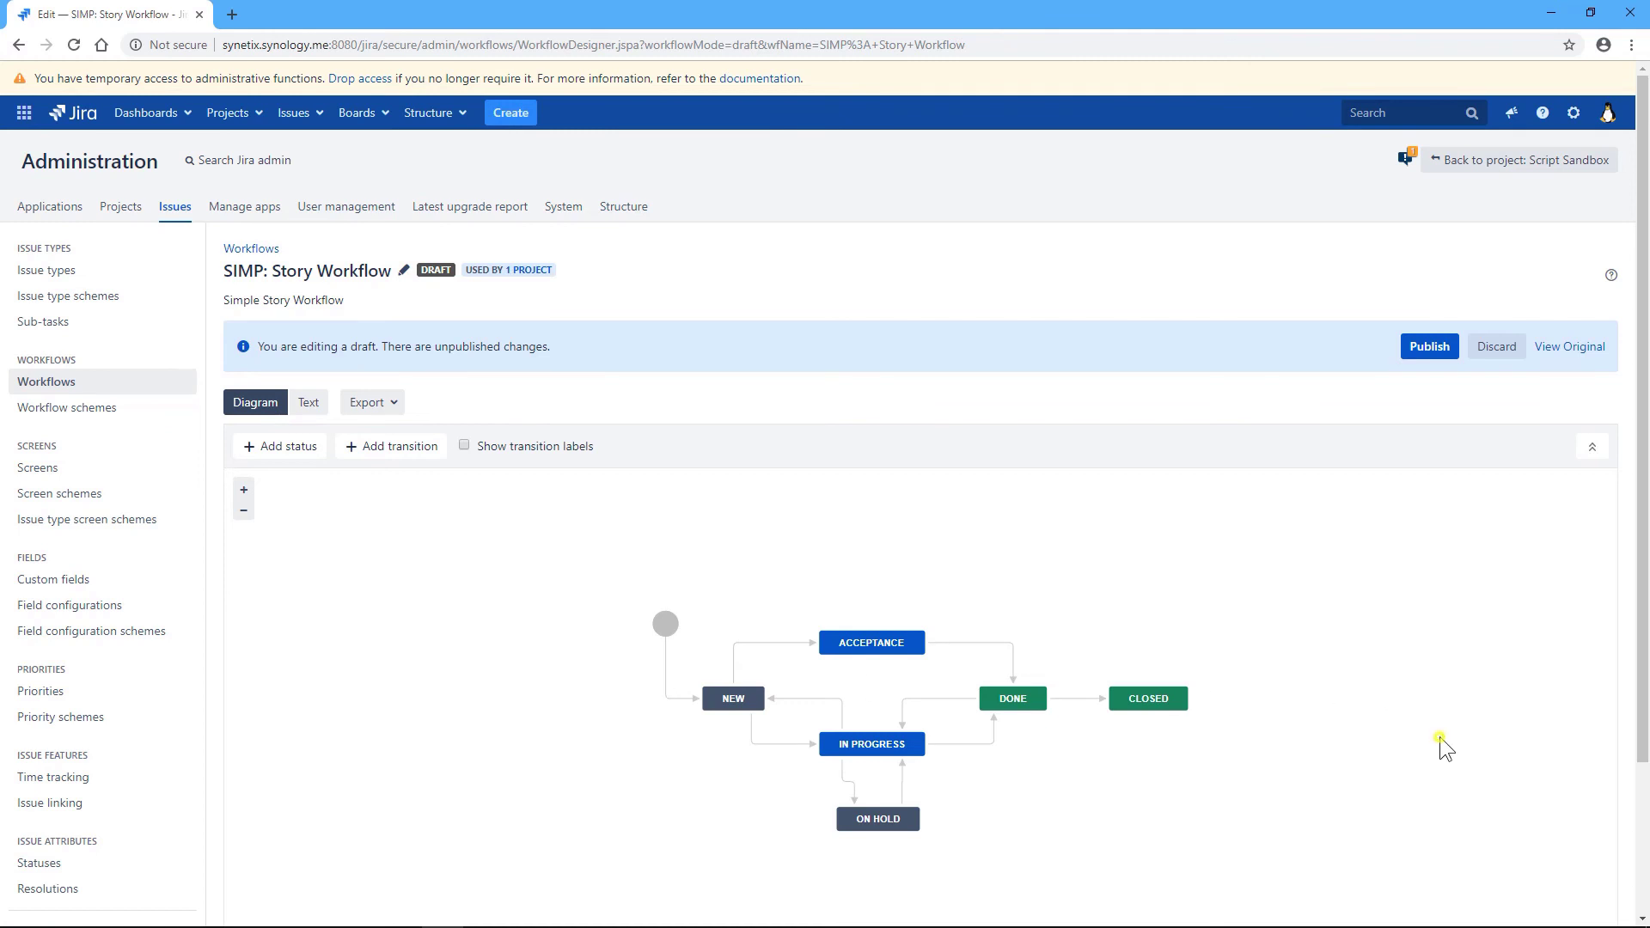
left_click(893, 615)
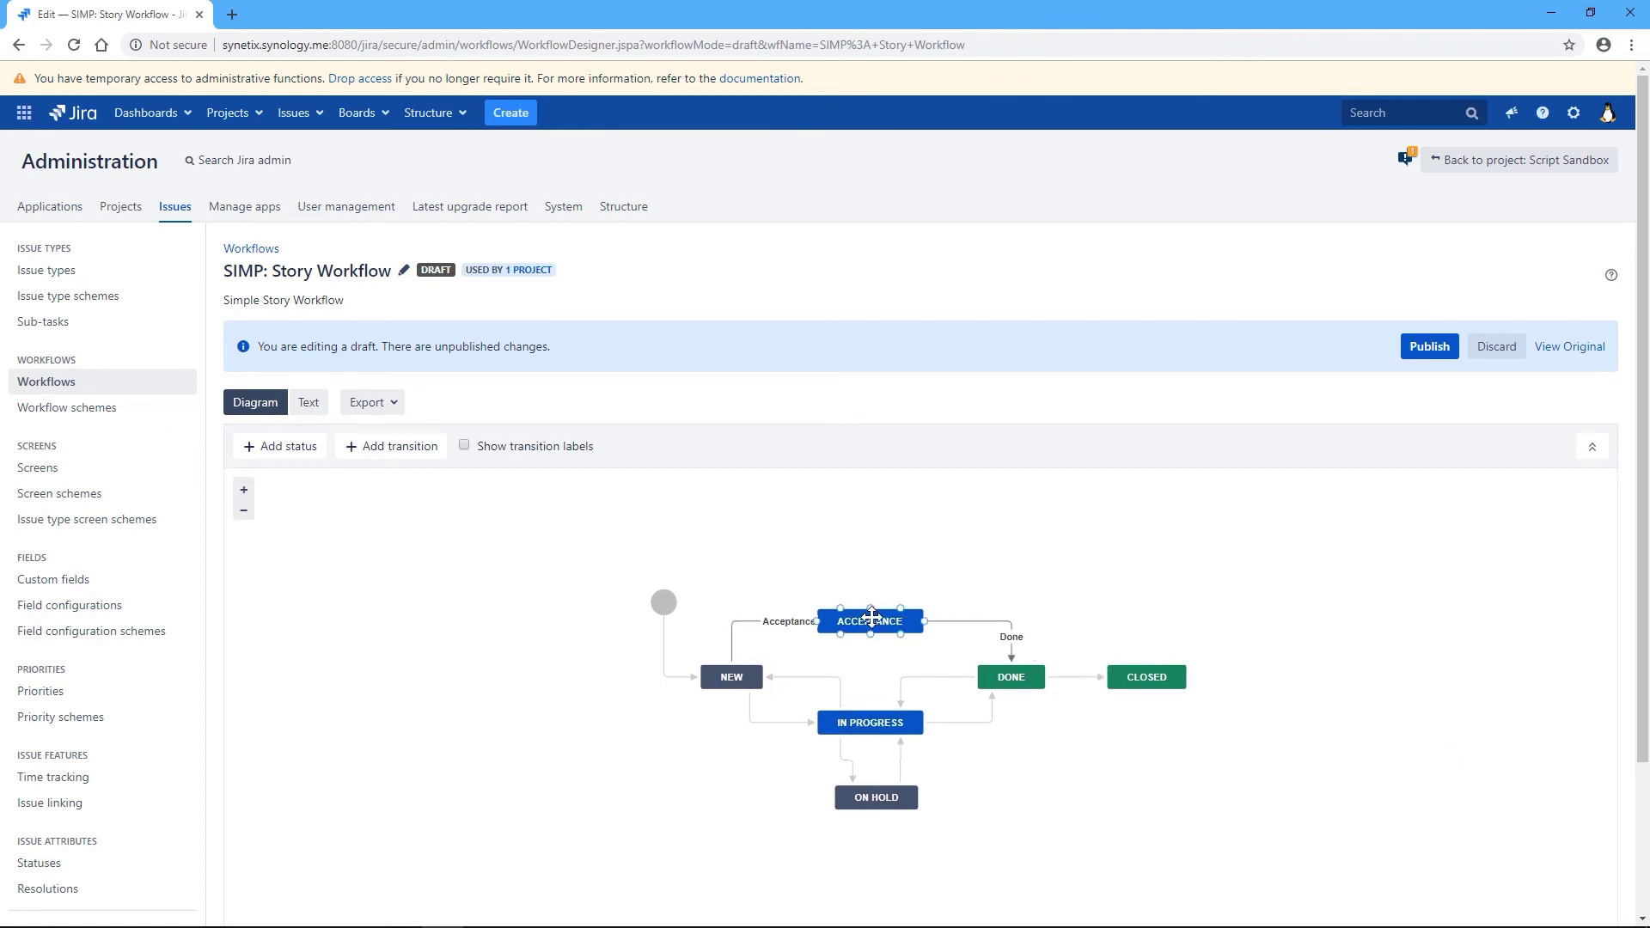
left_click(872, 619)
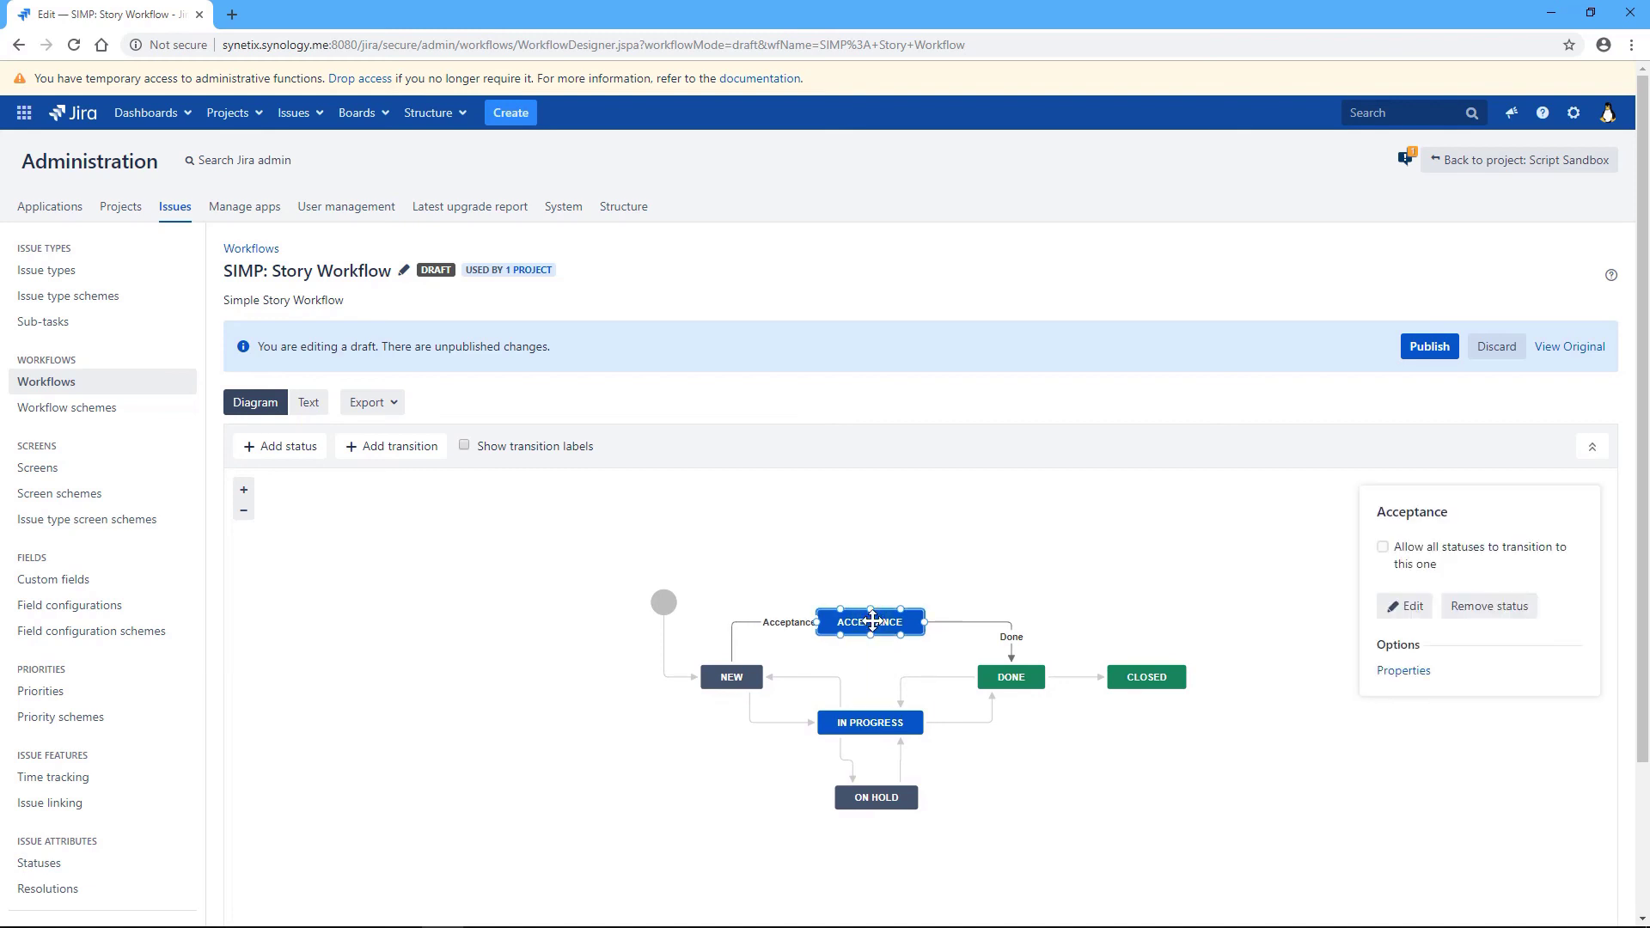
left_click(987, 622)
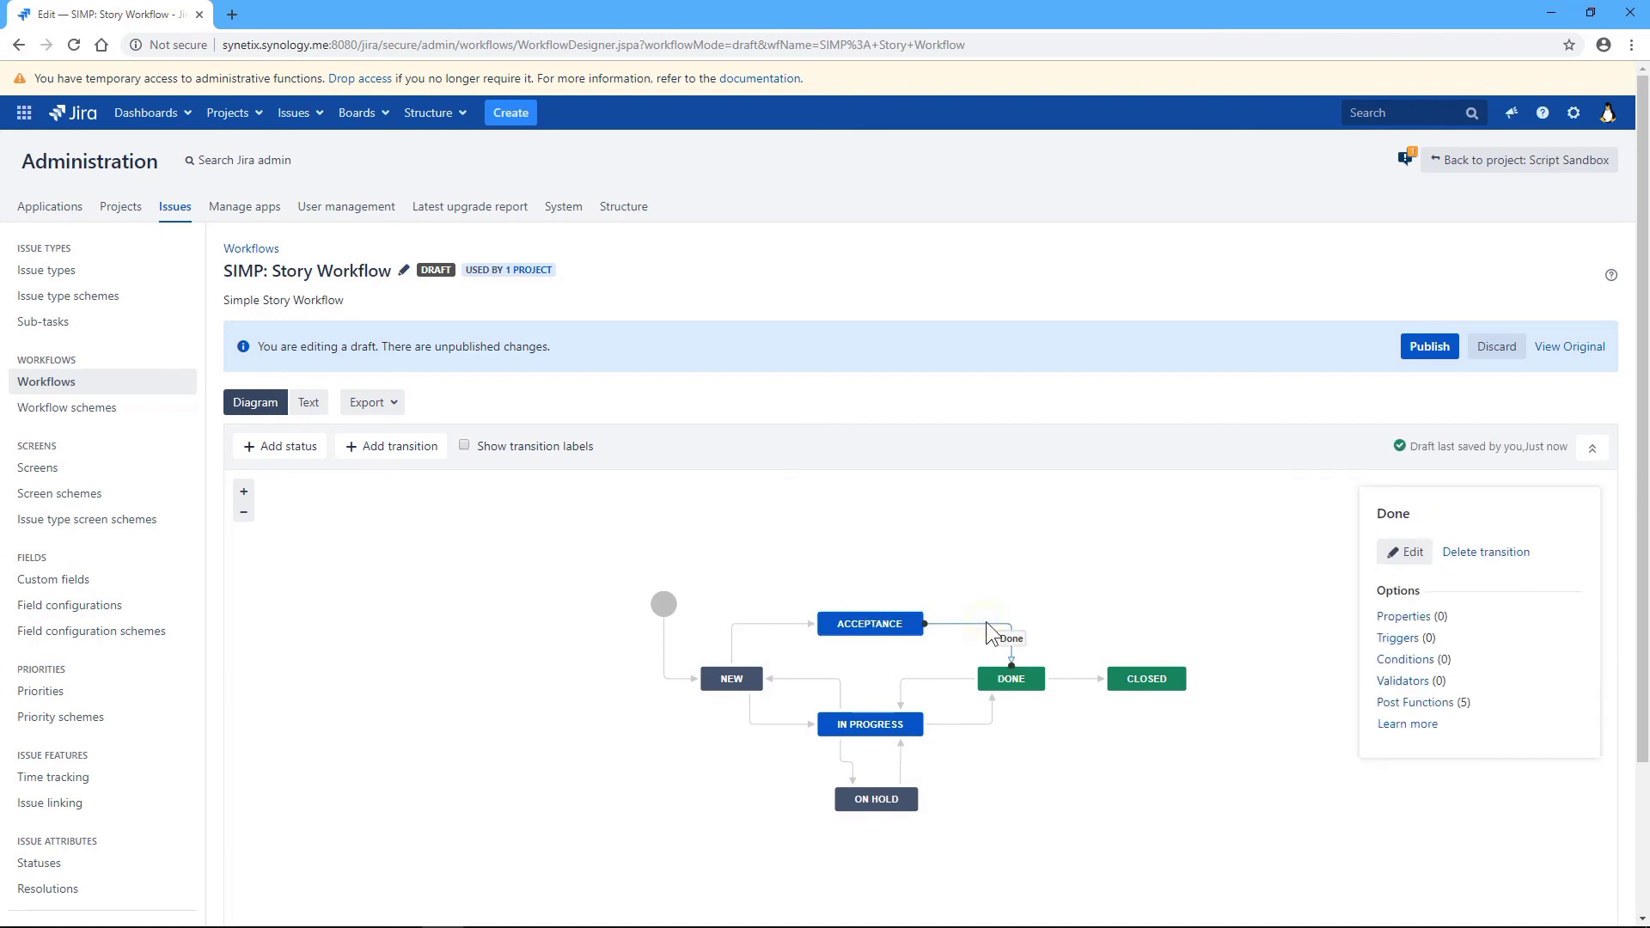
left_click(825, 634)
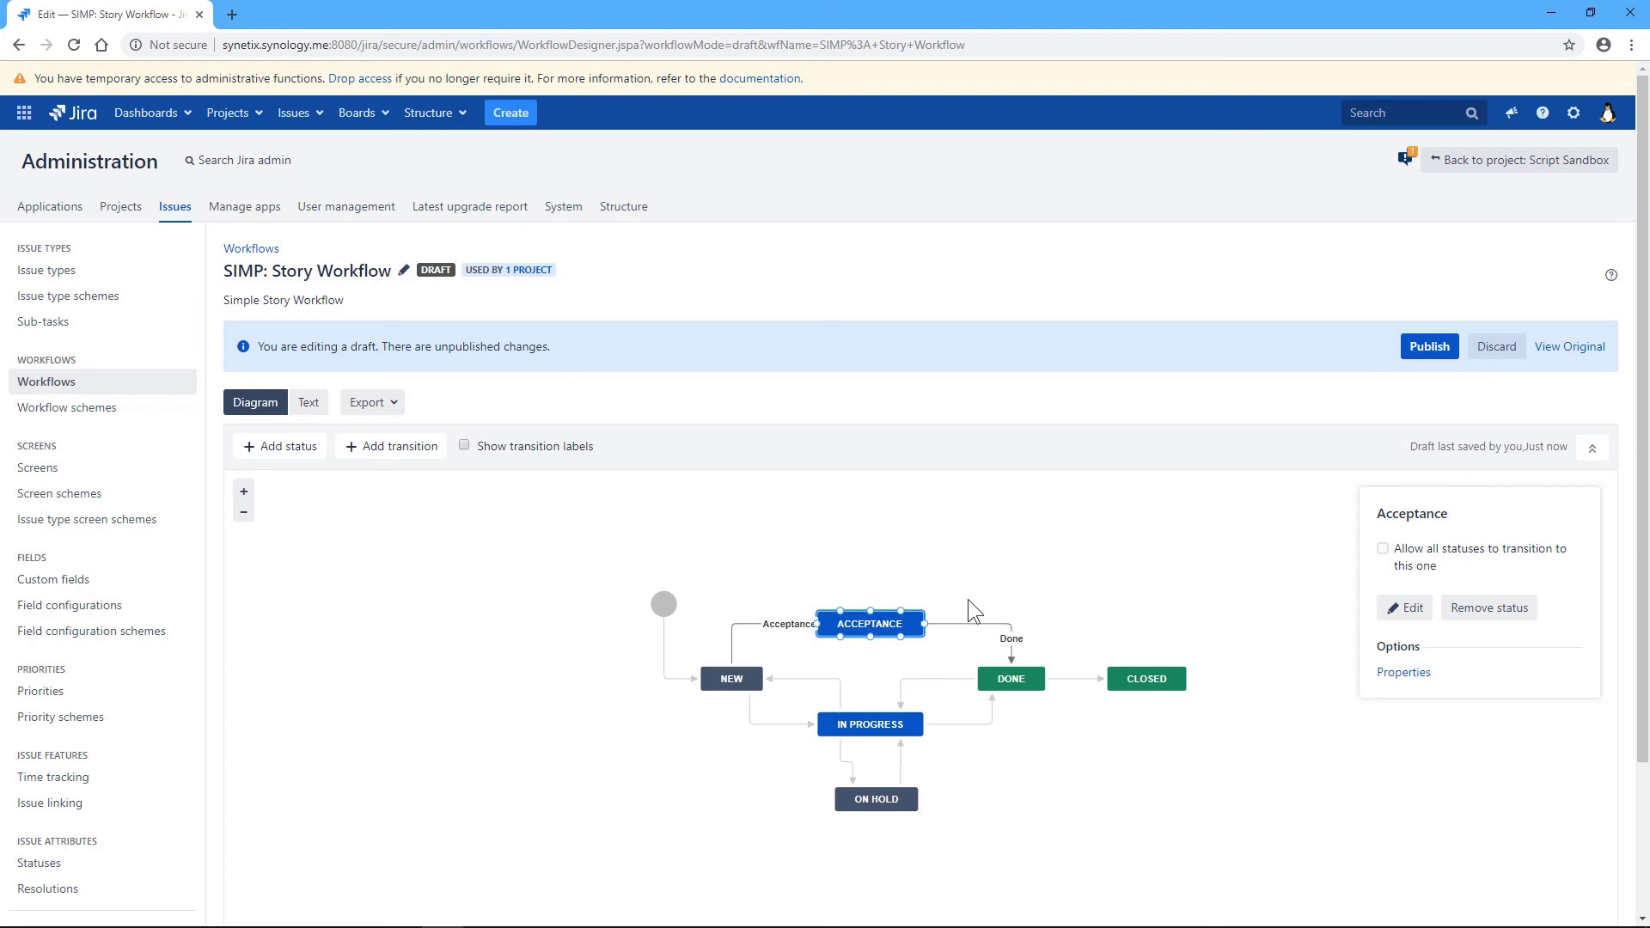
left_click(985, 627)
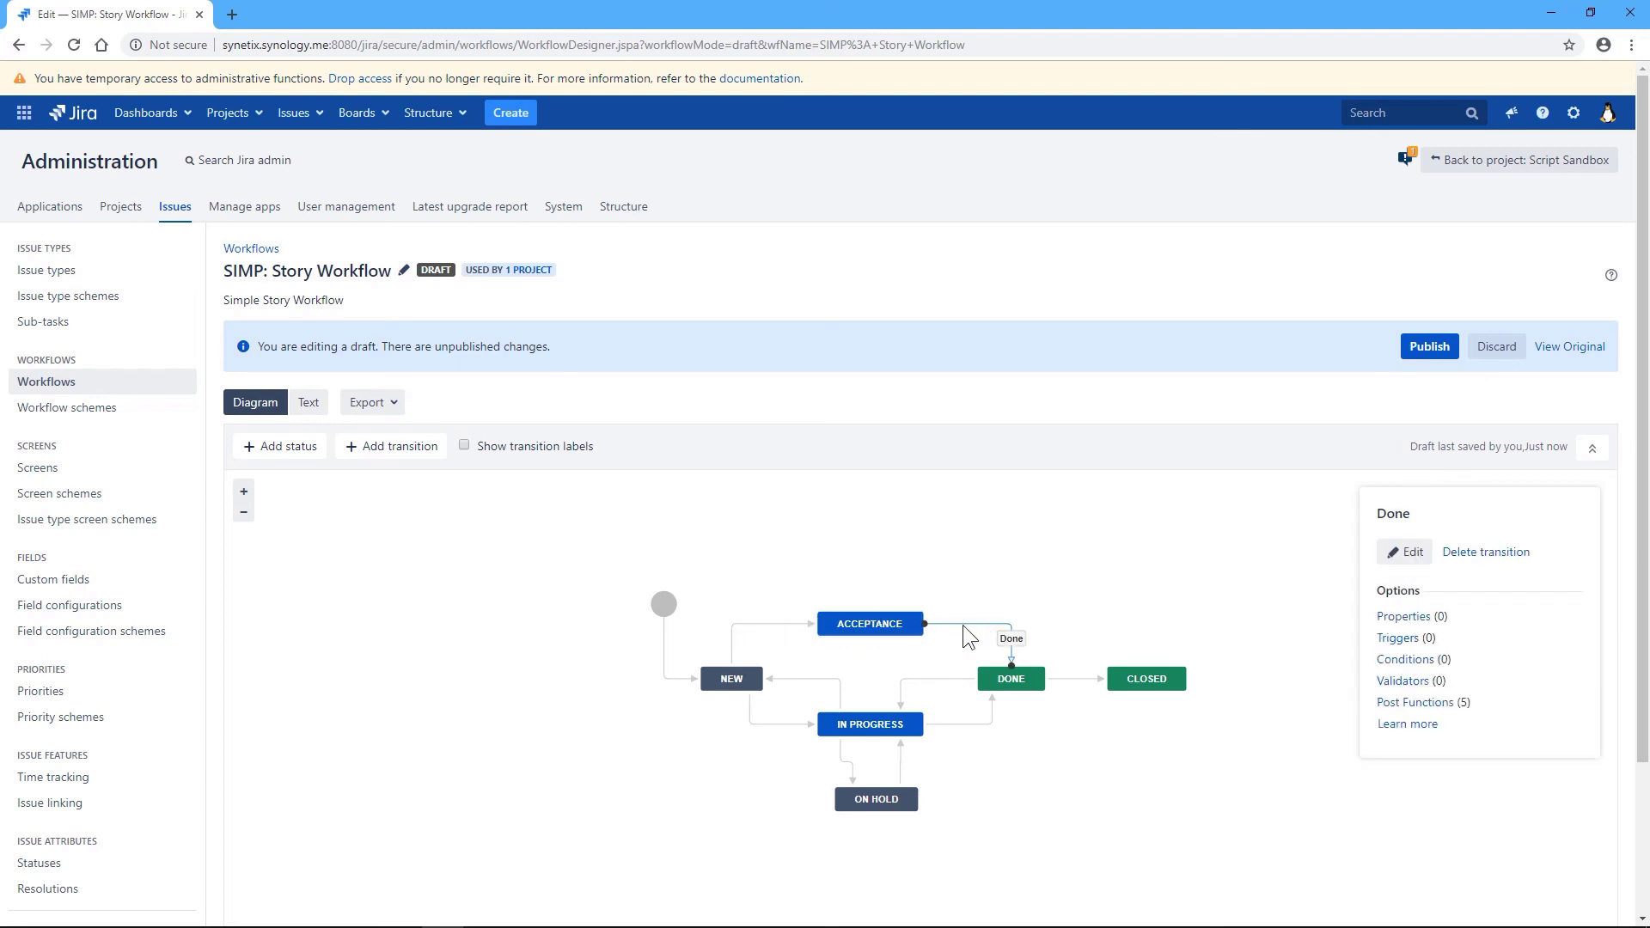
left_click(863, 619)
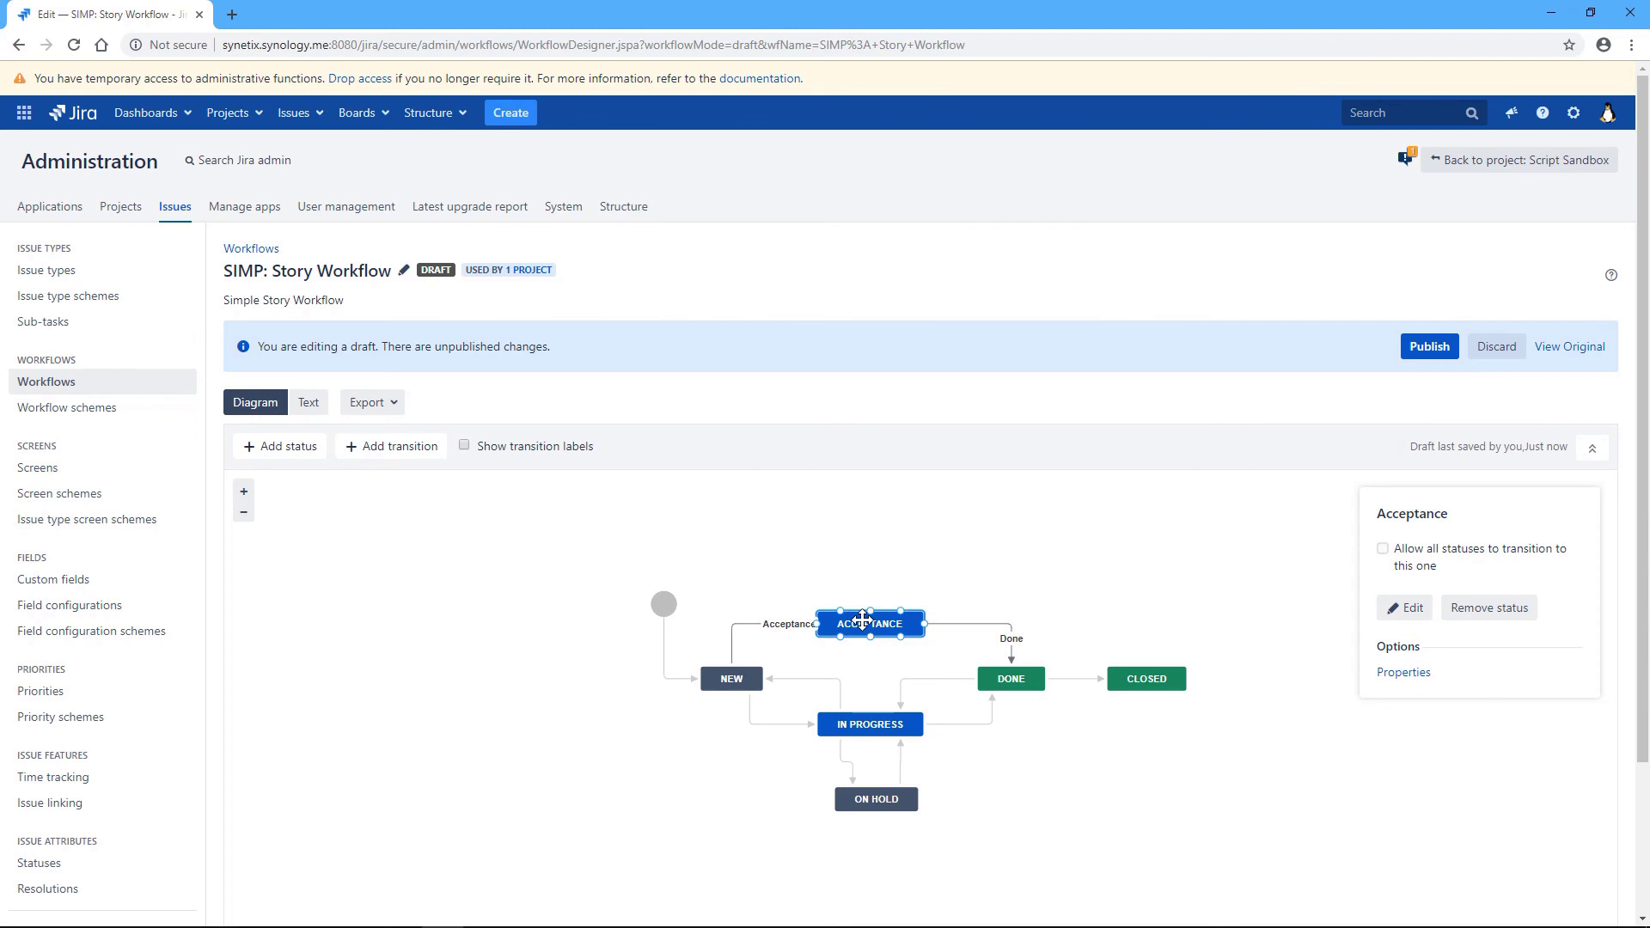
left_click_drag(730, 784, 738, 761)
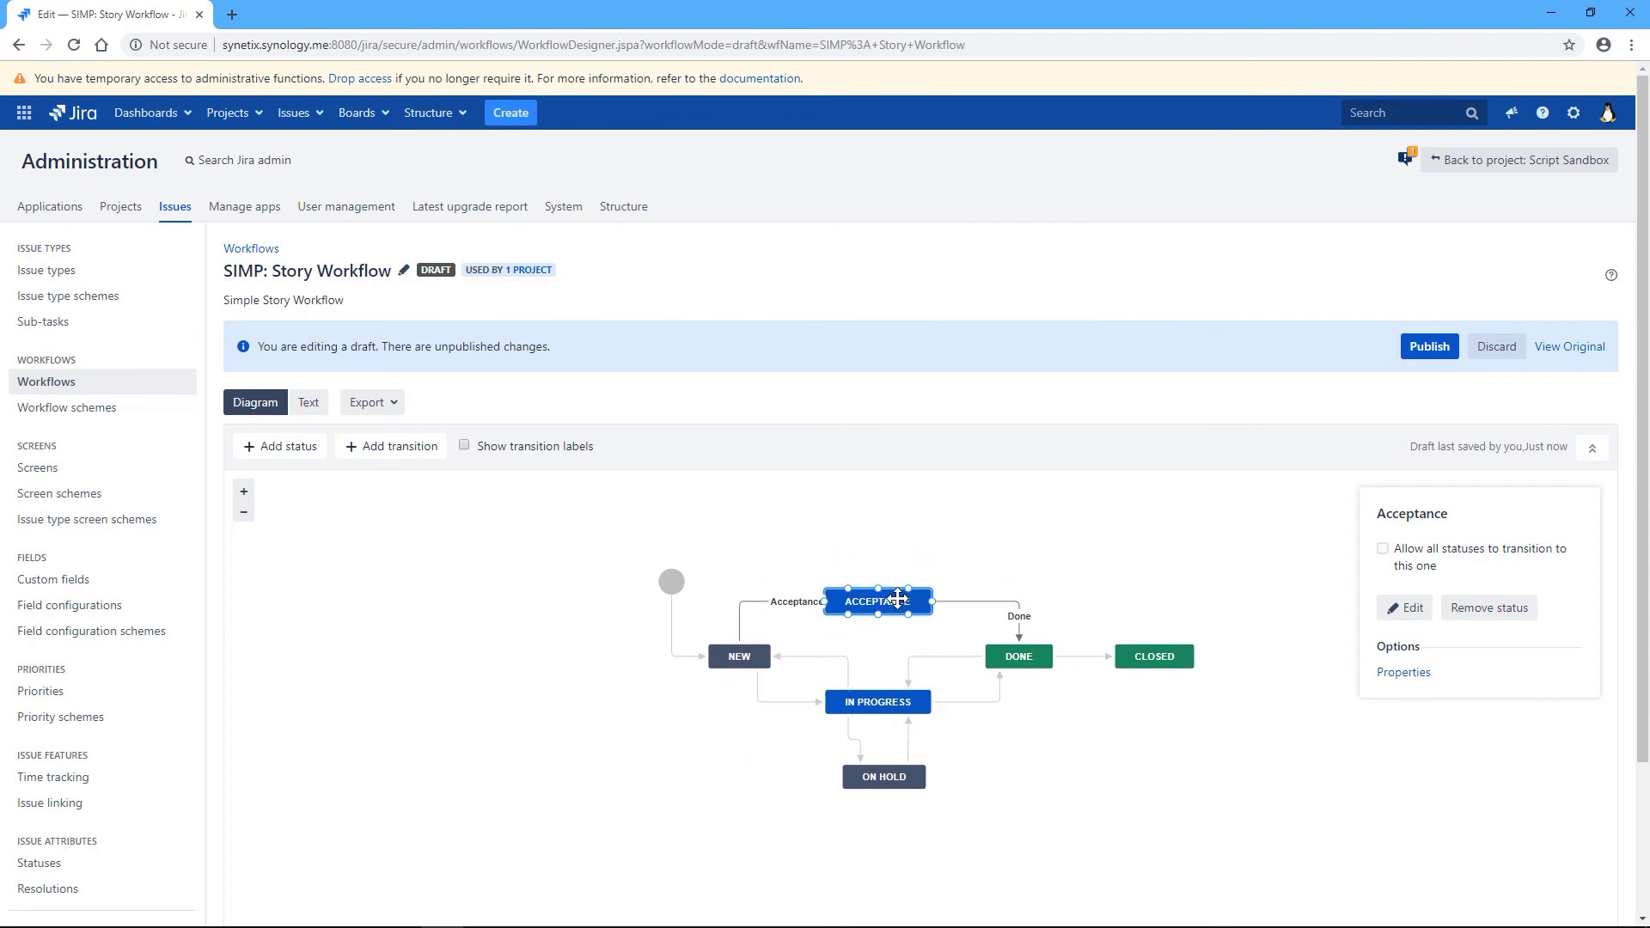
- Delete the Done and Acceptance transitions attached to the Acceptance status and remove that status from the draft workflow
left_click(996, 601)
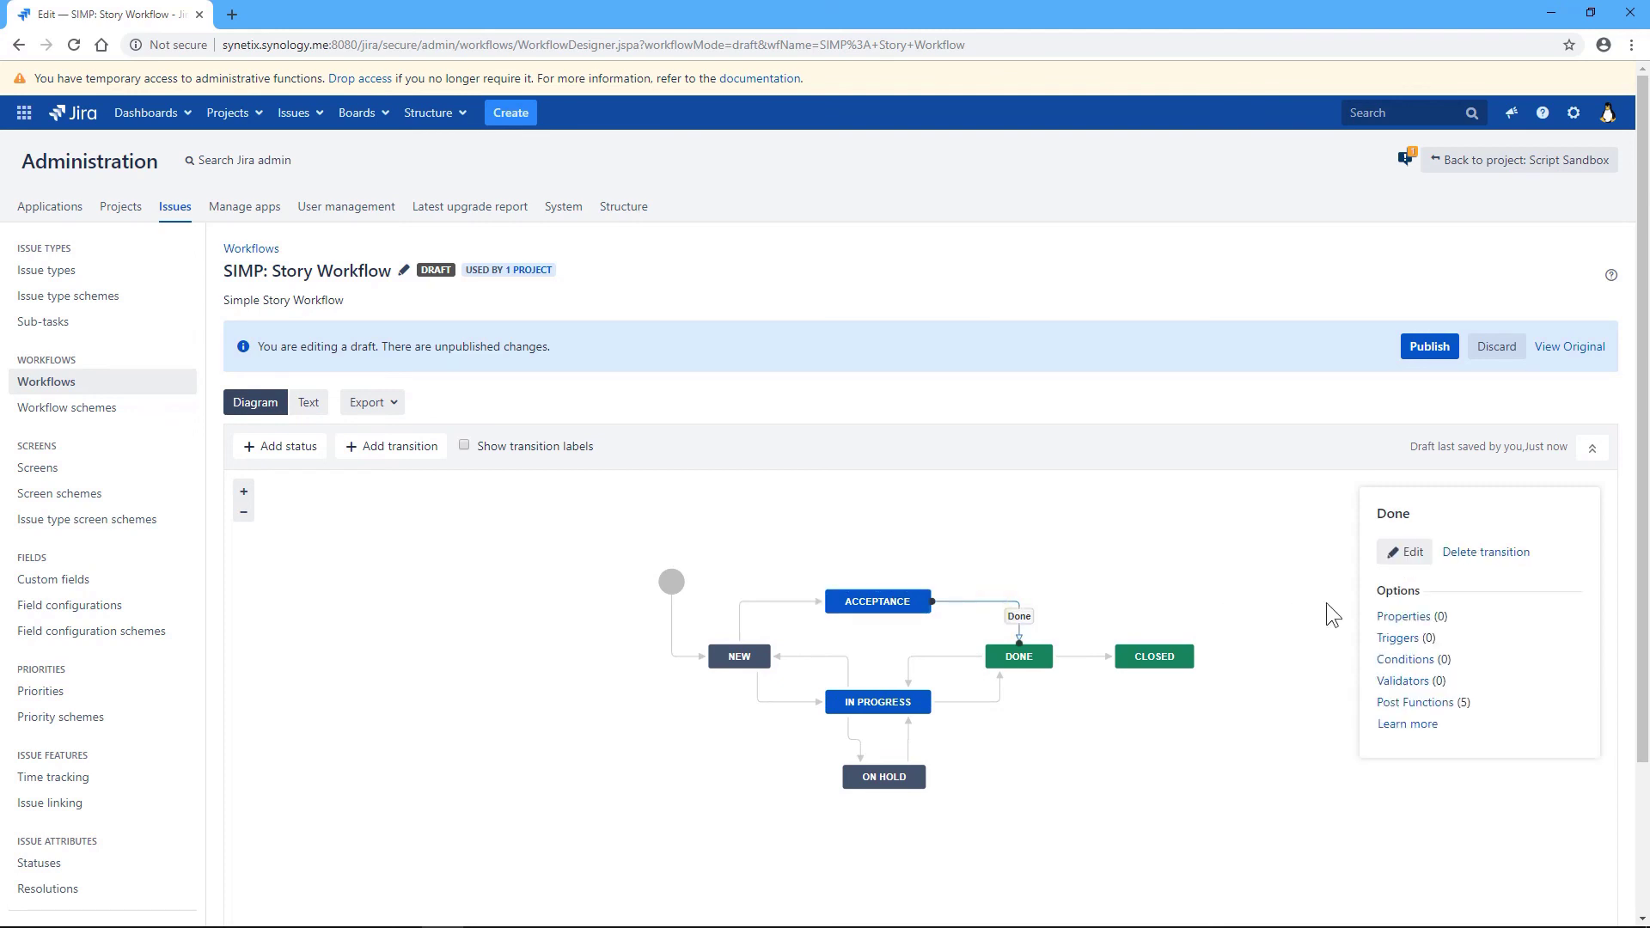
left_click(1460, 555)
left_click(976, 543)
left_click(791, 601)
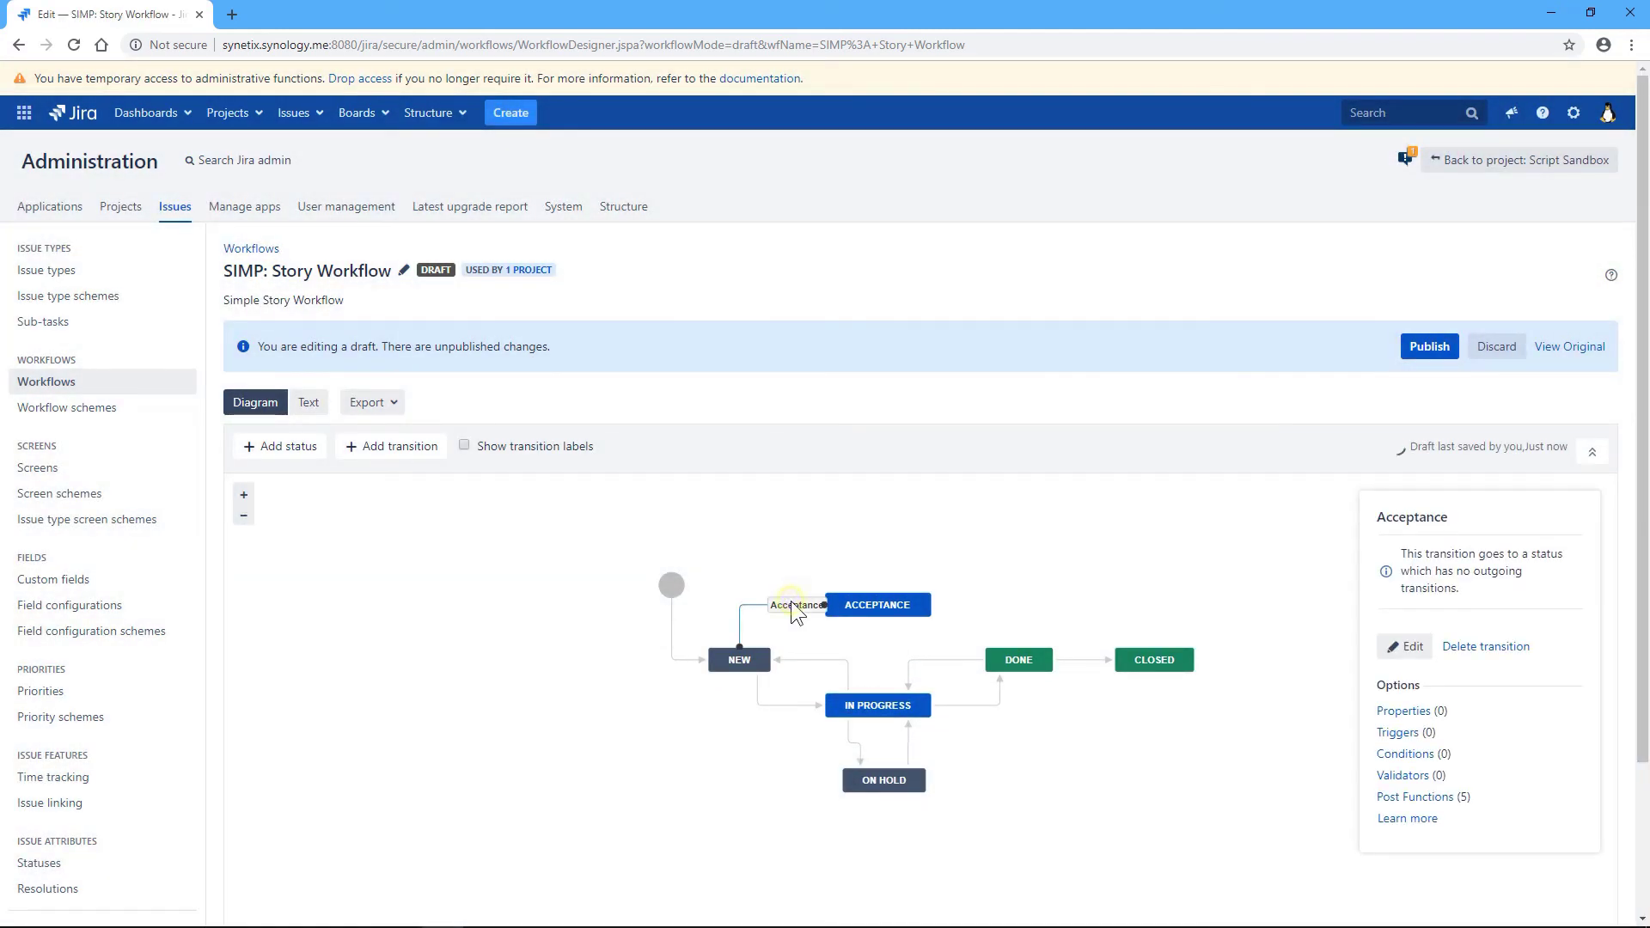
left_click(1512, 650)
left_click(966, 544)
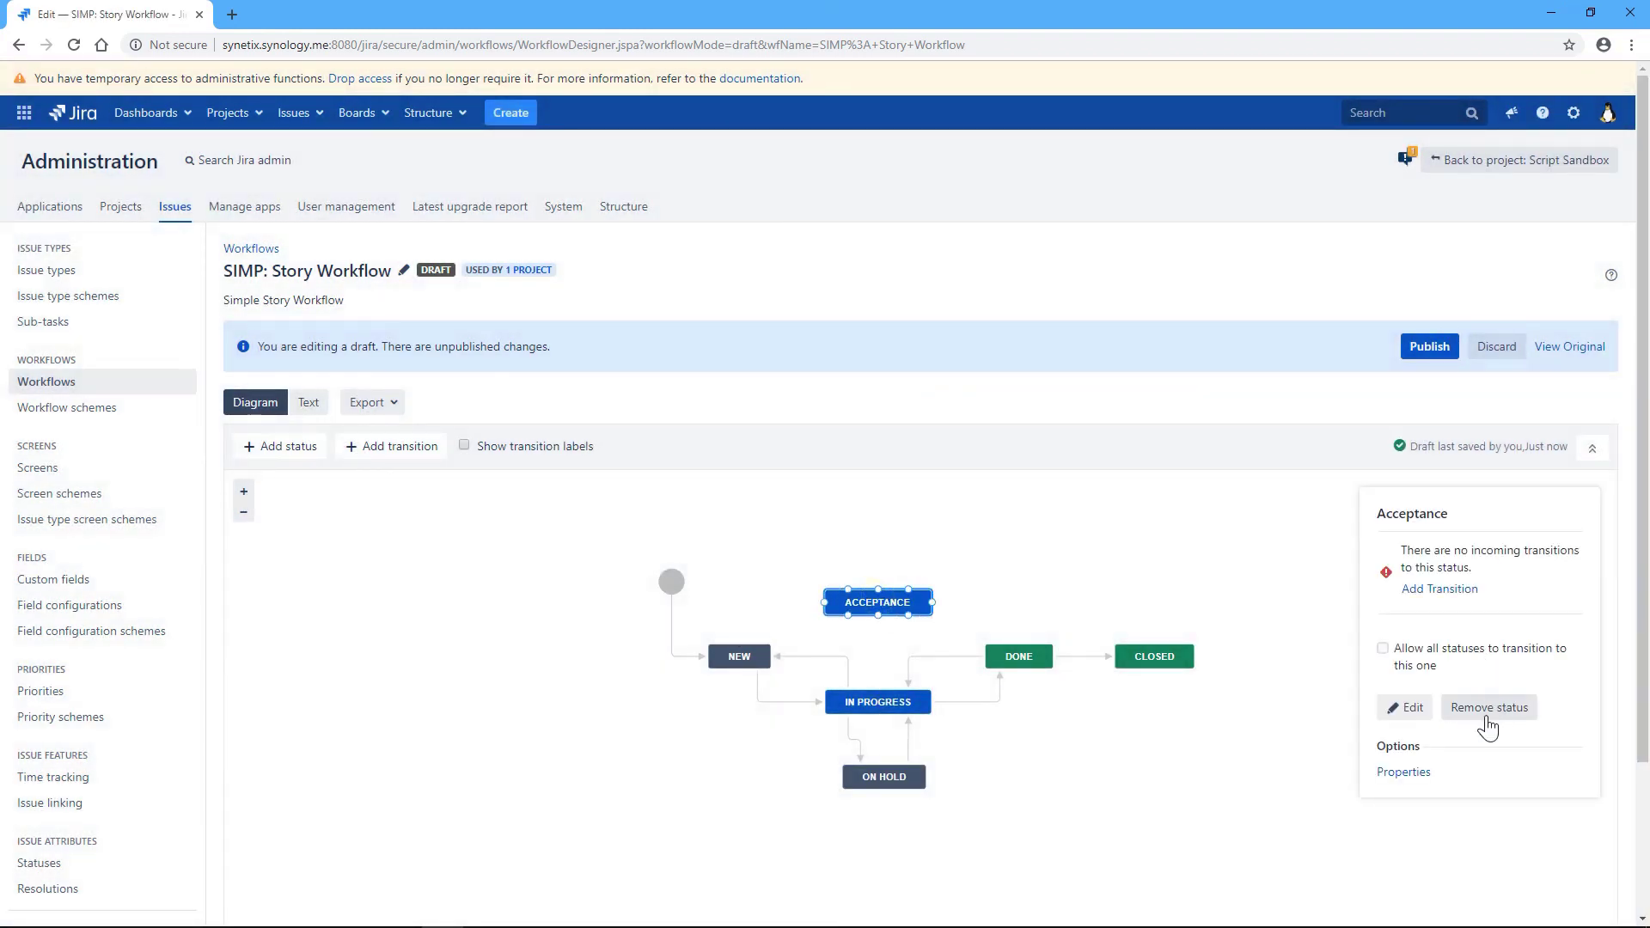
left_click(1487, 724)
left_click(973, 554)
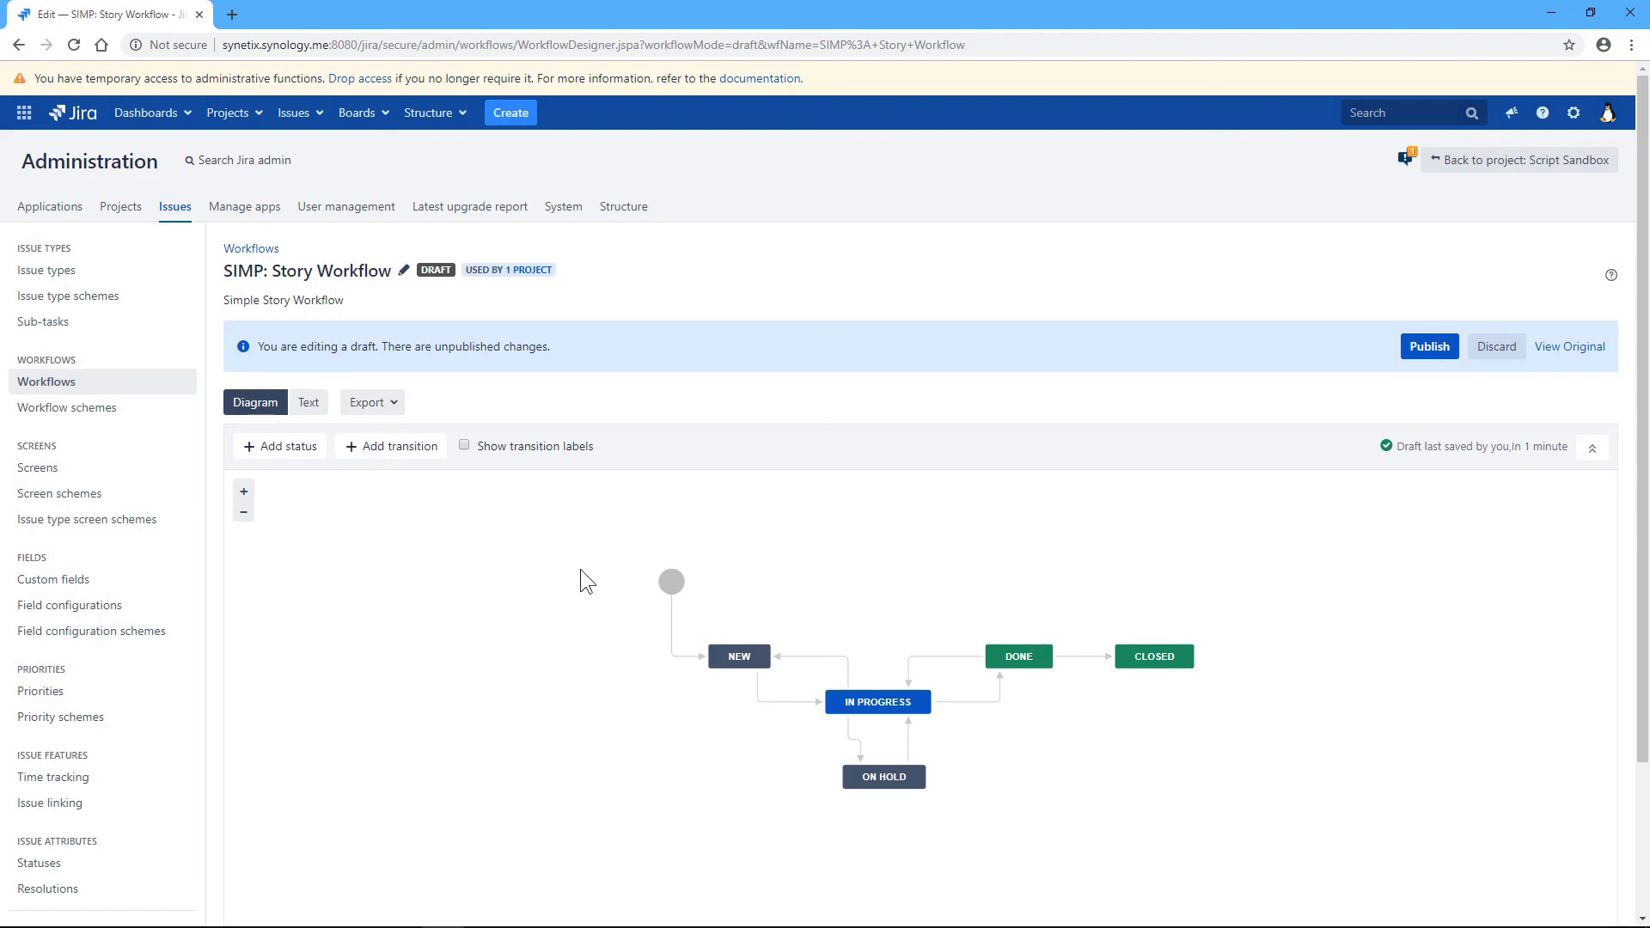
- Publish the draft workflow without the Acceptance status, saving no backup copy
left_click(1420, 348)
left_click(849, 523)
left_click(978, 631)
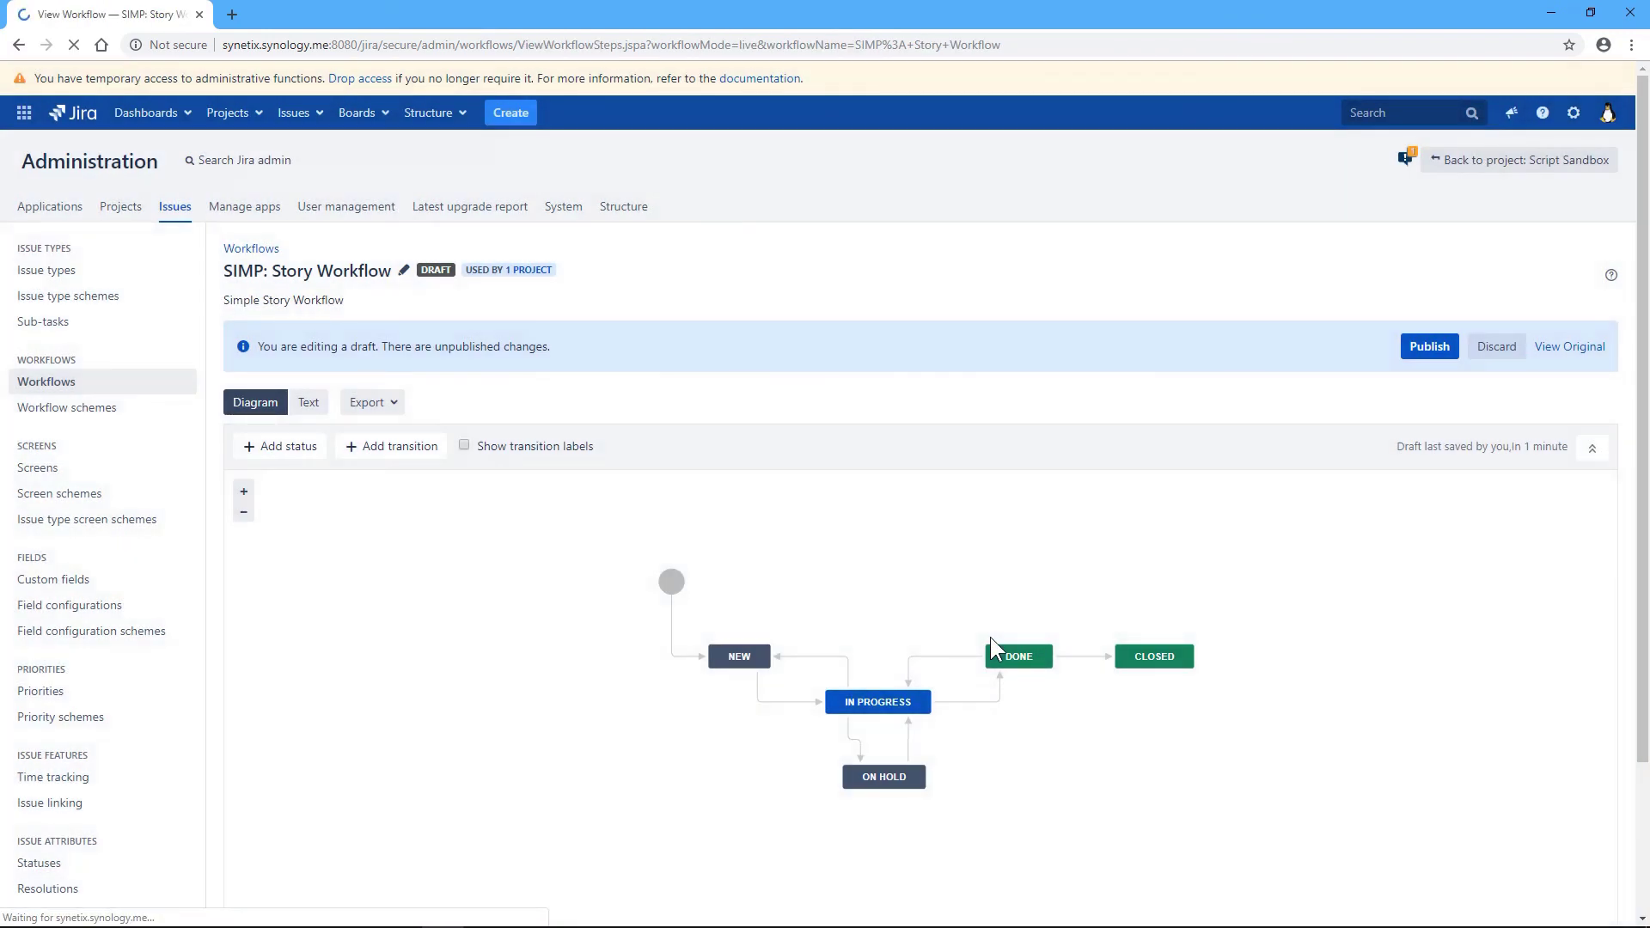